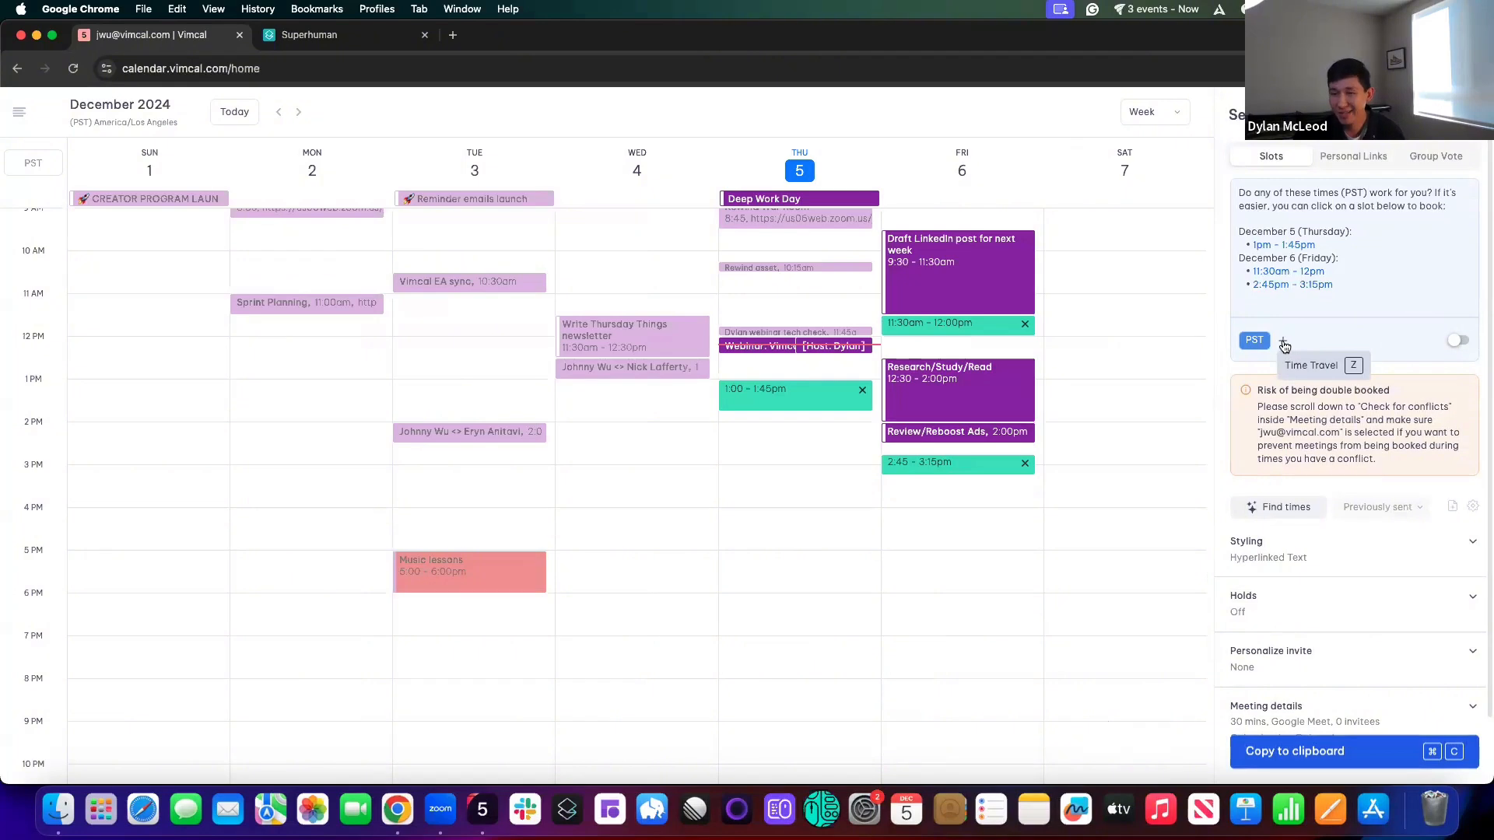
Add the (EST) America/New York time zone and list the proposed slots in both PST and EST
click(1284, 344)
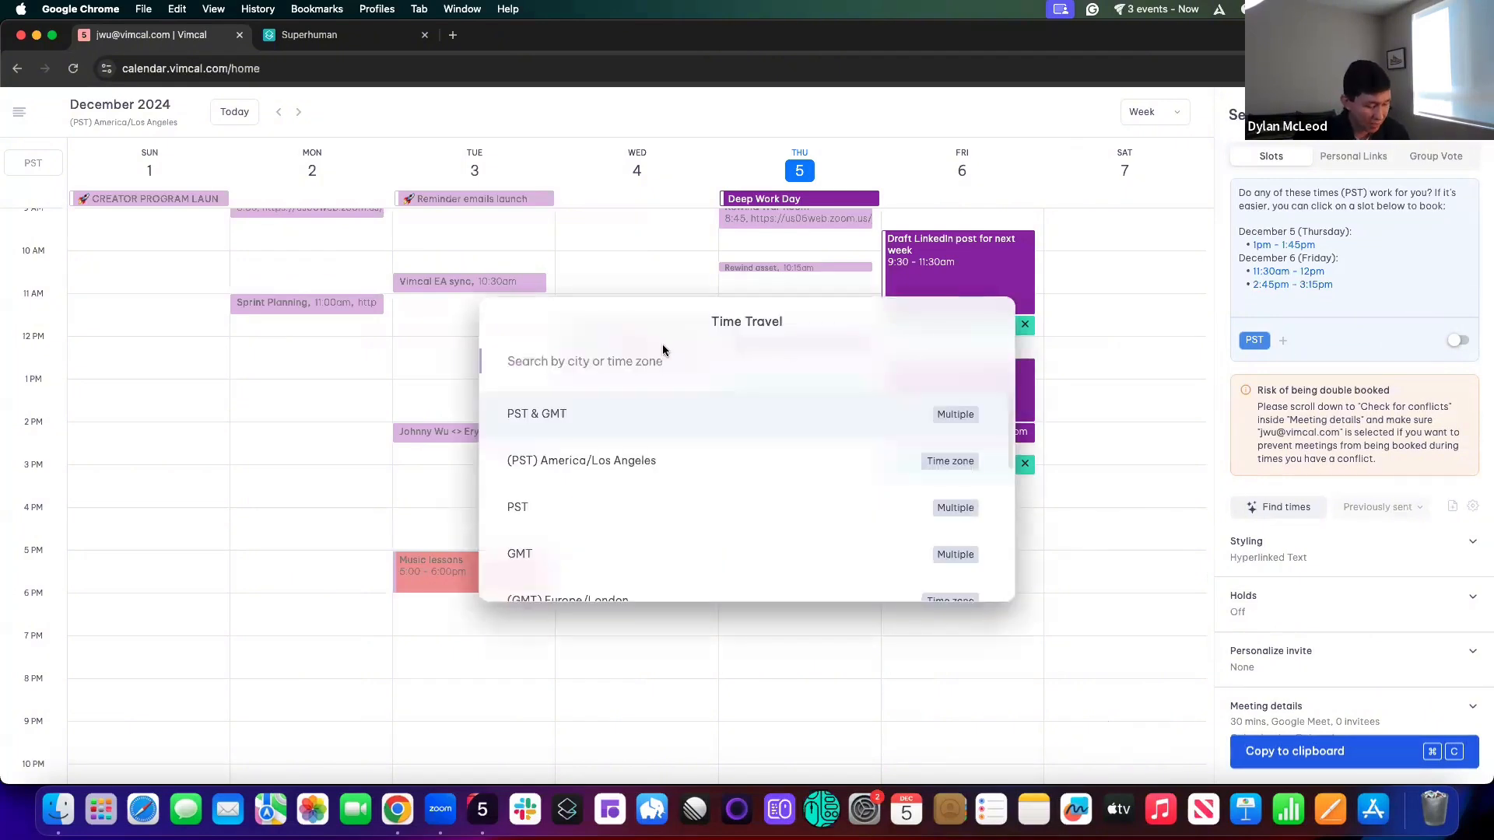
text(new york)
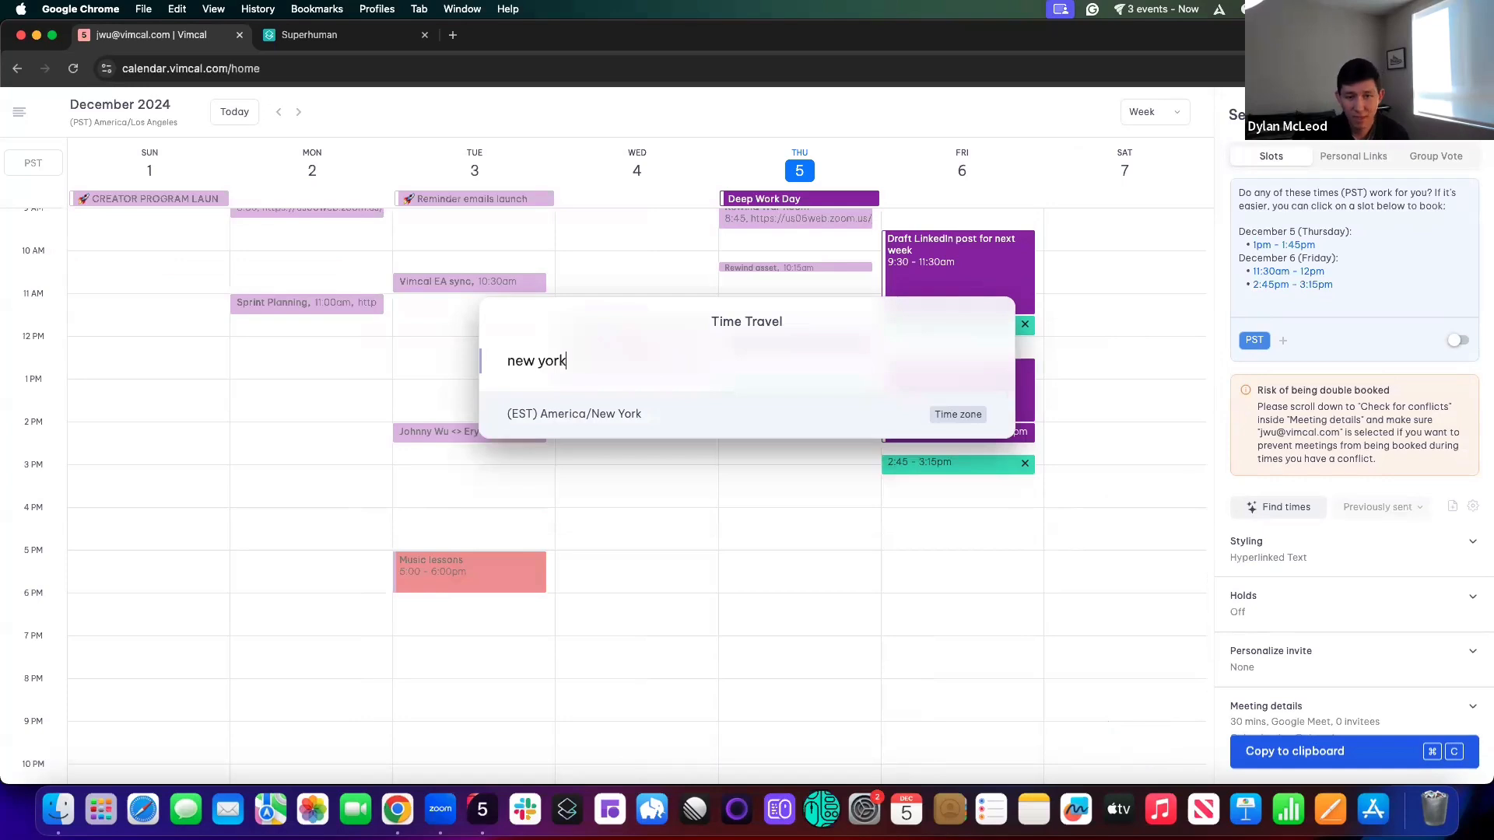
key(Return)
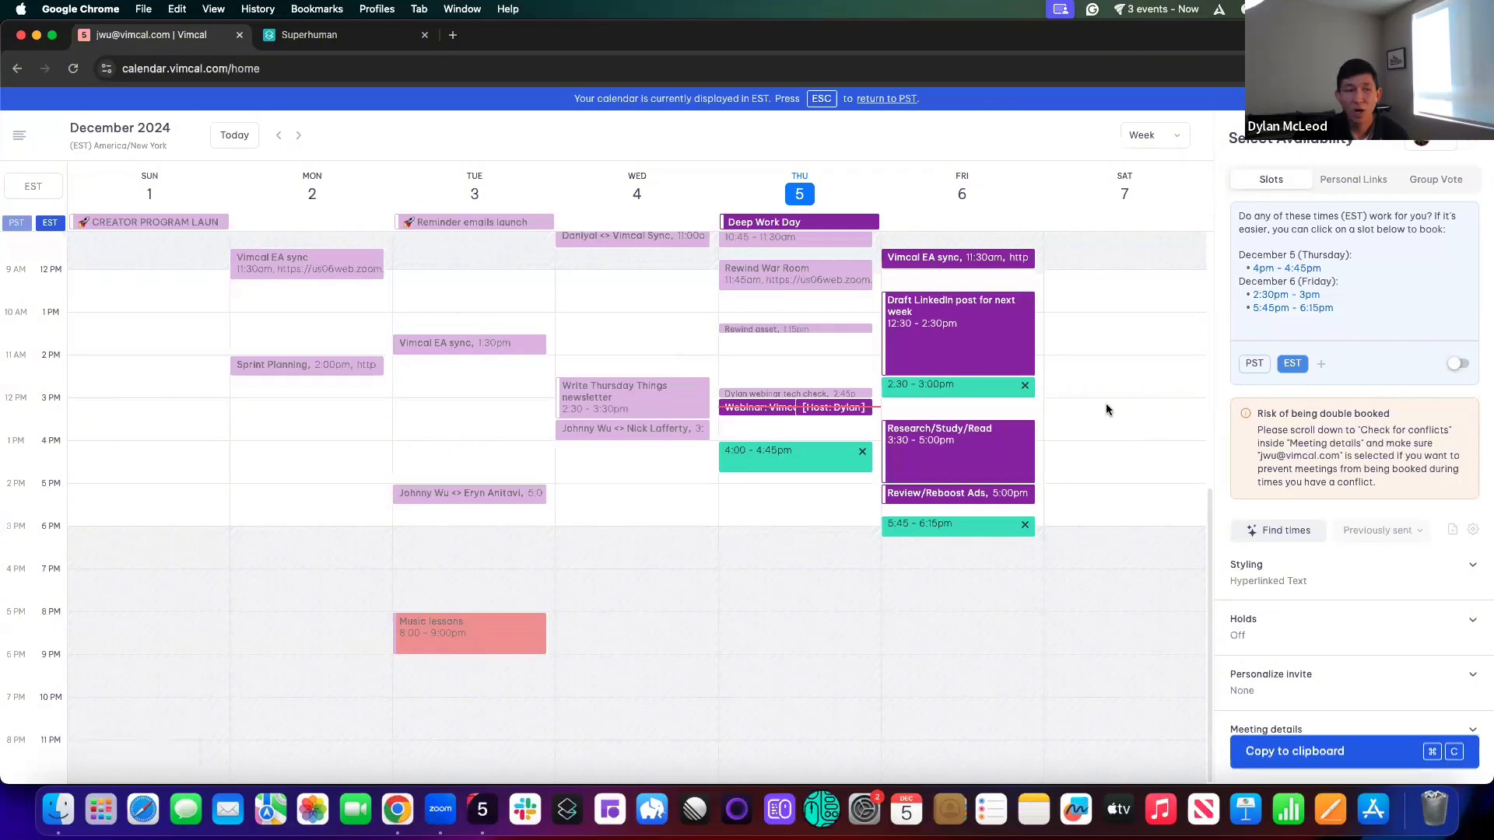
click(1458, 364)
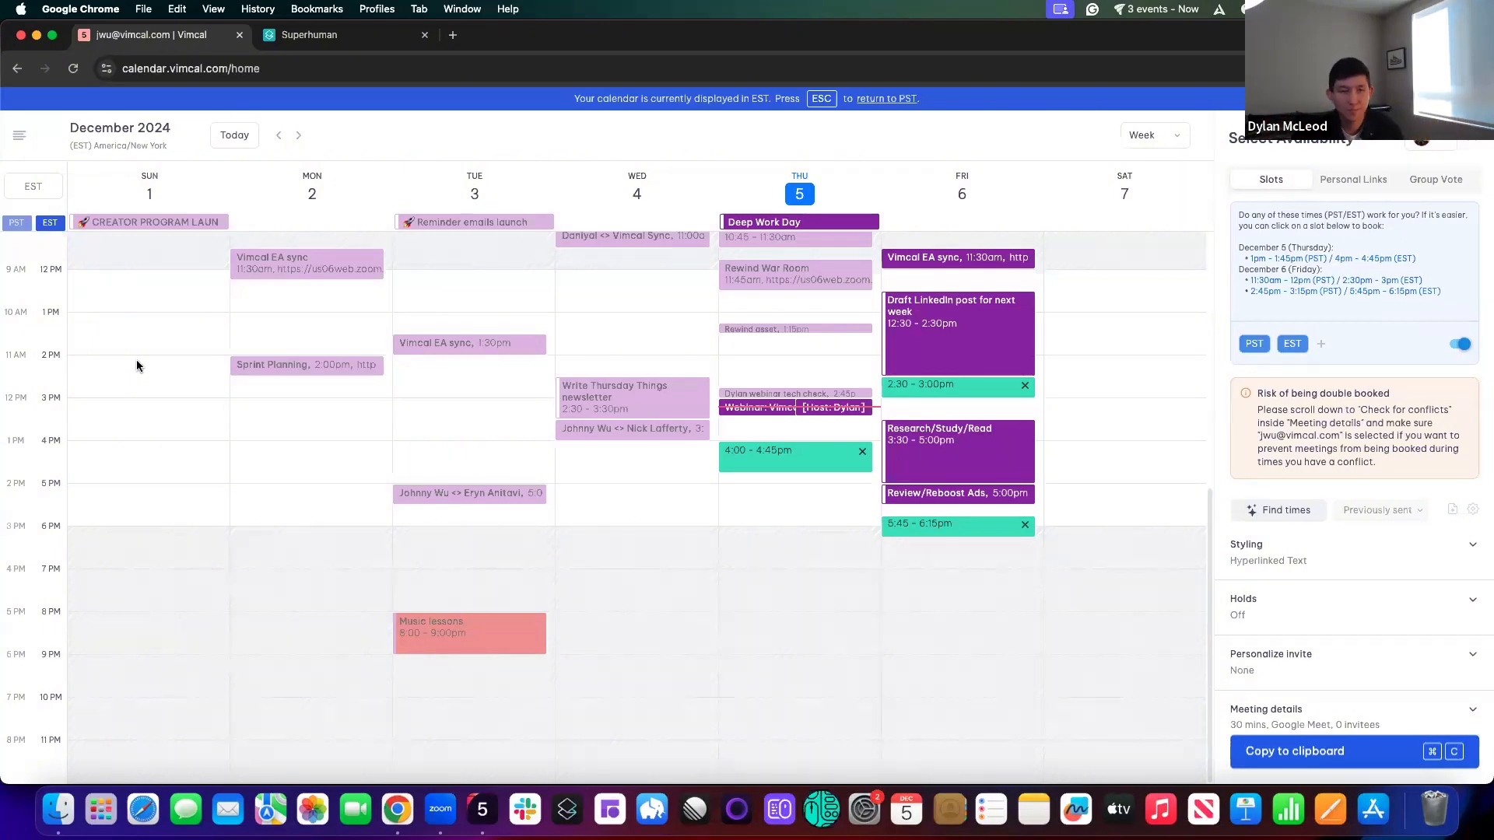
Copy the slots, replace the Superhuman draft's body with them, and return to the Vimcal calendar
click(1279, 759)
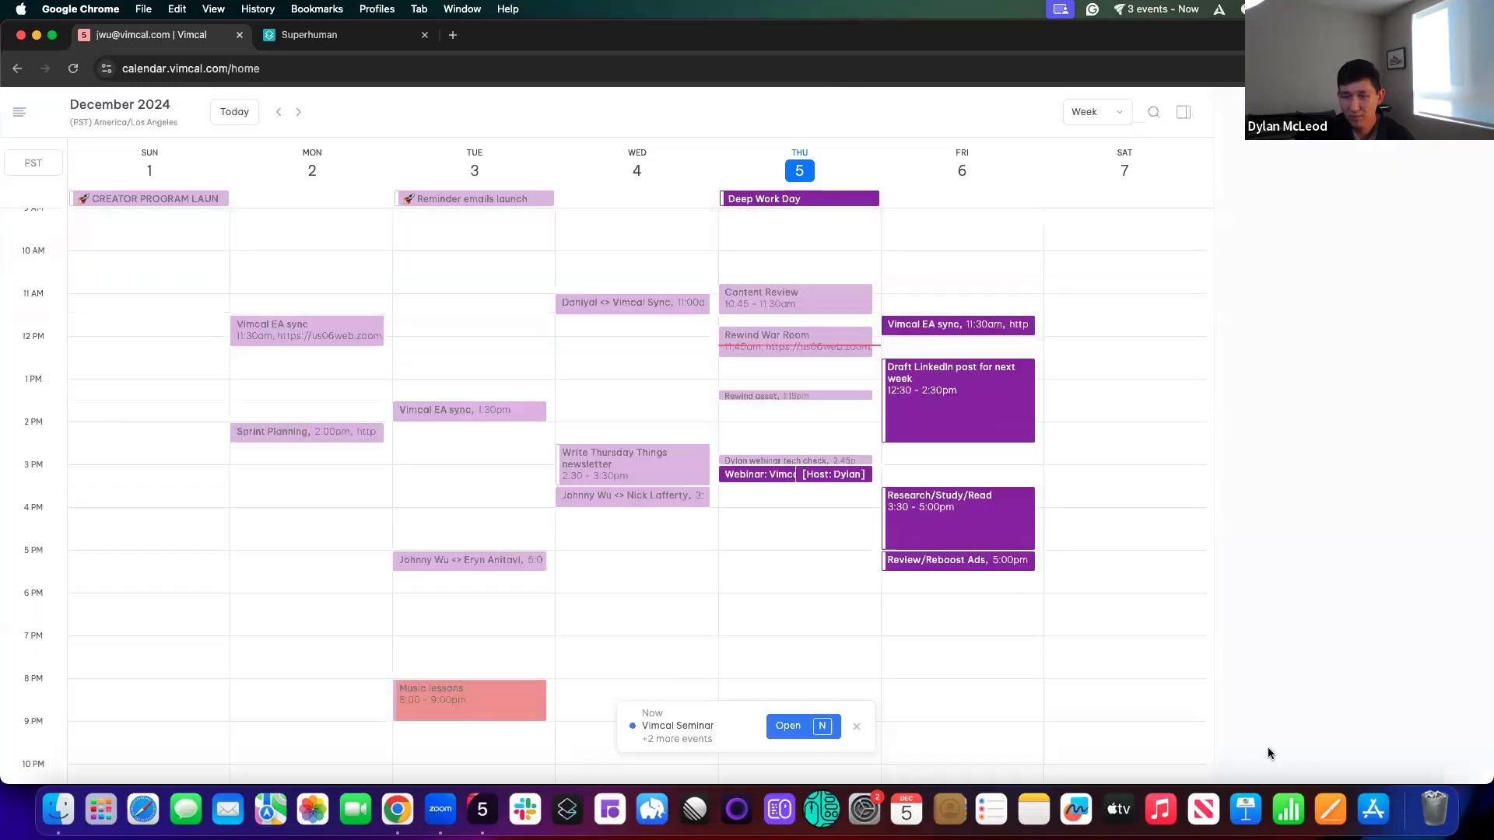
click(304, 35)
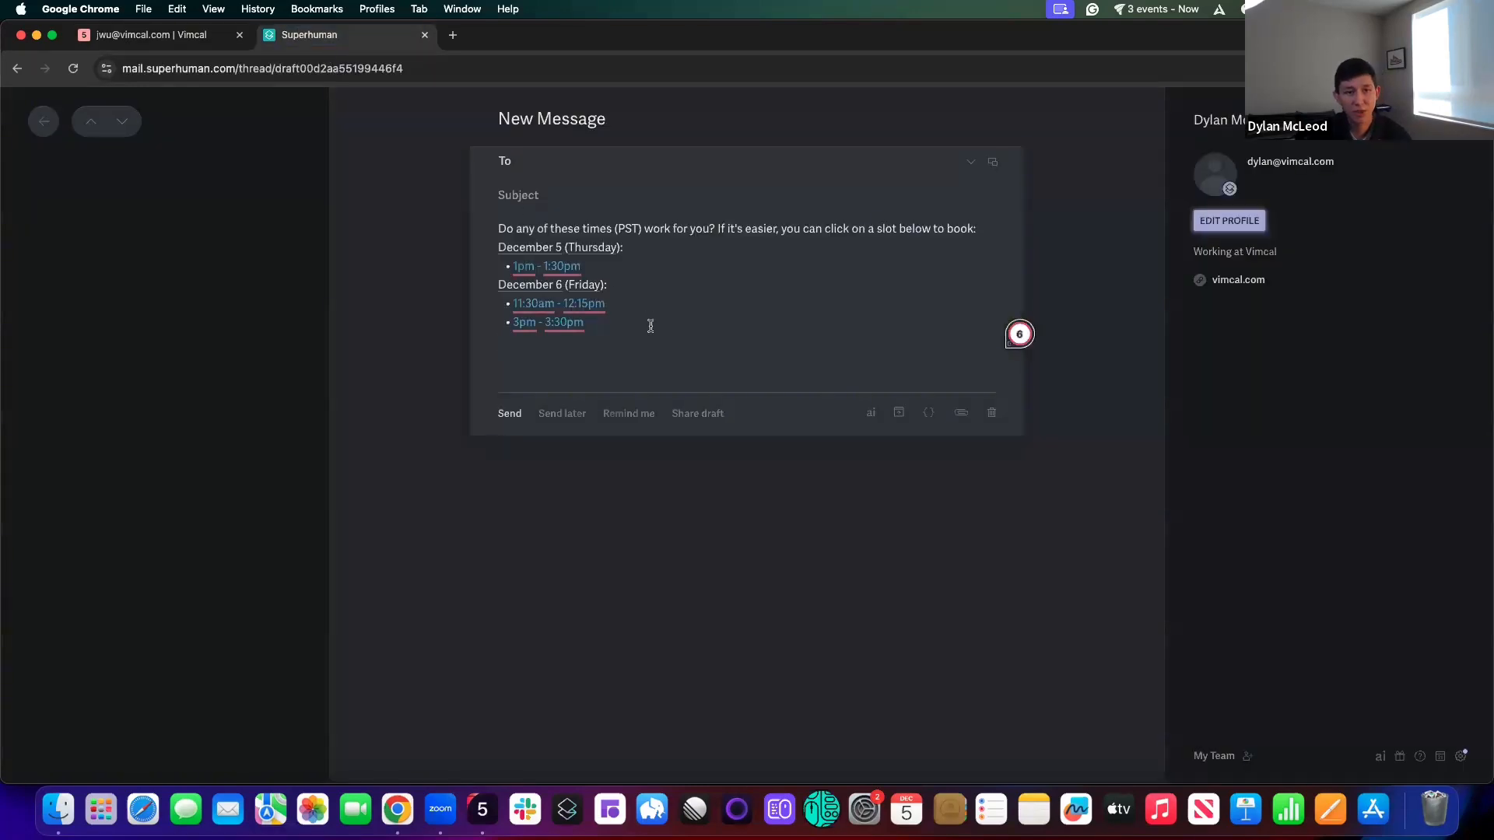
drag(585, 323, 501, 223)
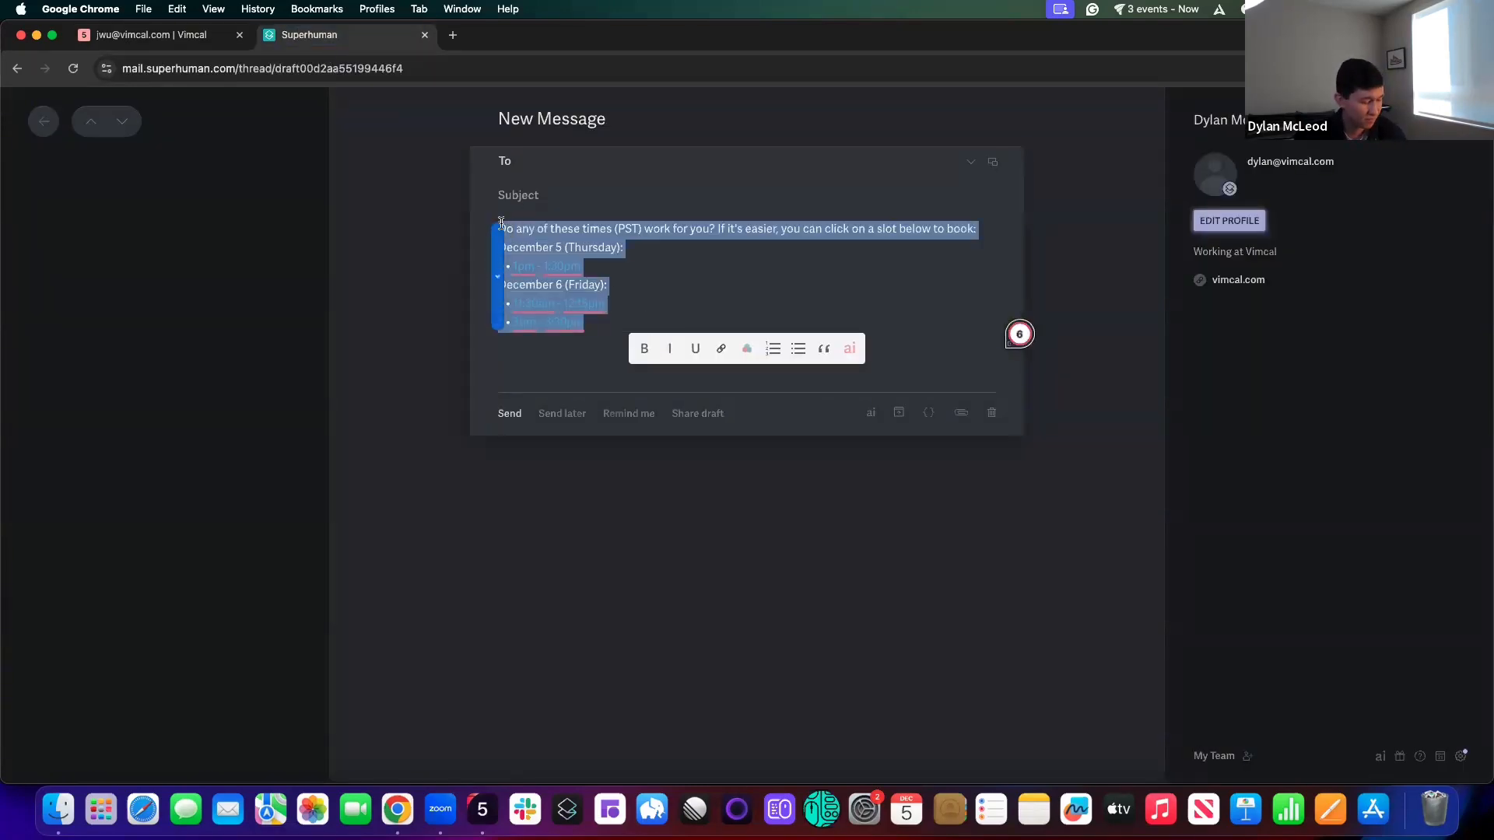
key(super+v)
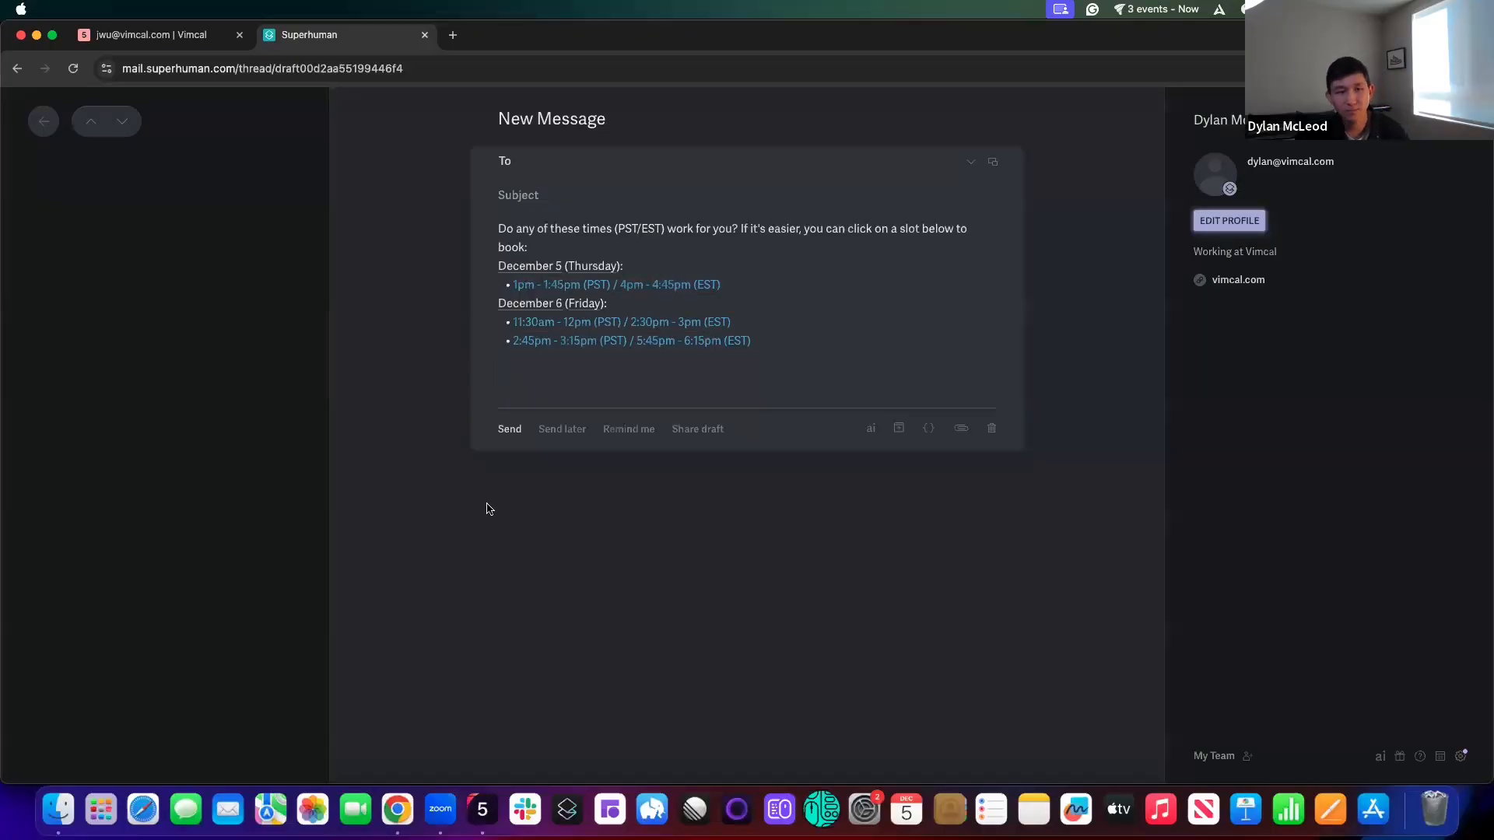
click(148, 35)
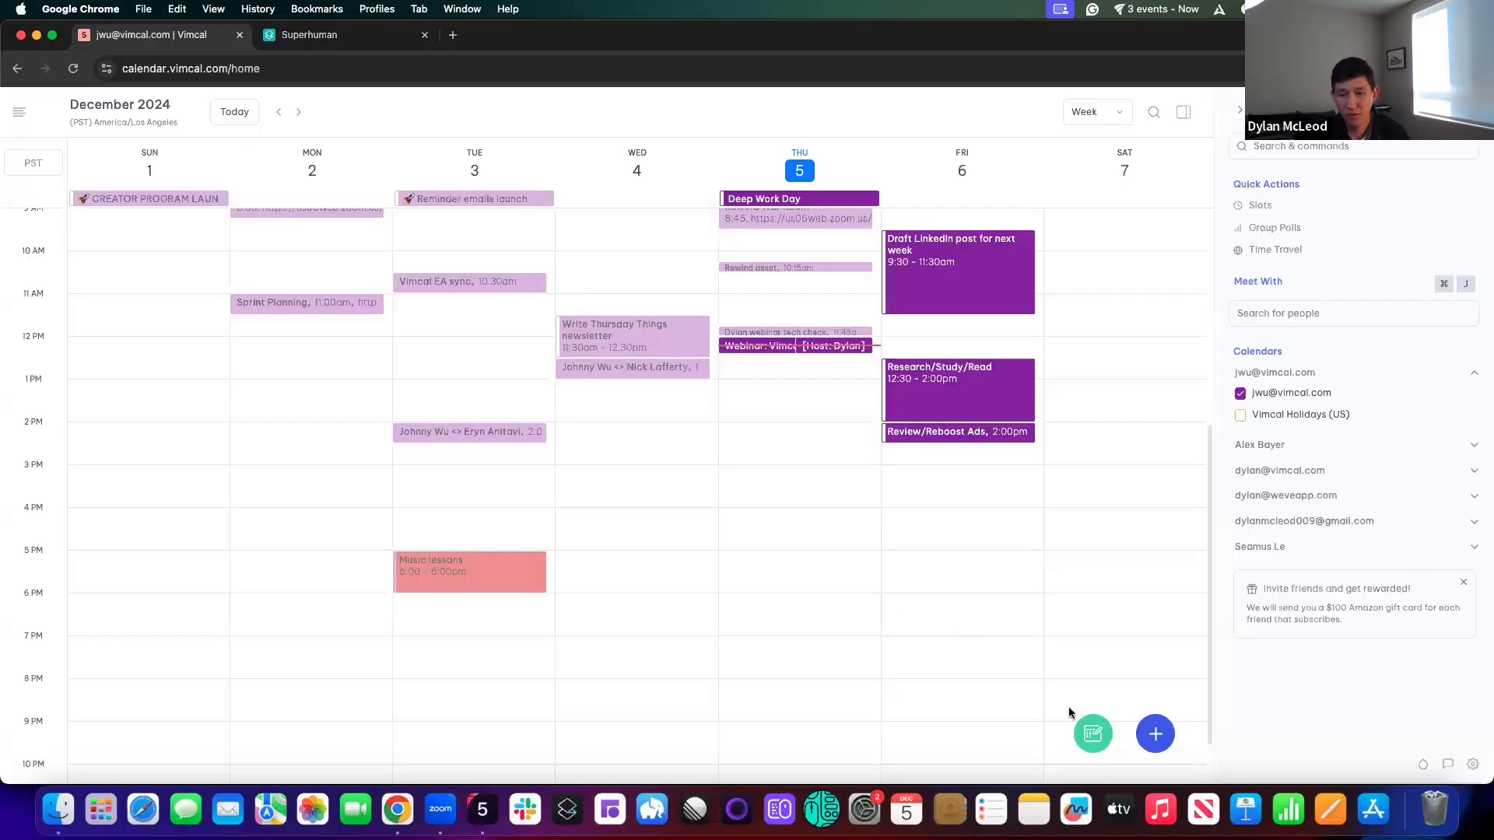
Start a new slot selection and offer Thursday, December 5 at 1–1:30pm and 2–2:30pm PST
click(1260, 205)
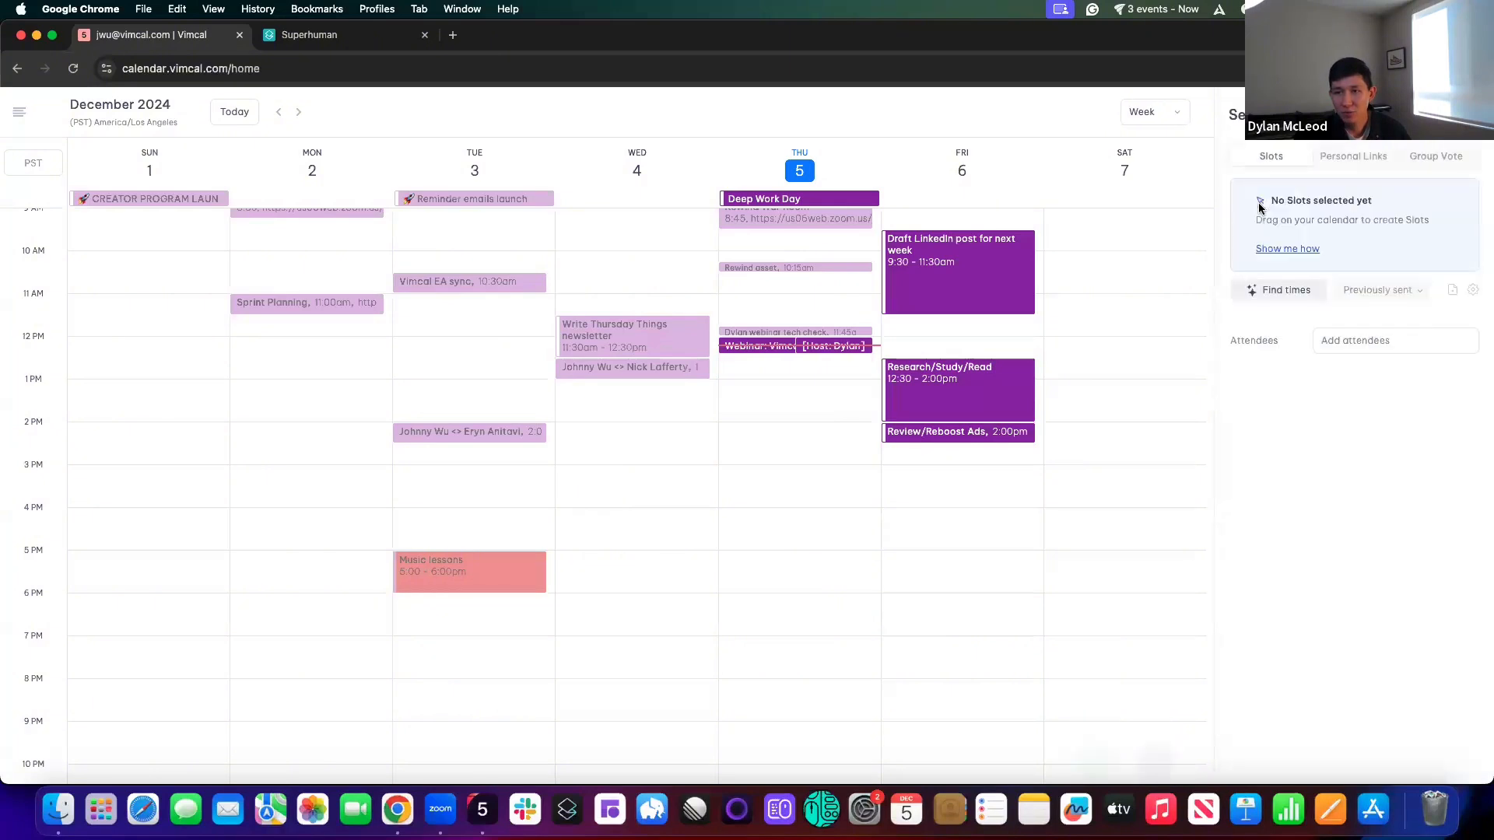
click(797, 390)
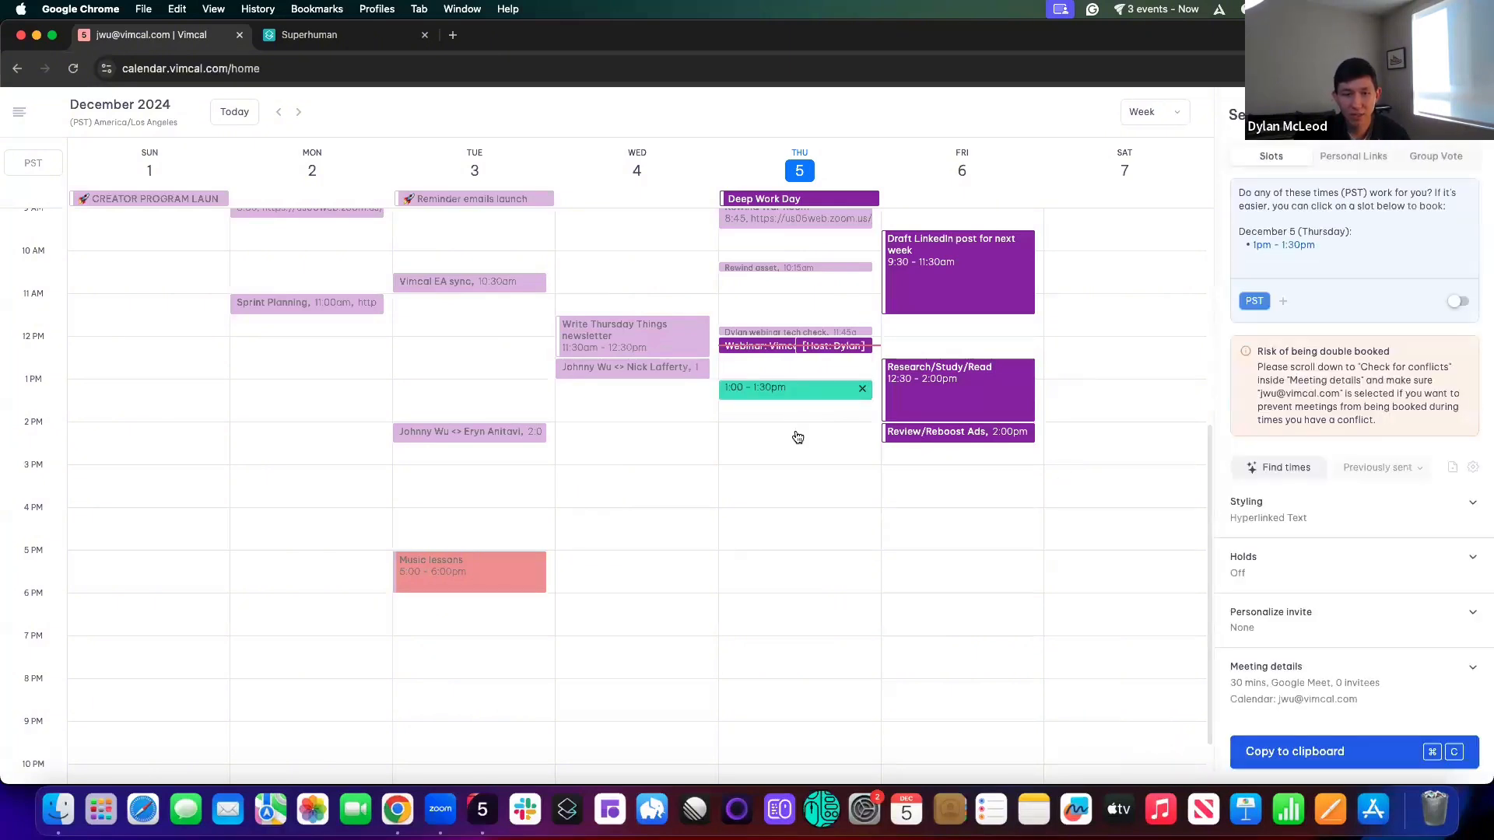
click(800, 434)
Display the slots in both PST and EST by adding the America/New York time zone
click(1283, 316)
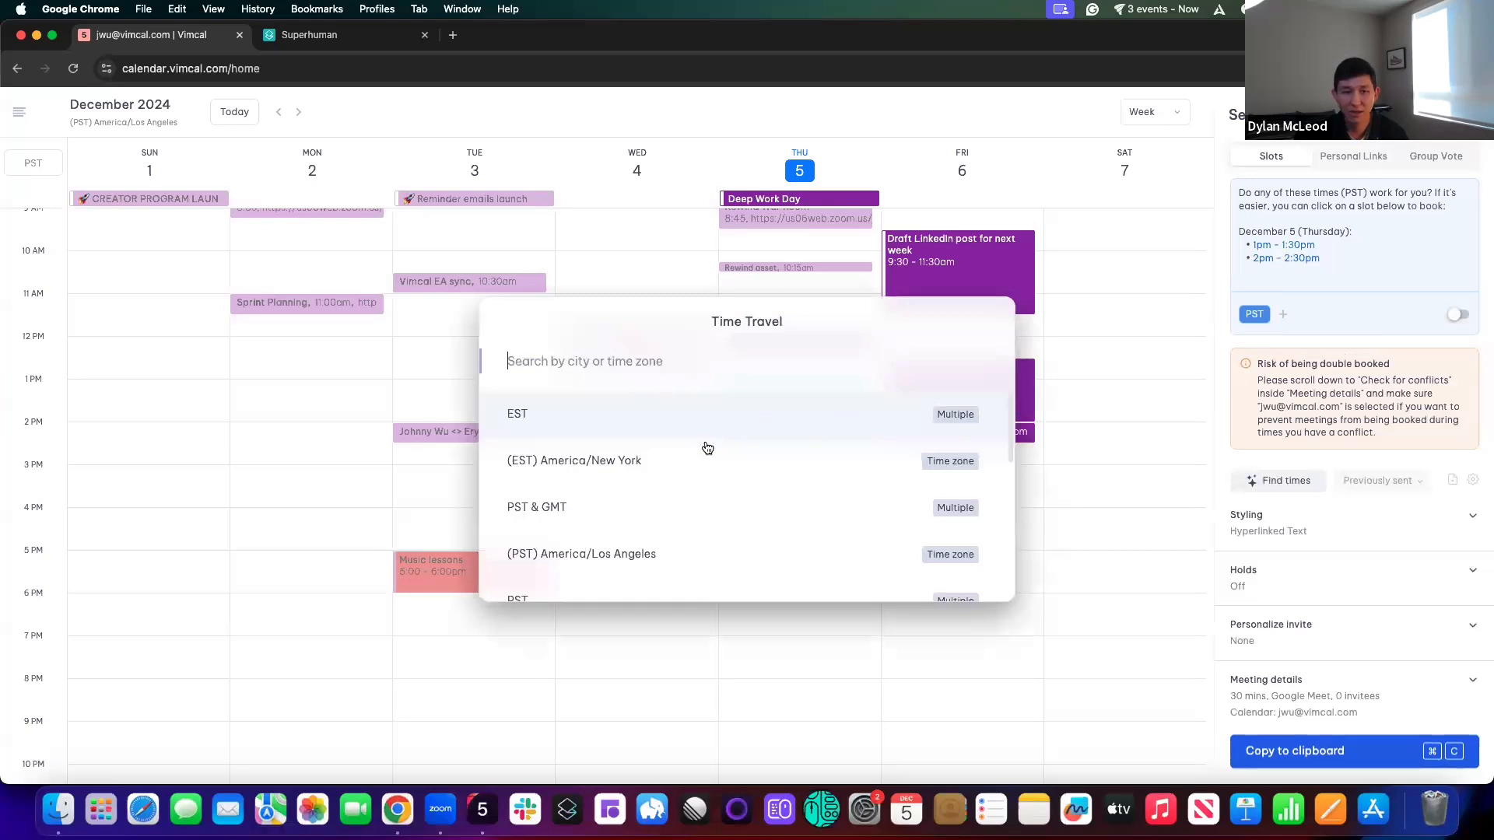
click(689, 466)
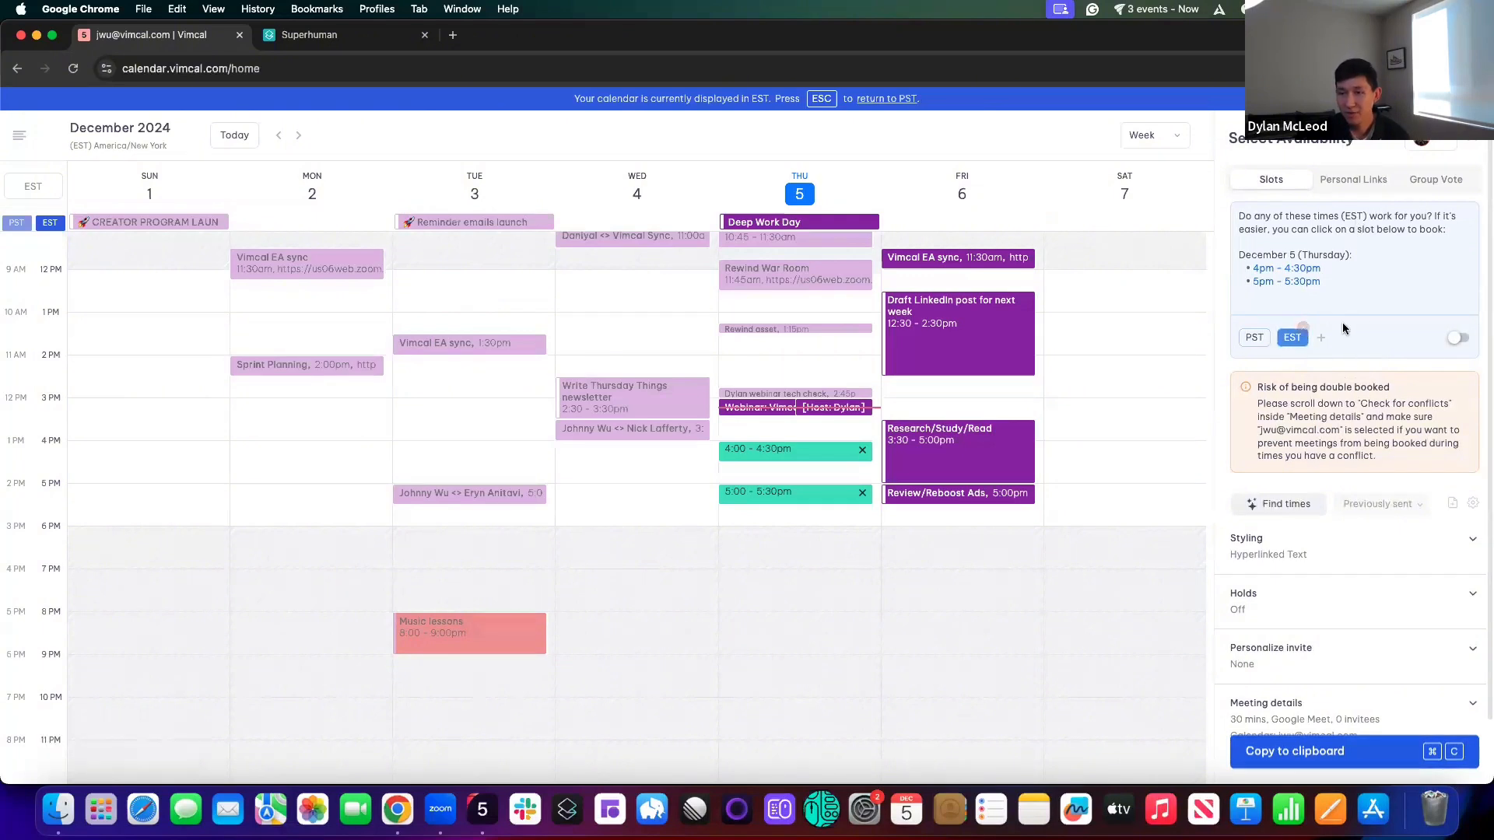
click(1458, 340)
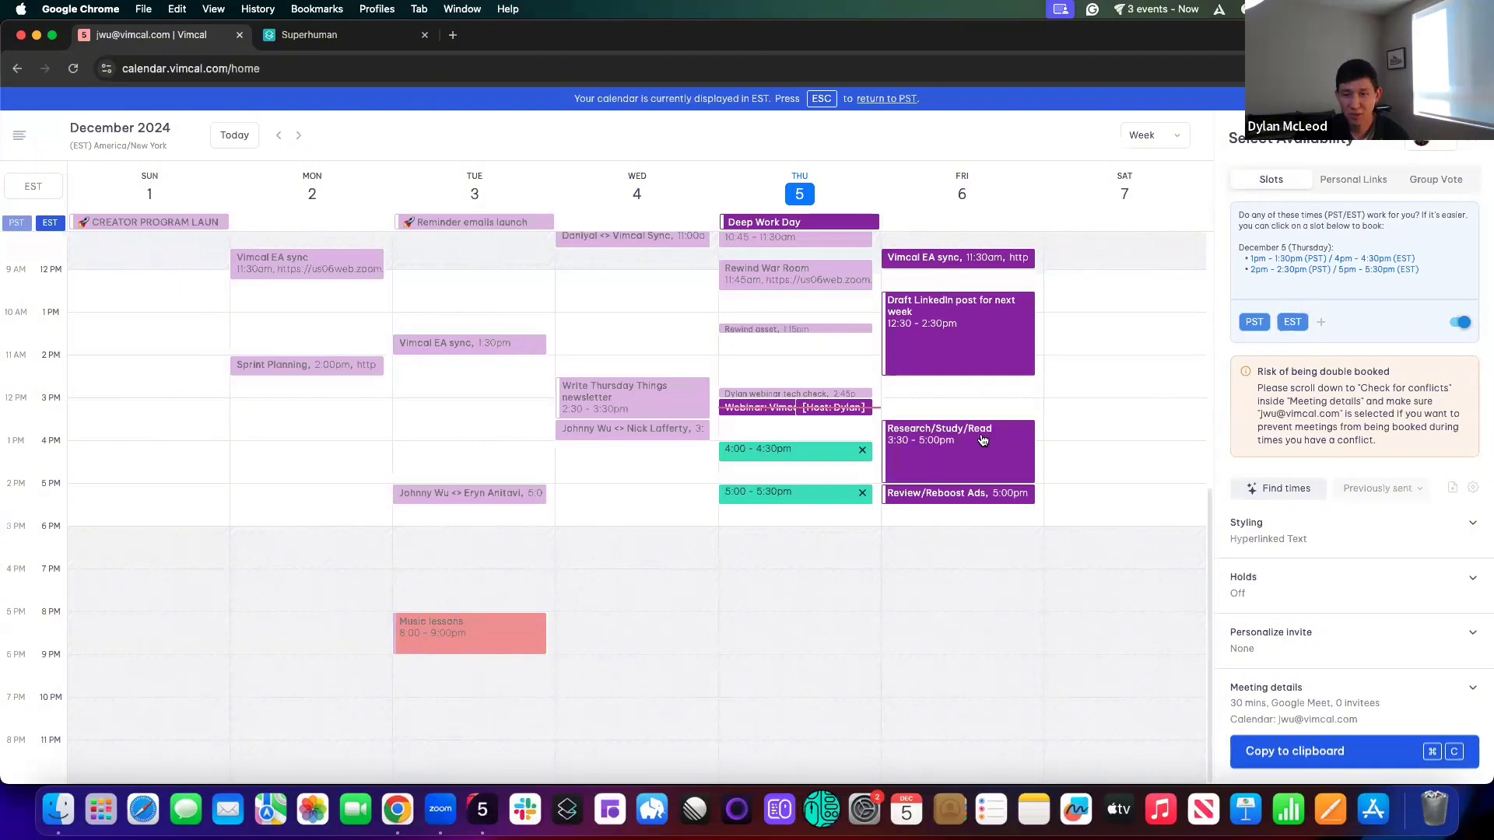
Add a slot on Friday, December 6 at 2:45–3:15pm EST, between the two existing events
scroll(1011, 435, up, 1)
click(1013, 412)
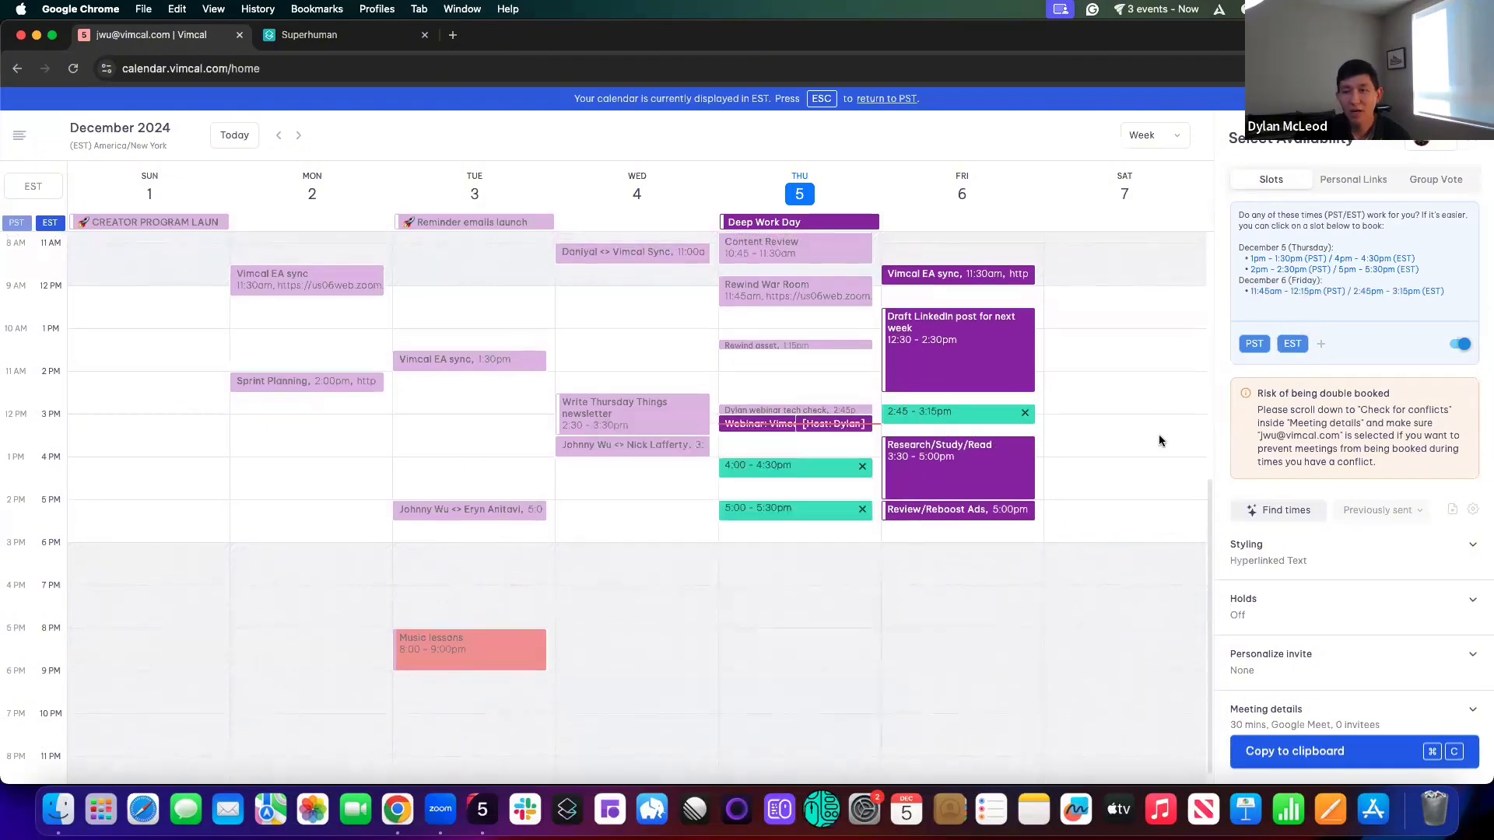
mouse_move(50, 225)
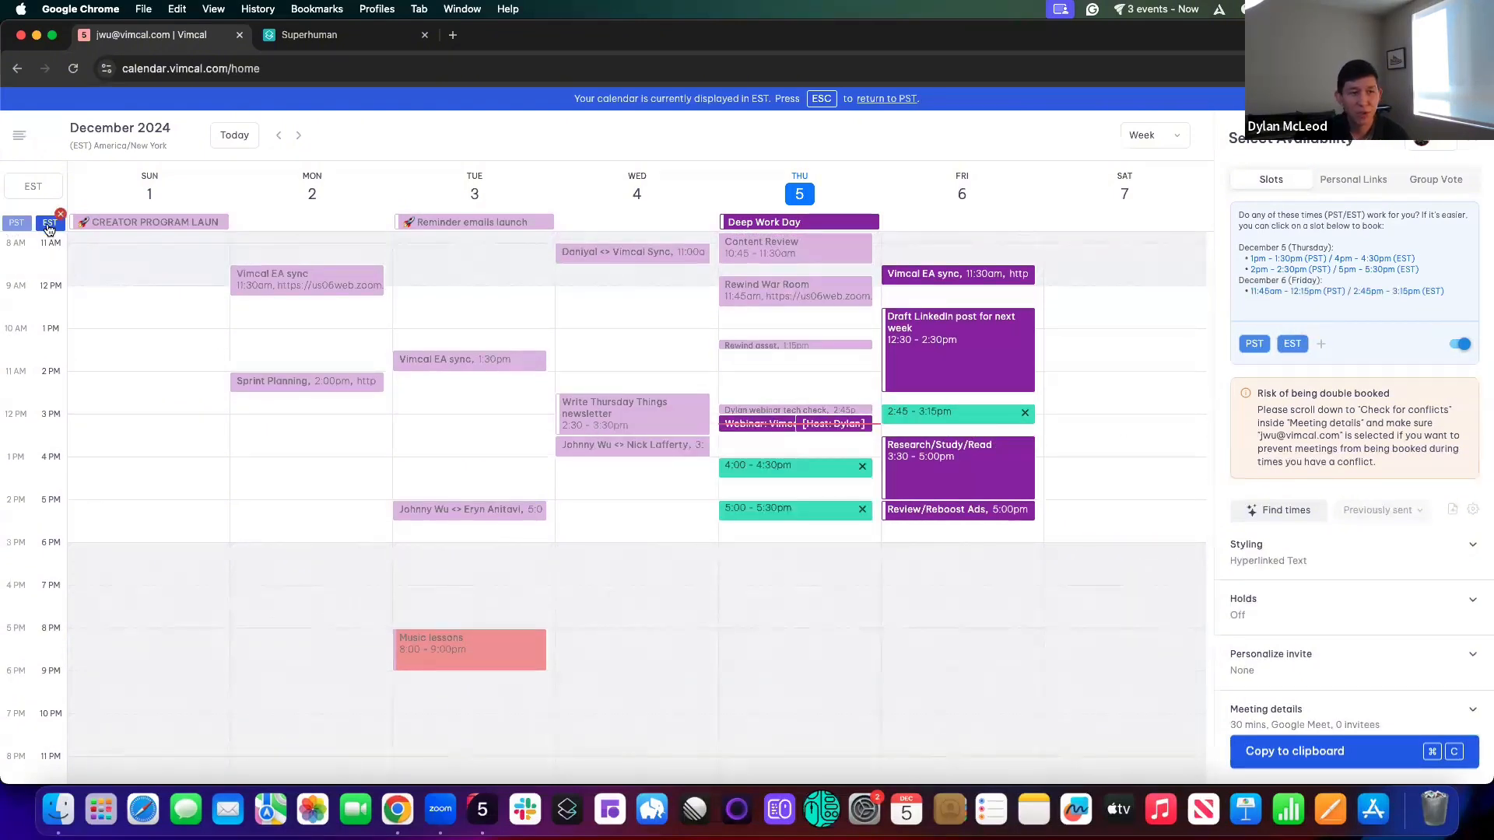
Add the (CST) America/Chicago and (MST) America/Denver time zones to the slots
click(1321, 346)
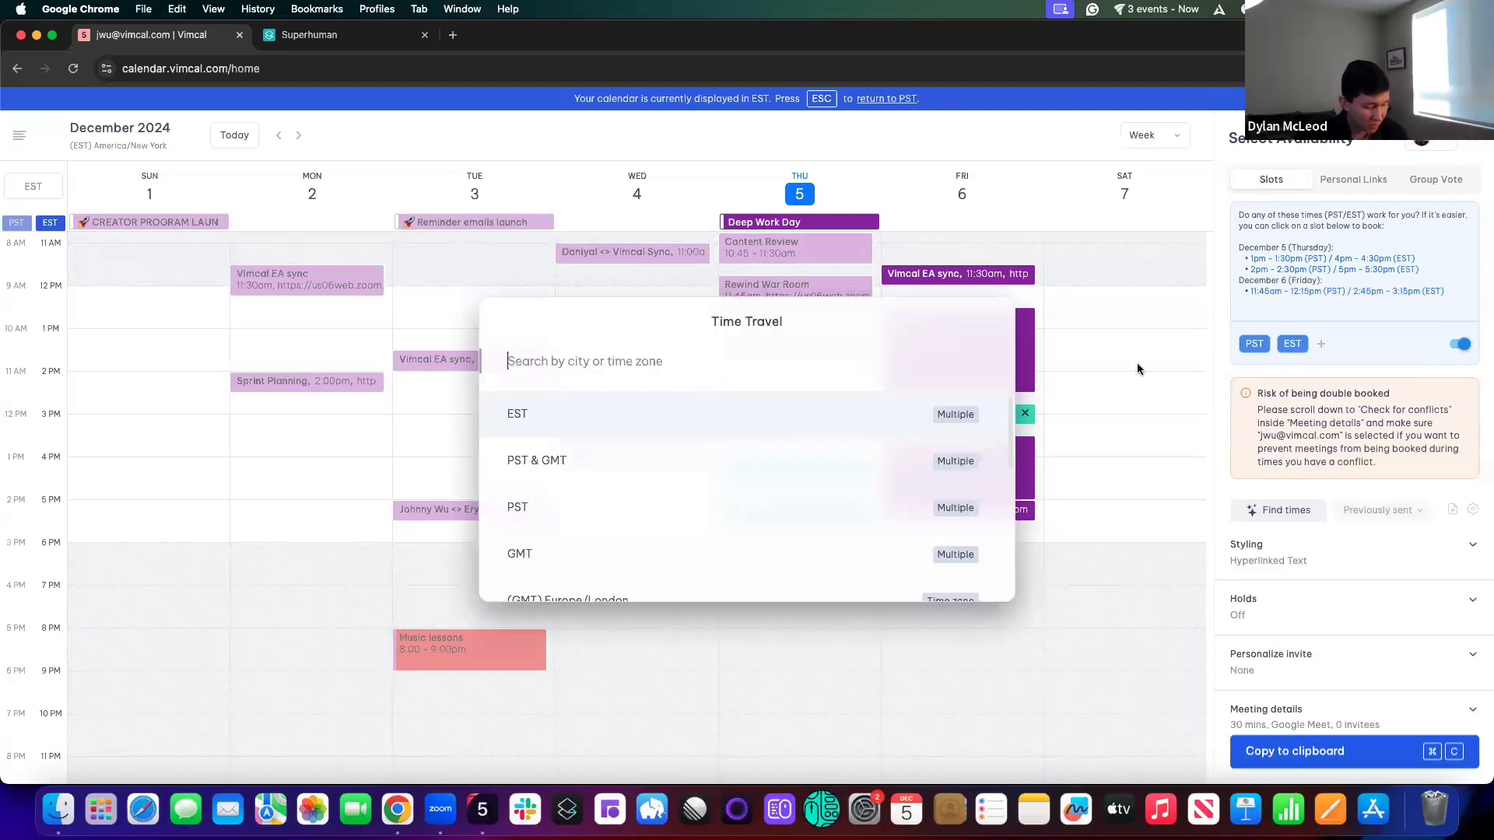
text(chicago)
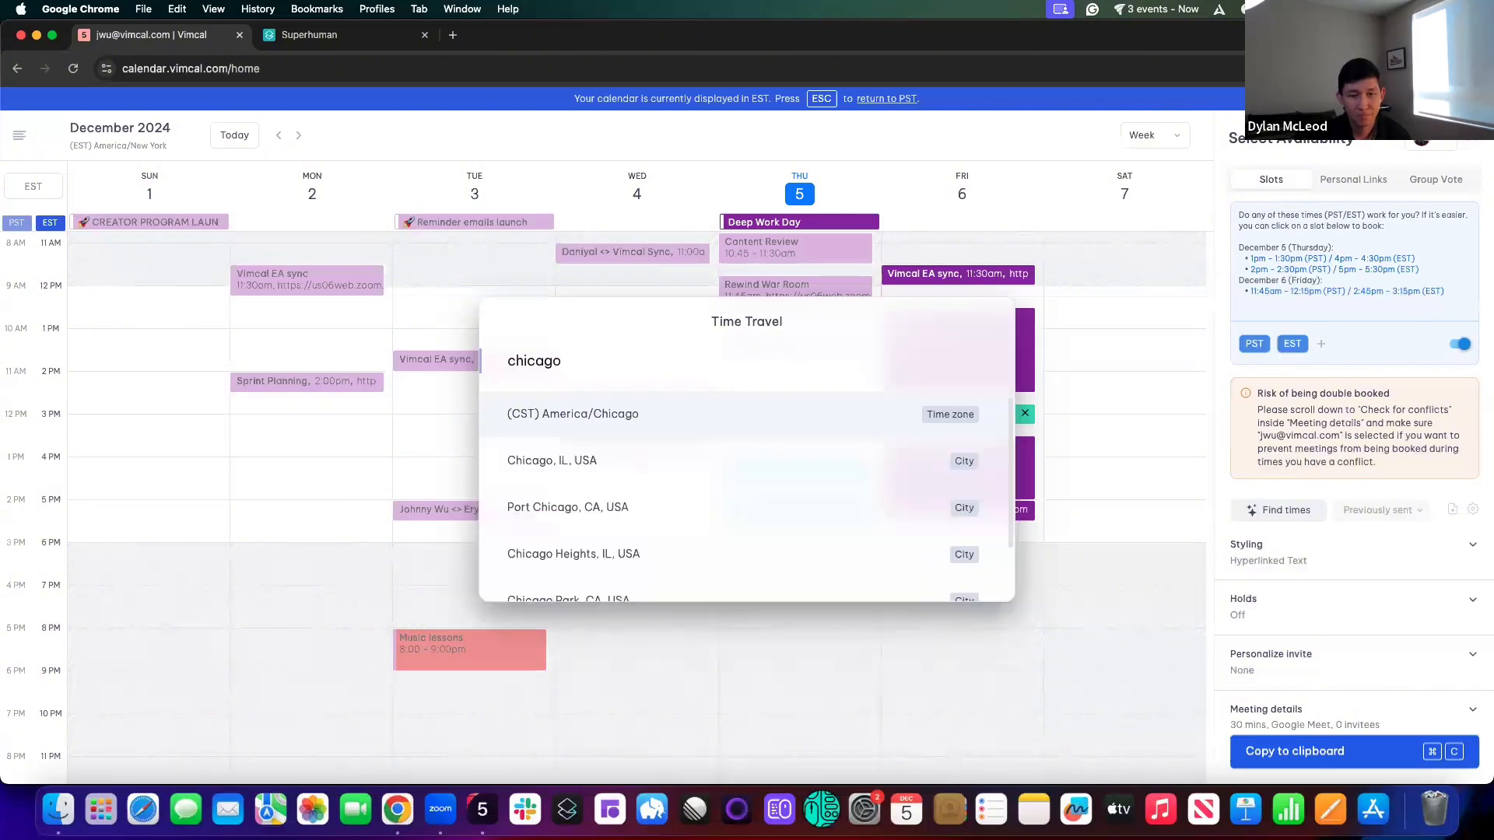
key(Return)
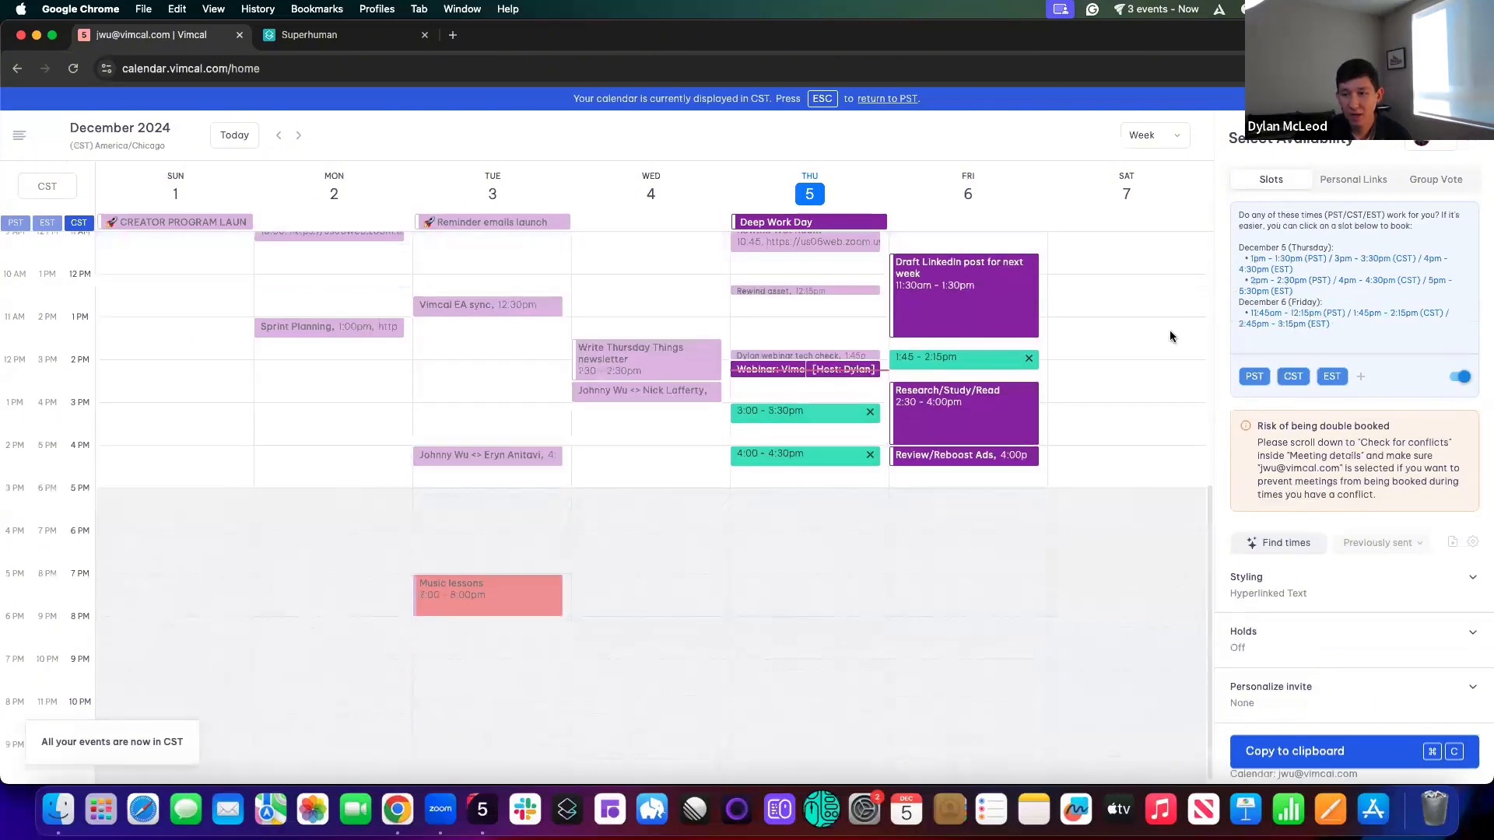
click(1361, 376)
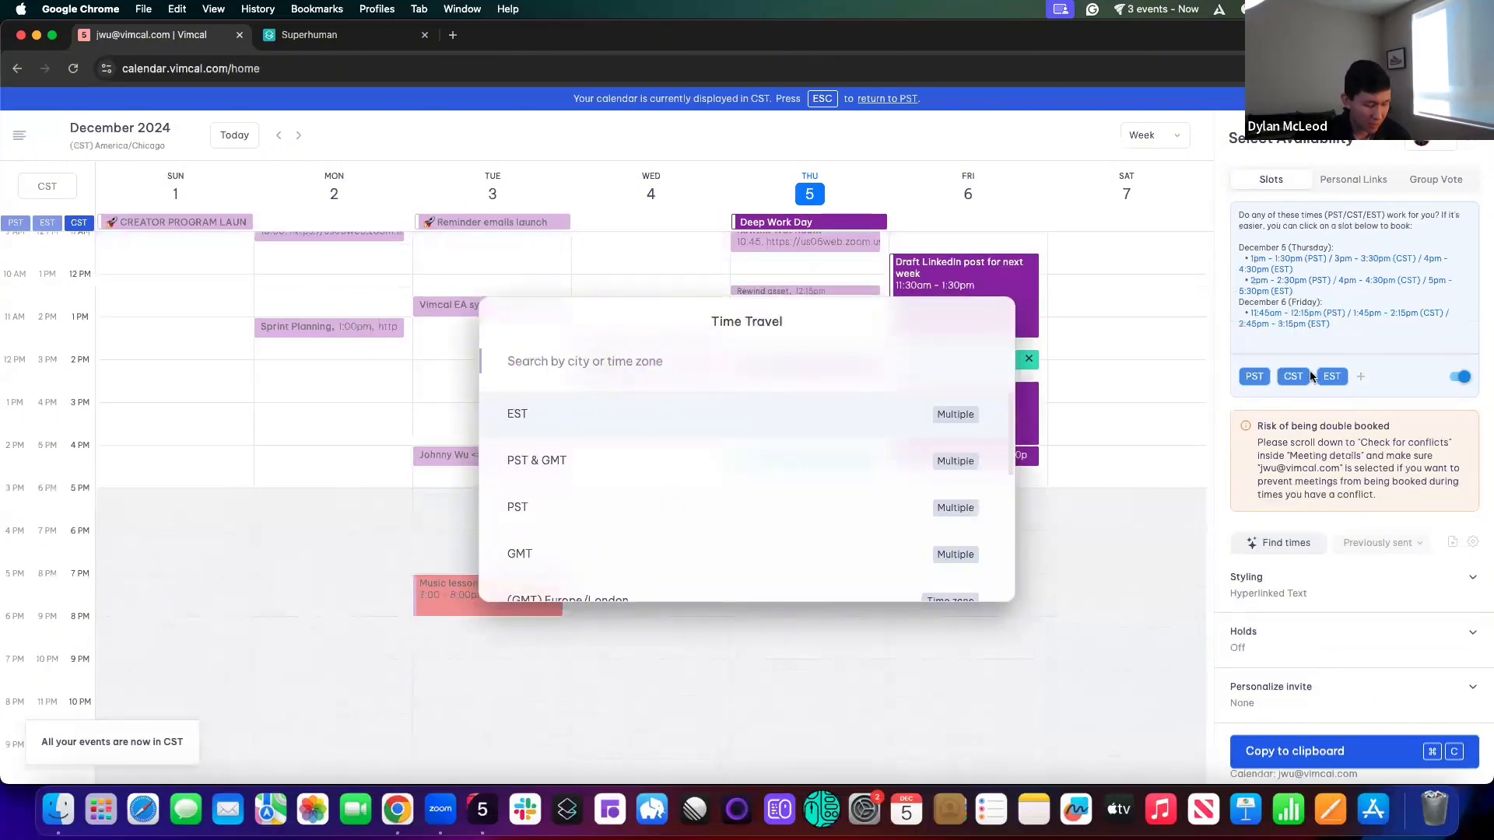
text(den)
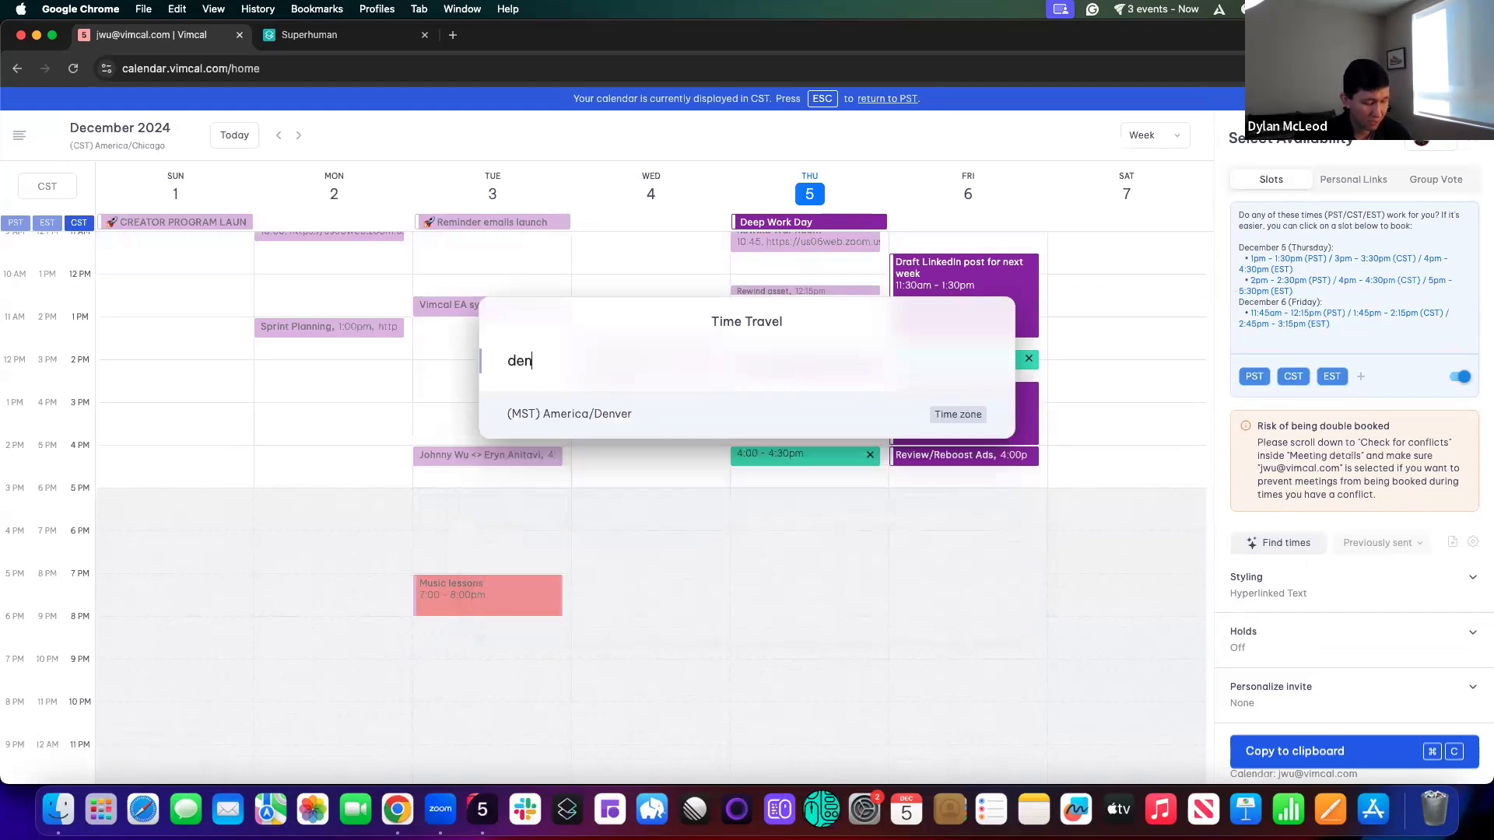
text(ver)
key(Return)
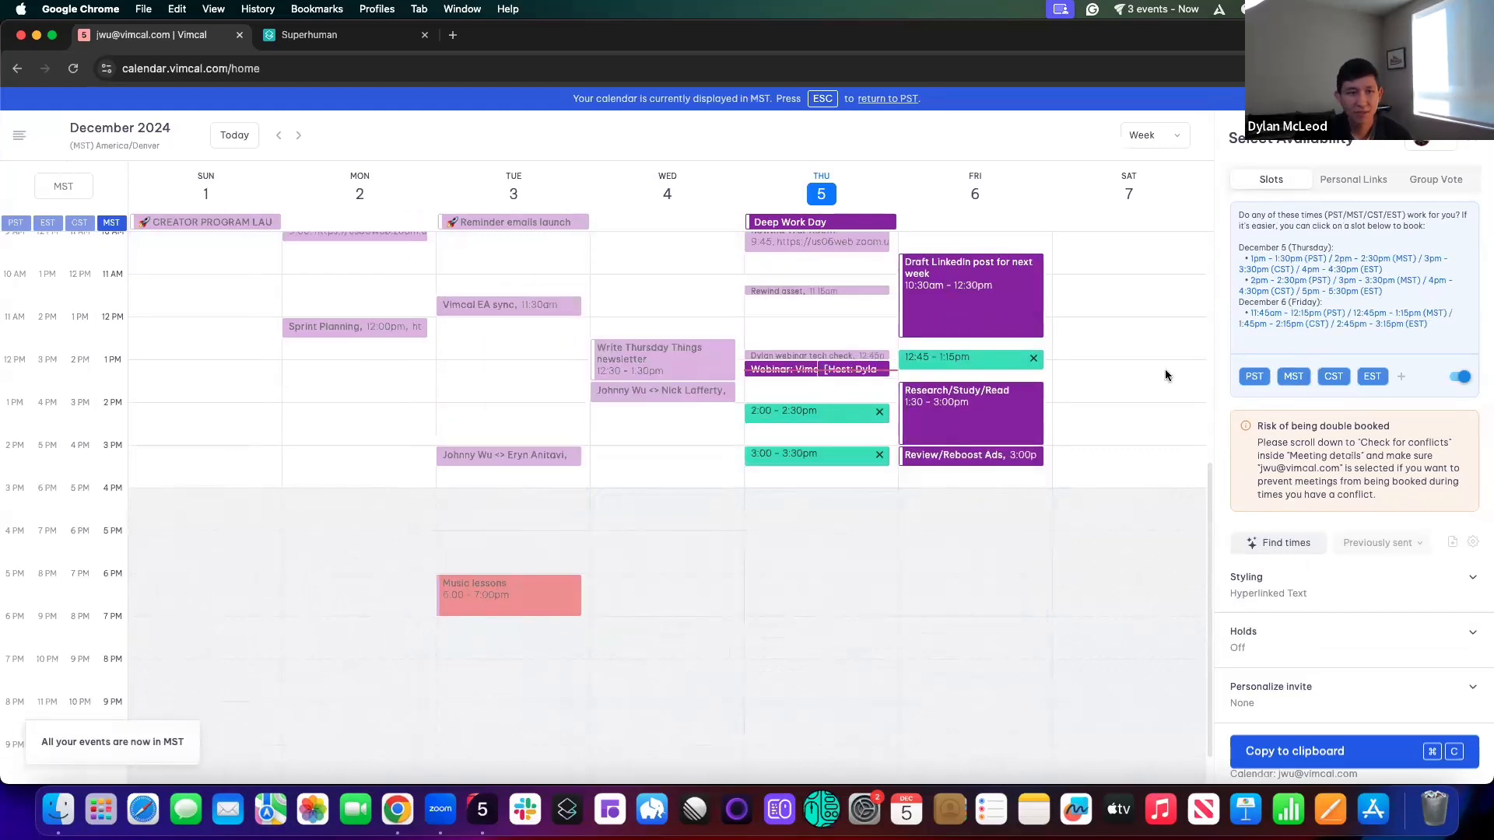
scroll(1138, 383, up, 2)
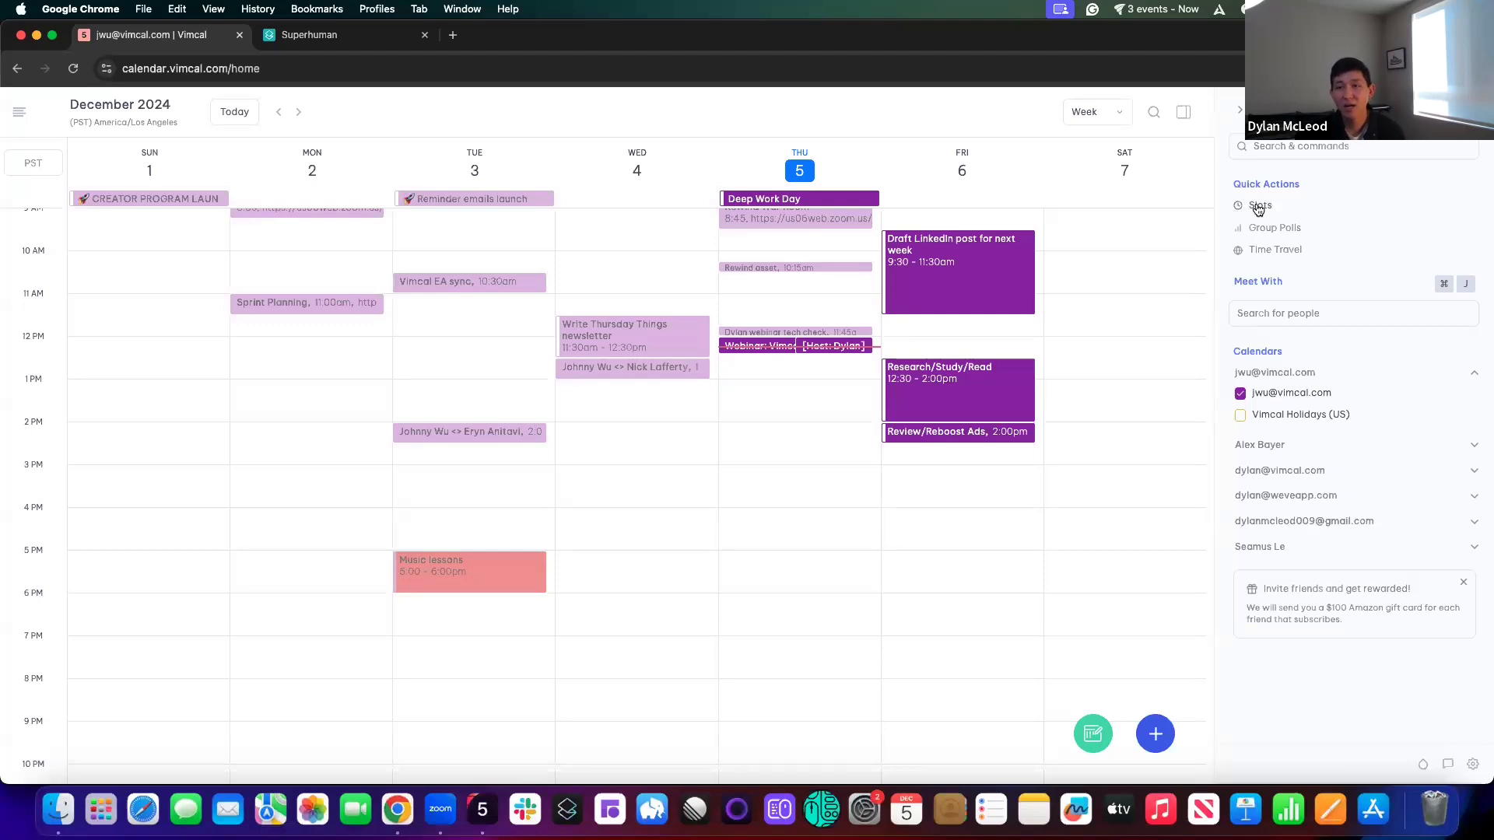
Start a new slot selection with December 5 at 1–2pm and December 6 at 12–12:30pm and 4–5pm PST
click(1258, 209)
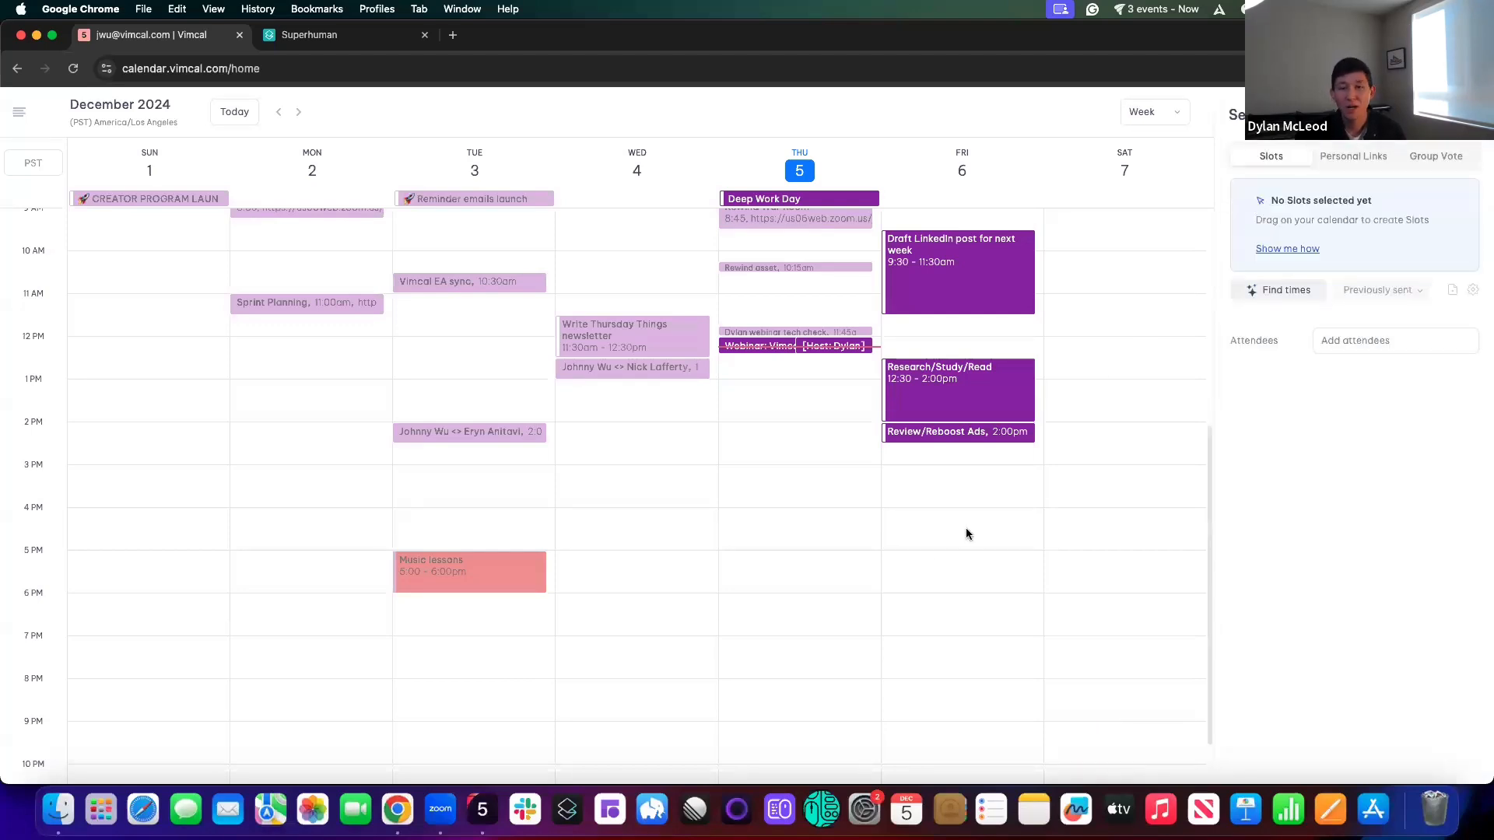
drag(794, 404, 794, 420)
click(955, 354)
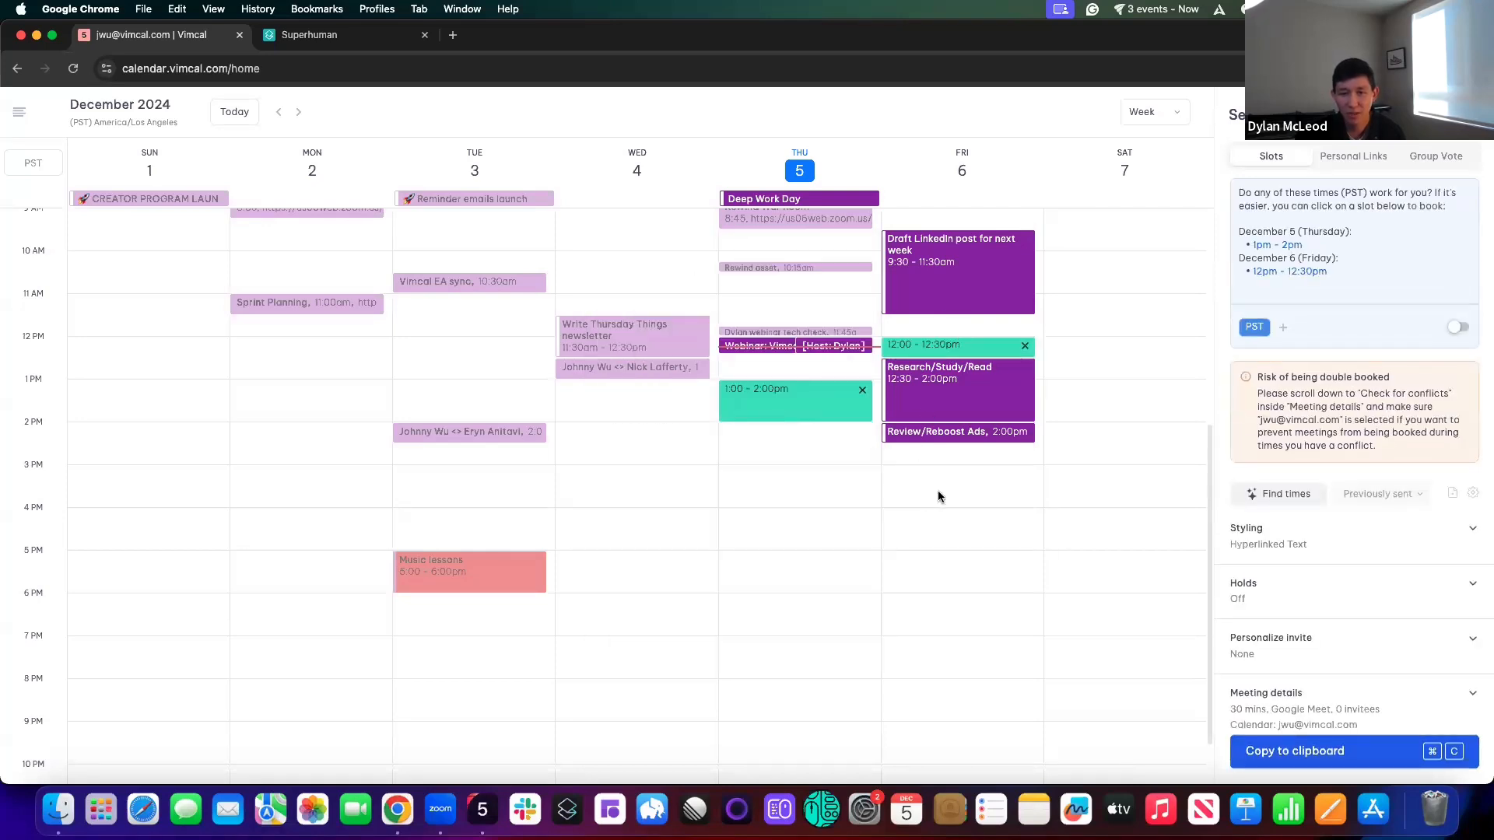
drag(932, 546, 933, 550)
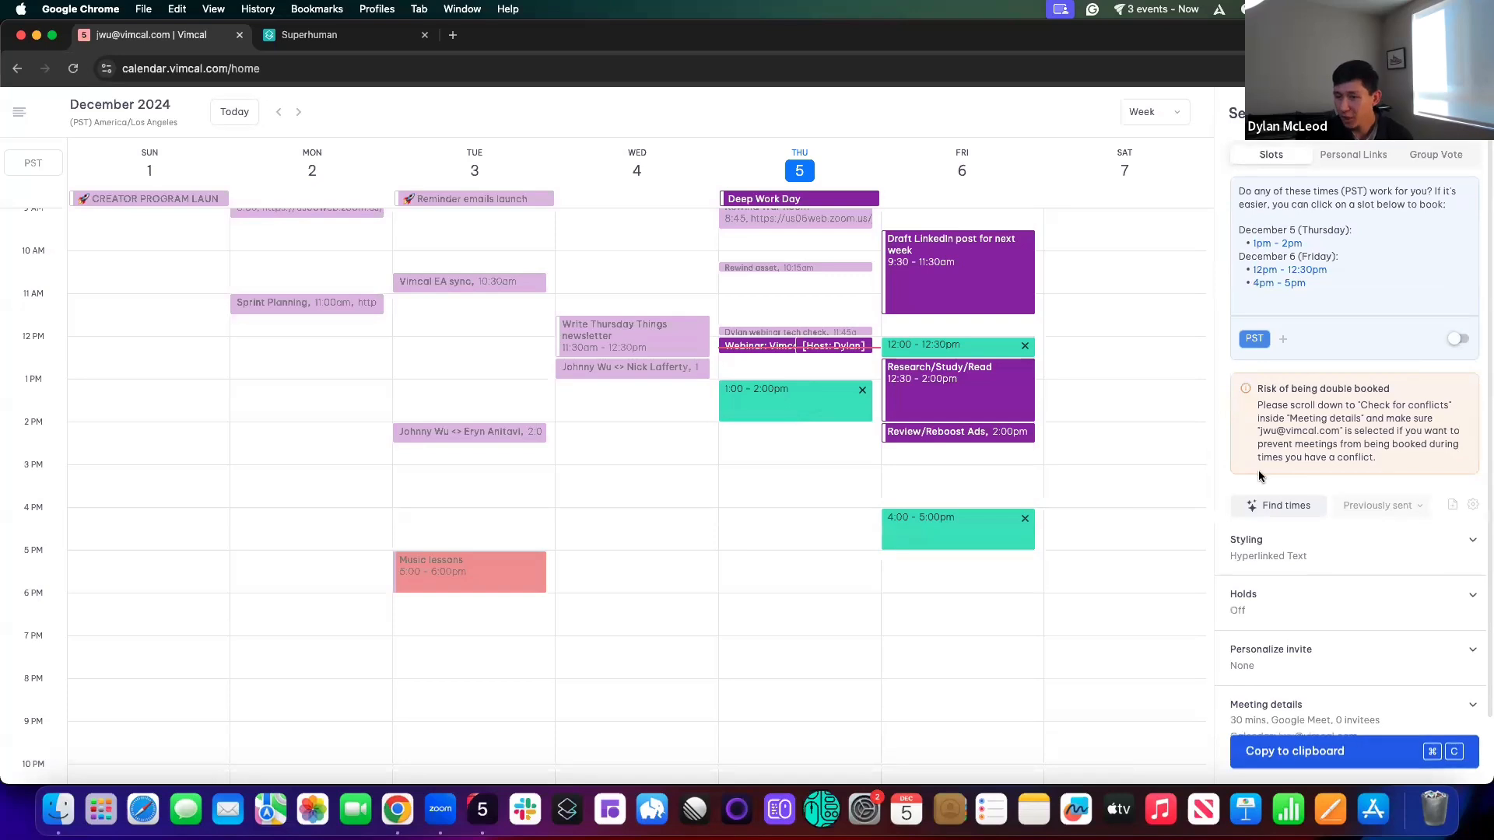
Enable calendar holds for the slots, extend the hold title with "for meeting with" and the contact's first name, and copy the slots
scroll(1257, 560, down, 2)
click(1266, 538)
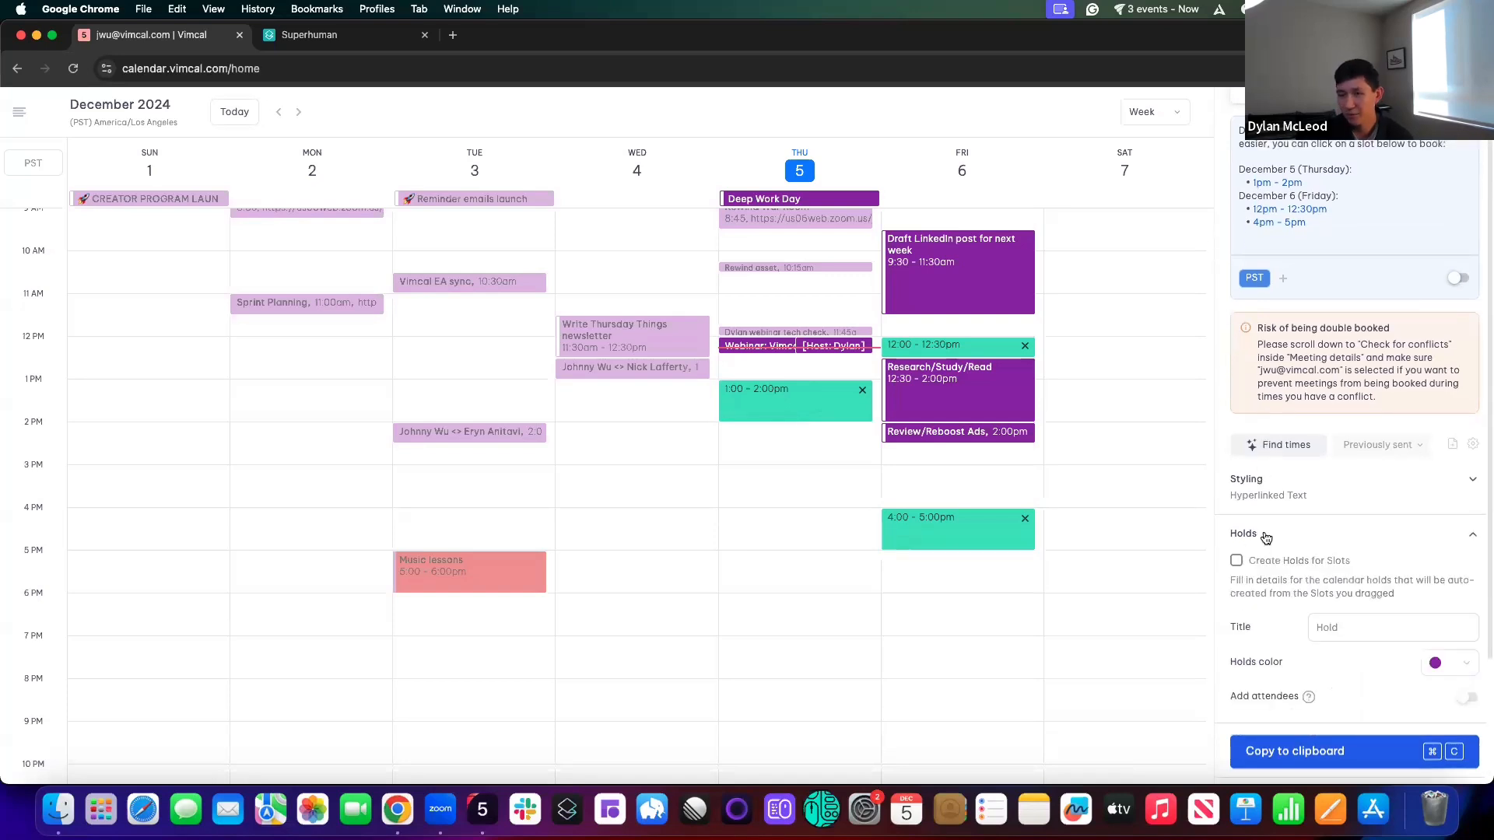
click(1238, 562)
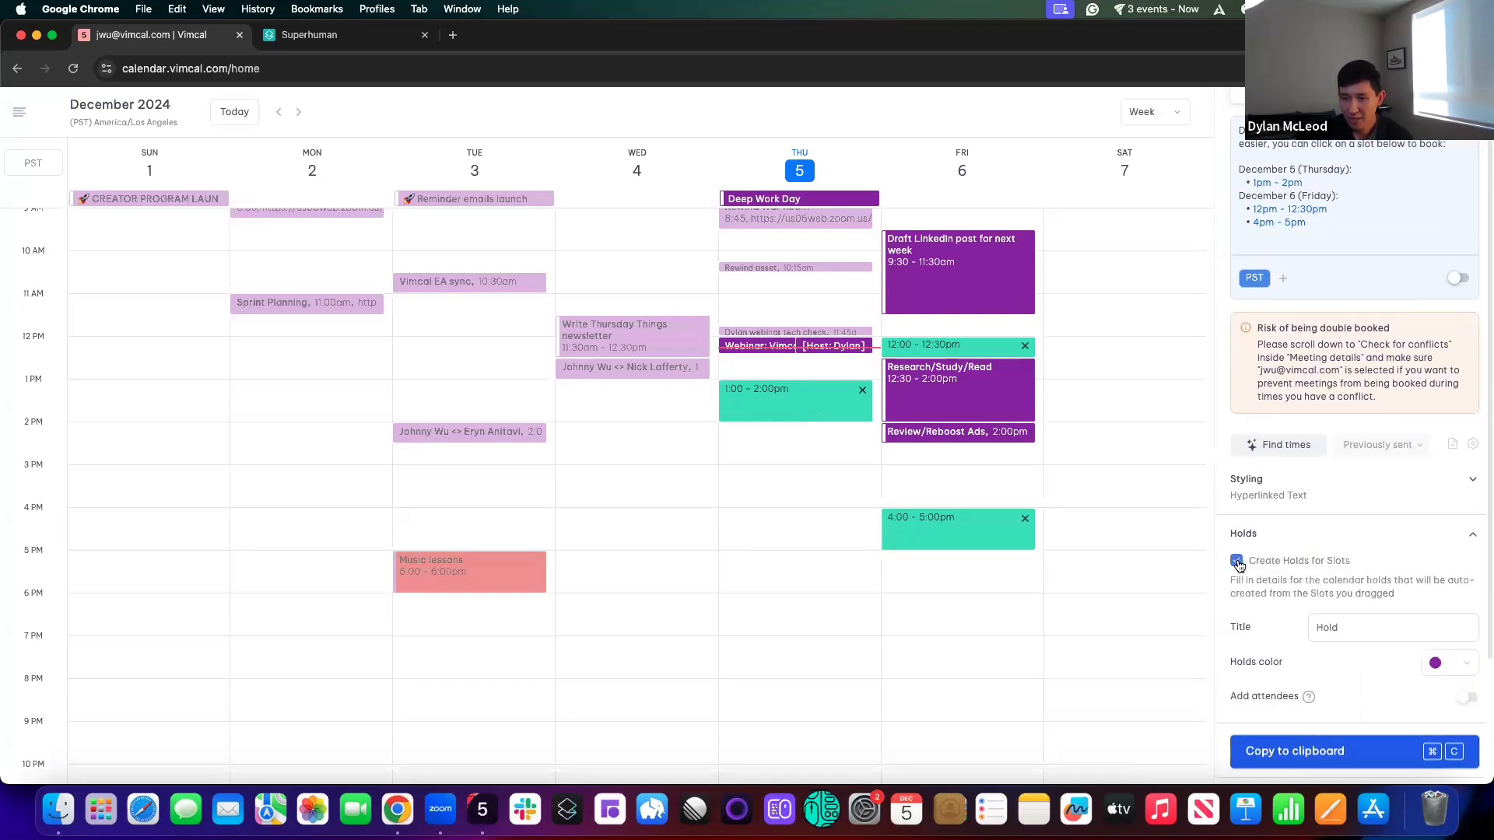
click(1356, 630)
text(for meeting with Johnny)
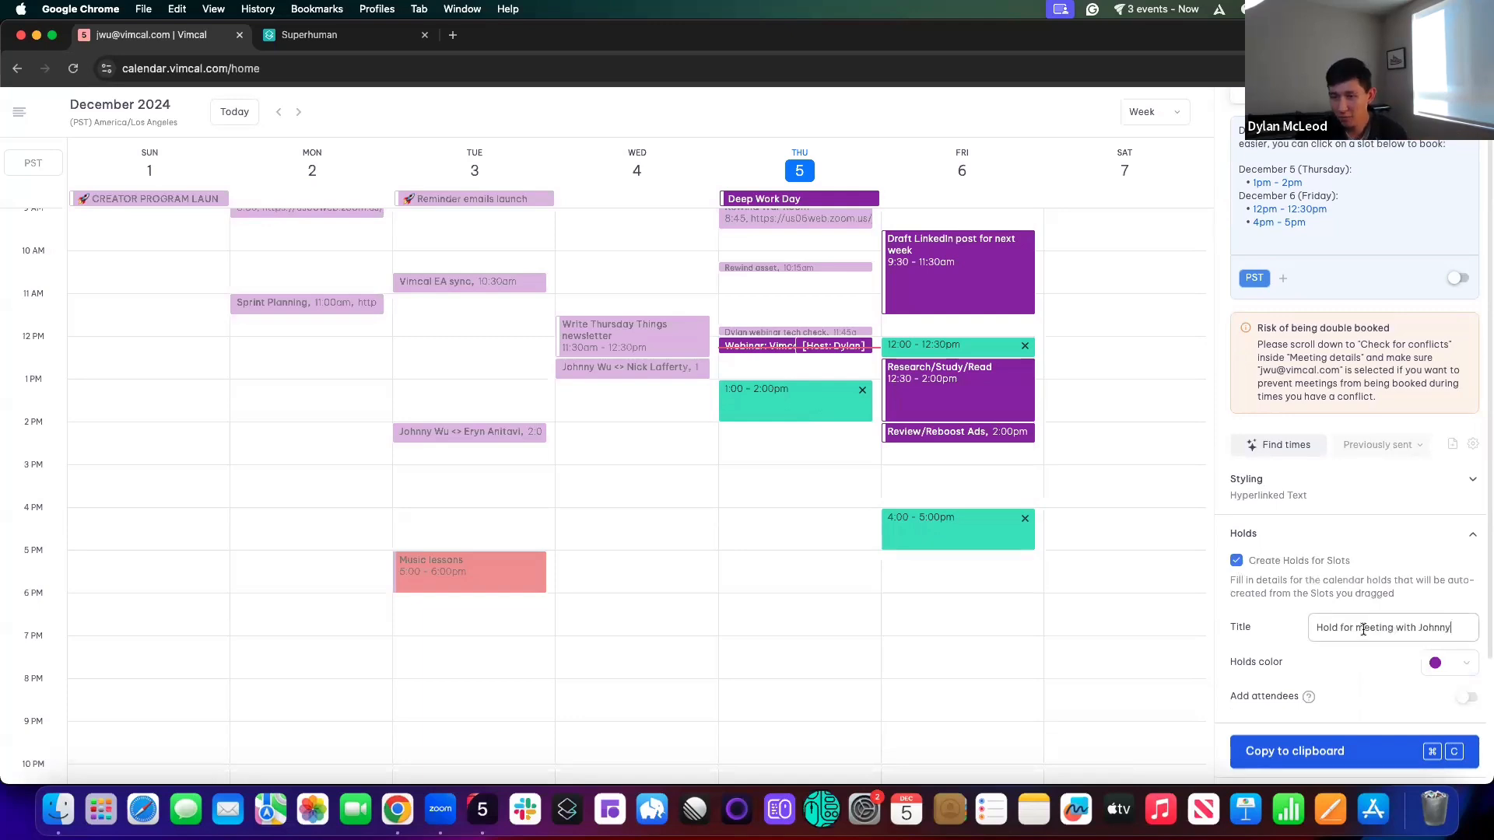
click(1302, 759)
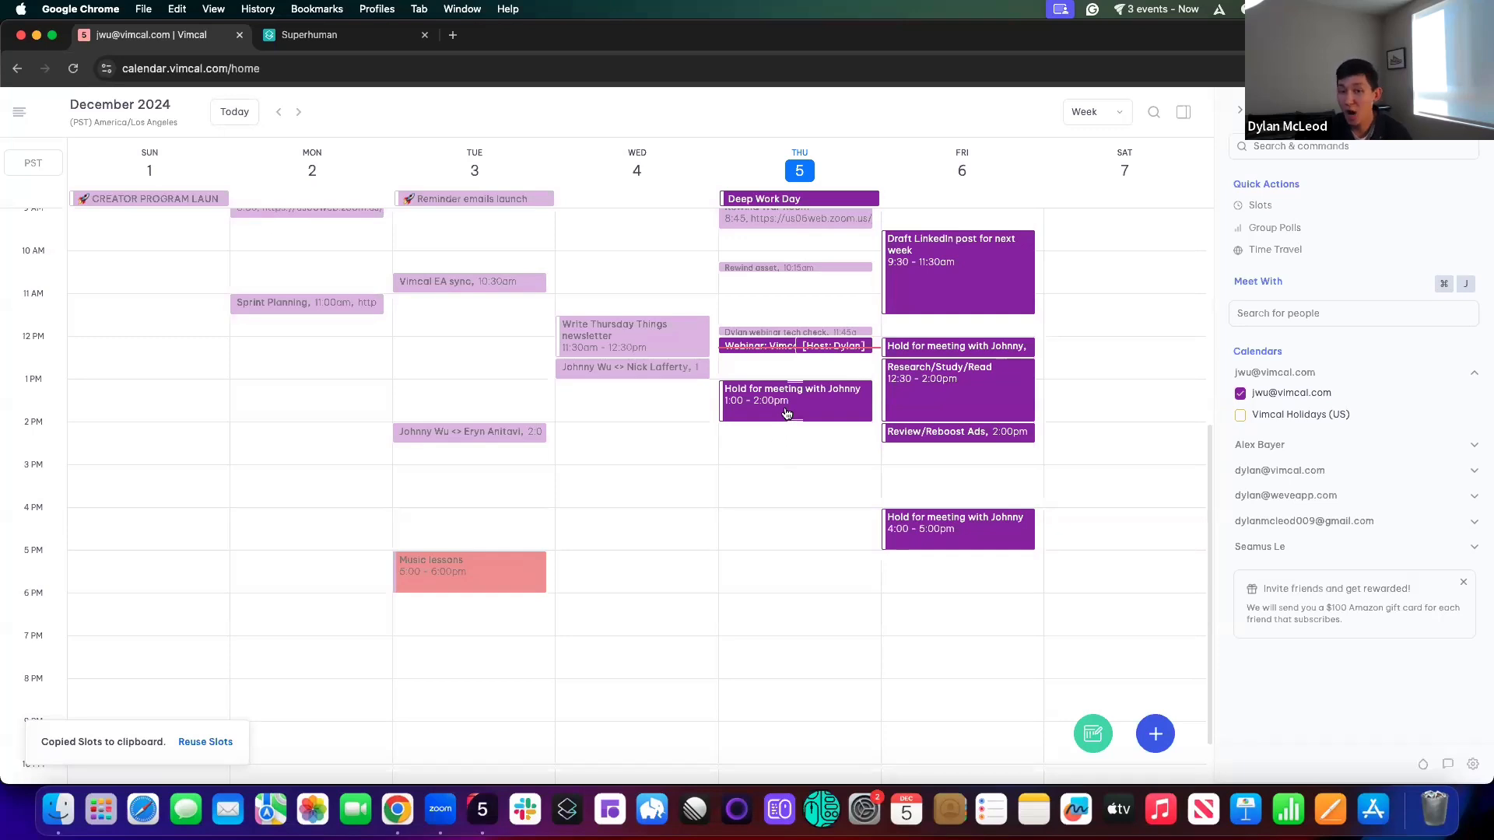
Replace the availability text in the Superhuman draft with the newly copied slots
click(311, 34)
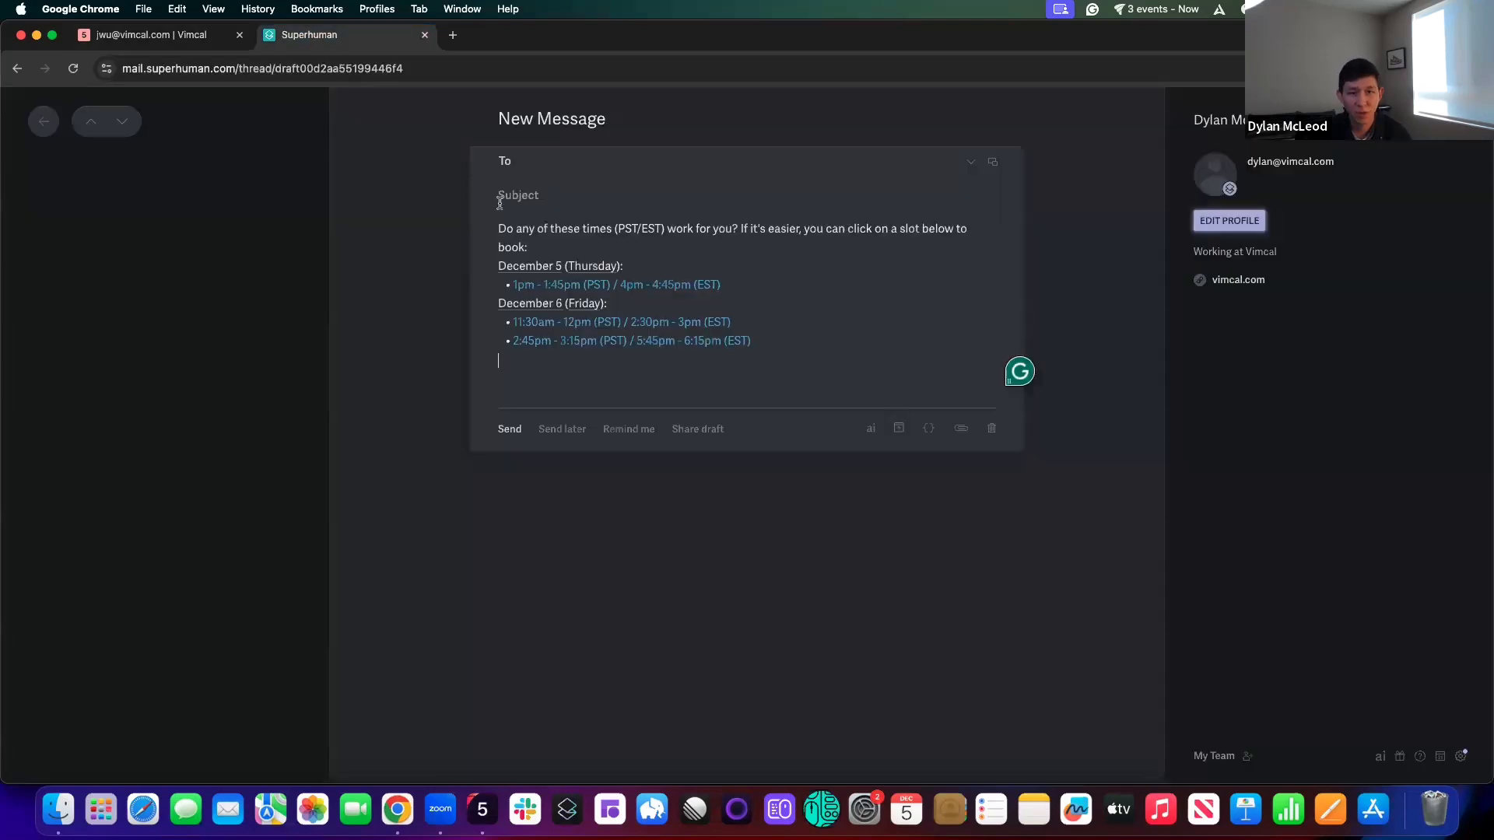
drag(794, 346, 498, 342)
drag(557, 241, 501, 224)
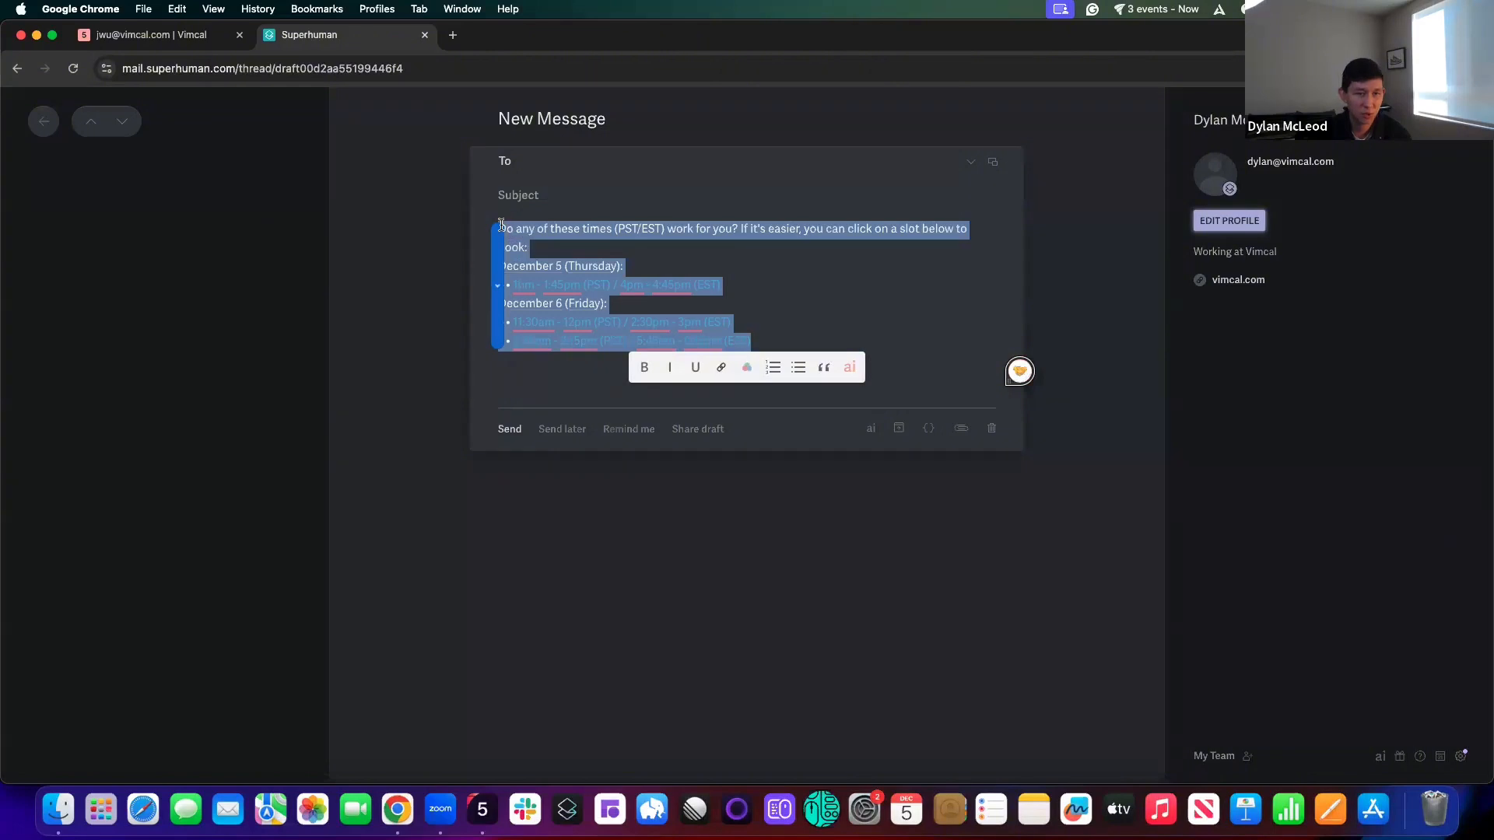
key(BackSpace)
text(Do any of these times (PST) work for you? If it's easier, you can click on a slot below to book: December 5 (Thursday): 1pm - 2pm December 6 (Friday): 12pm - 12:30pm 4pm - 5pm)
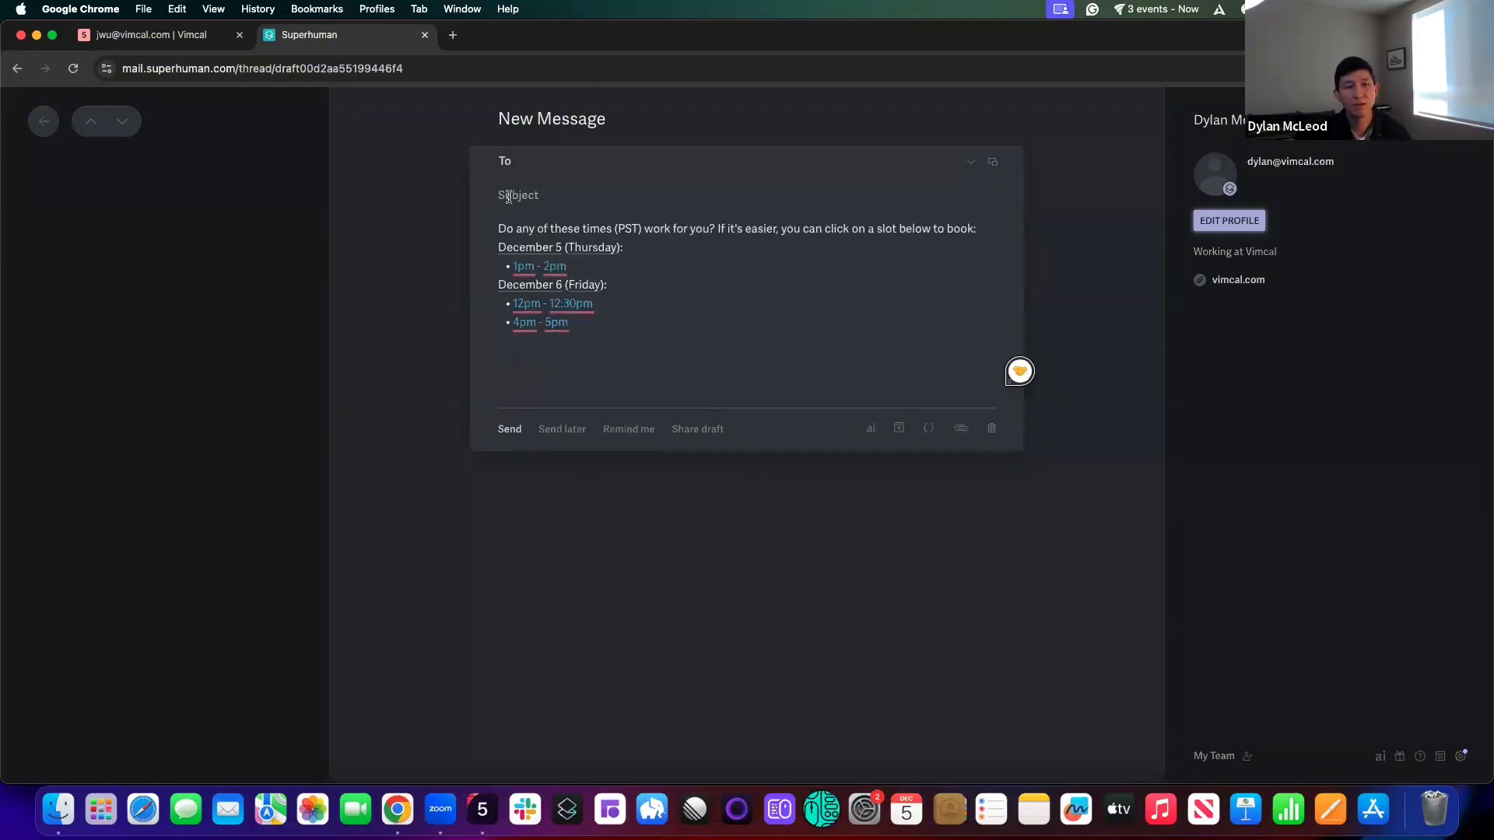
Return to the Vimcal calendar and view the details of the Friday, December 6 hold at 4–5pm
click(151, 36)
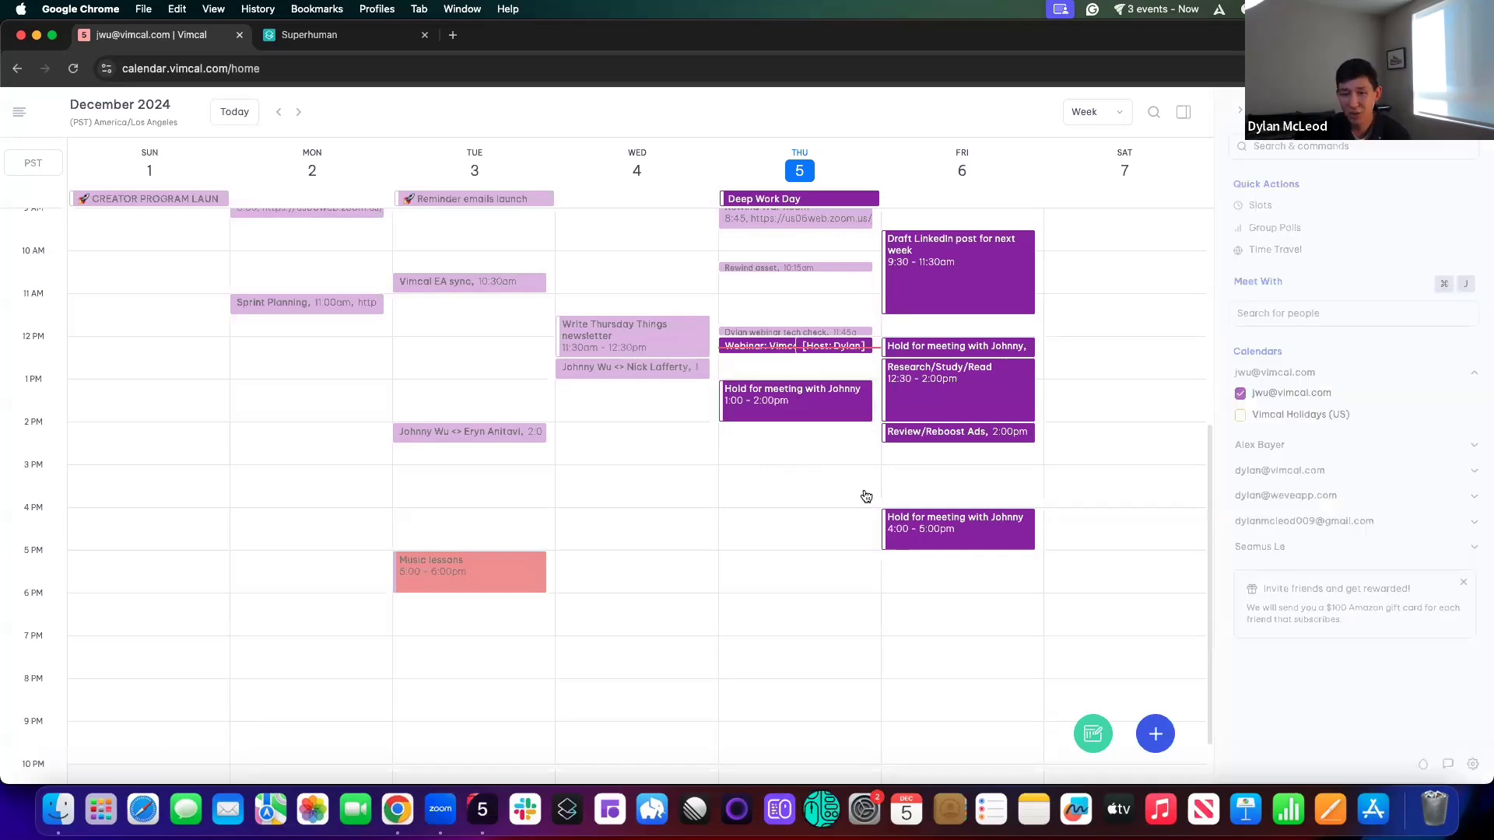
mouse_move(929, 540)
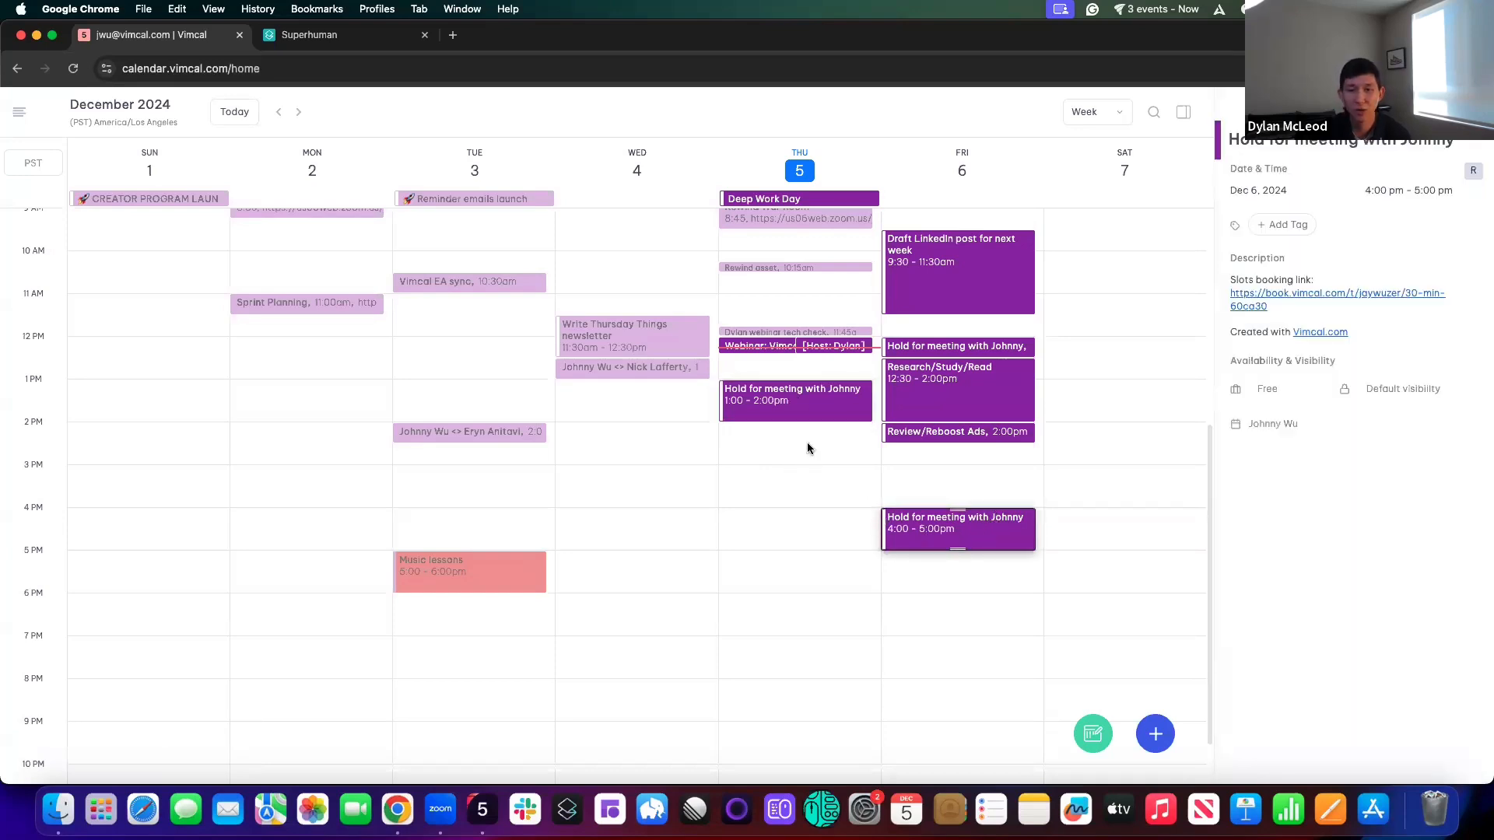
Switch to the Superhuman draft and open the booking page from the December 5, 1pm–2pm slot link
mouse_move(820, 414)
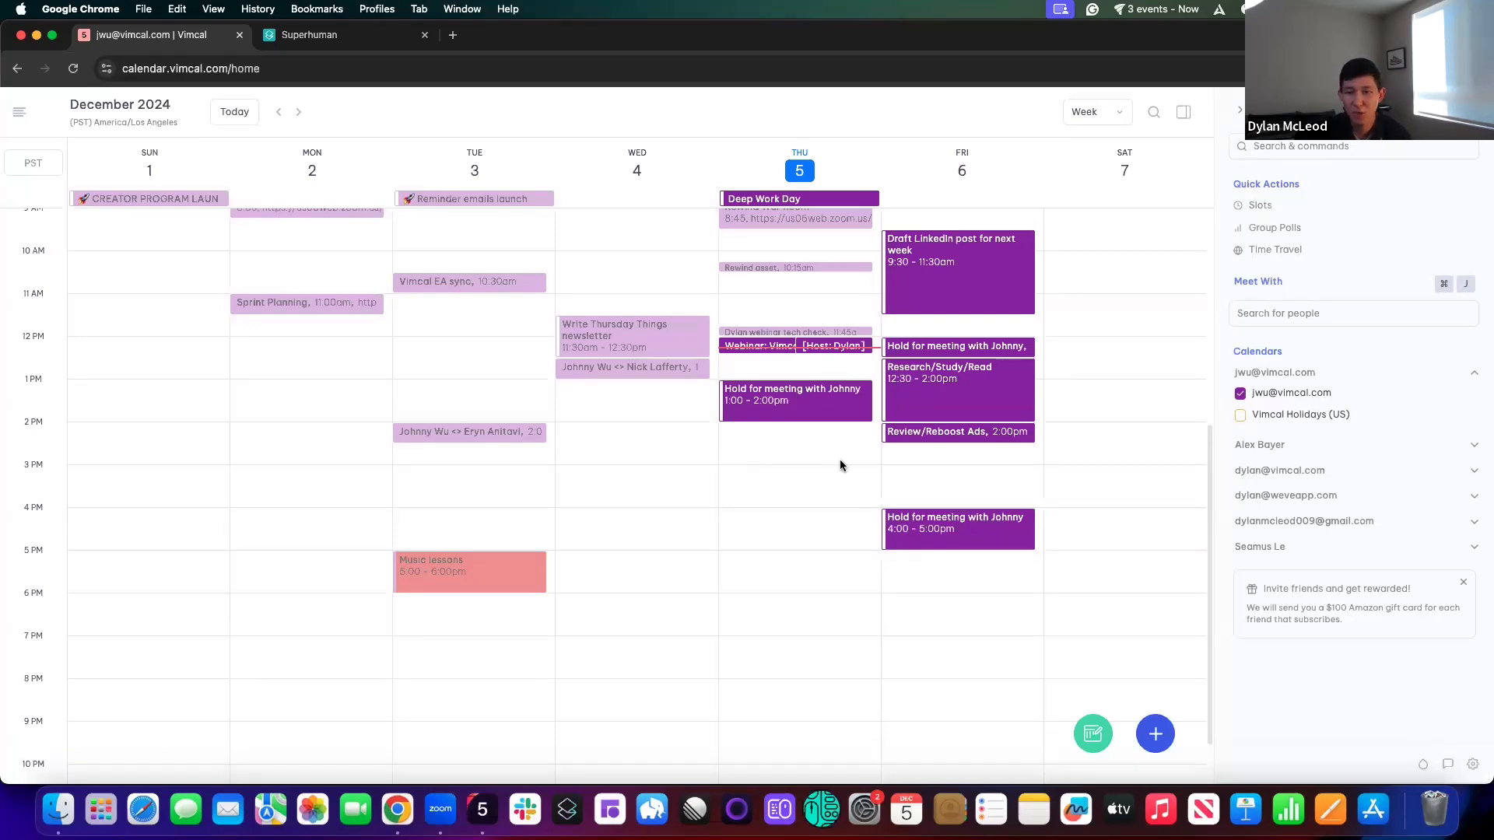
mouse_move(933, 350)
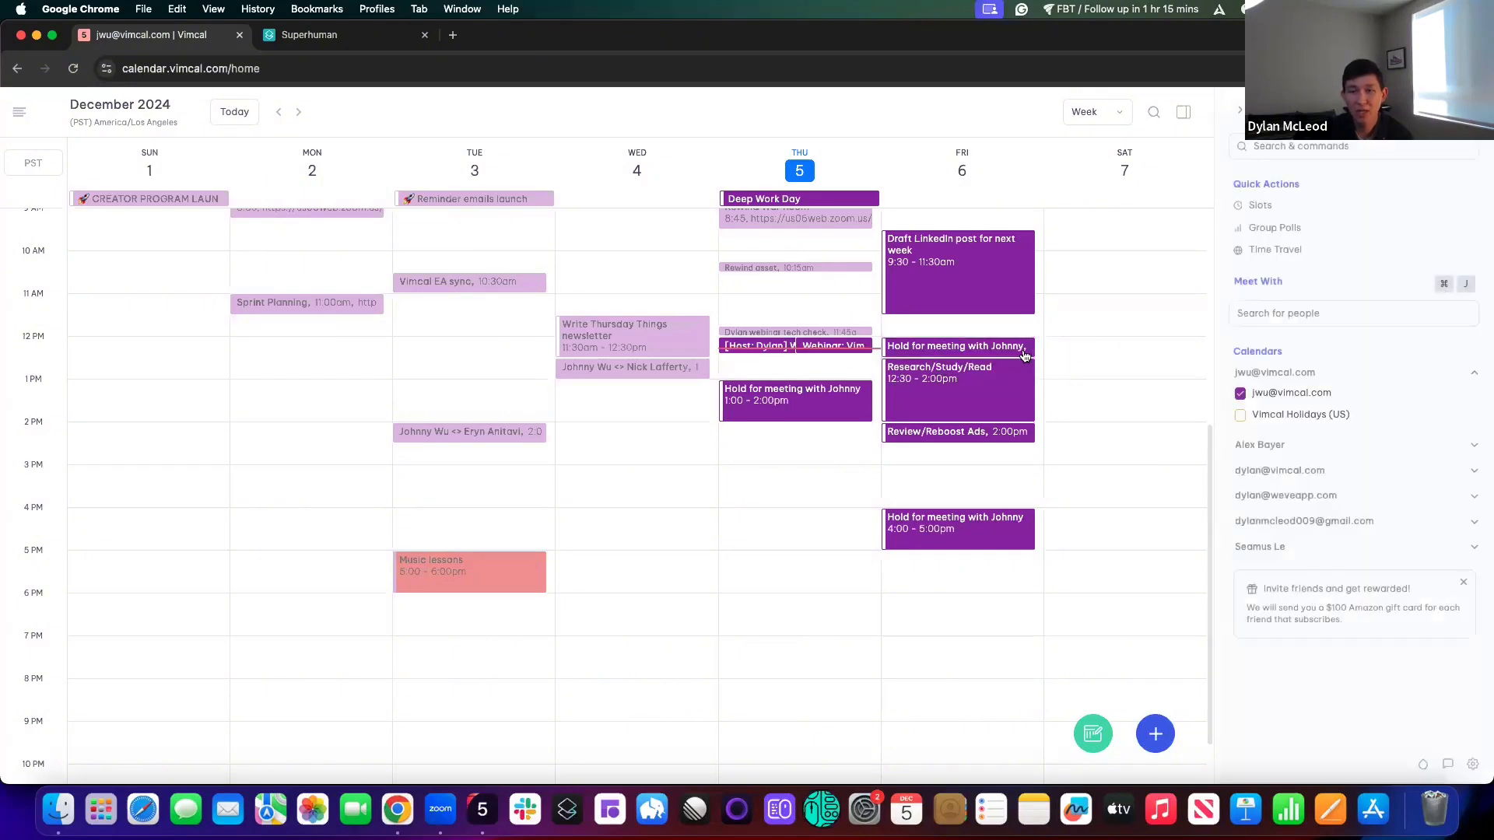
key(ctrl+Tab)
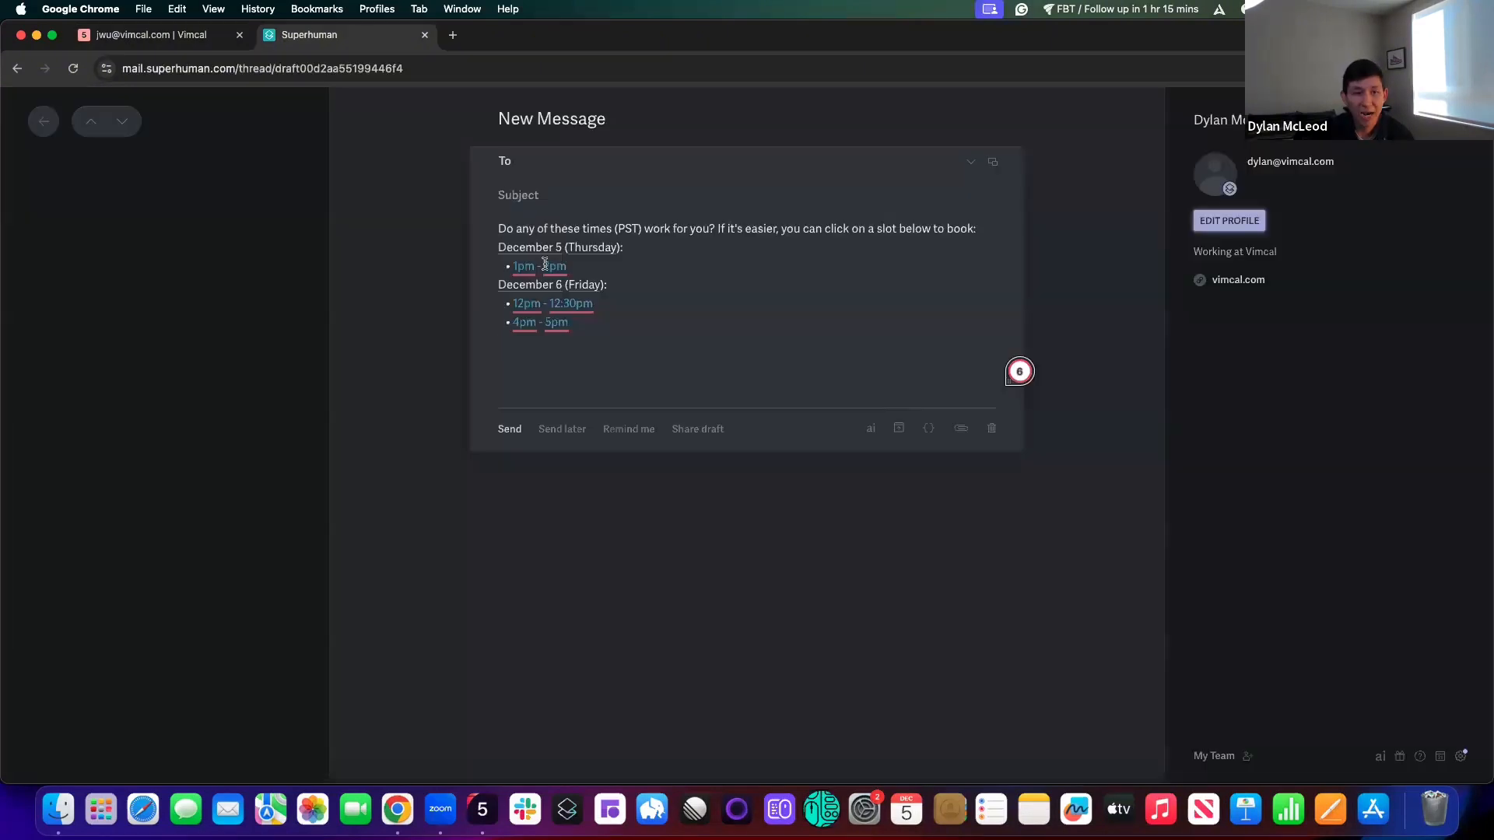
click(550, 267)
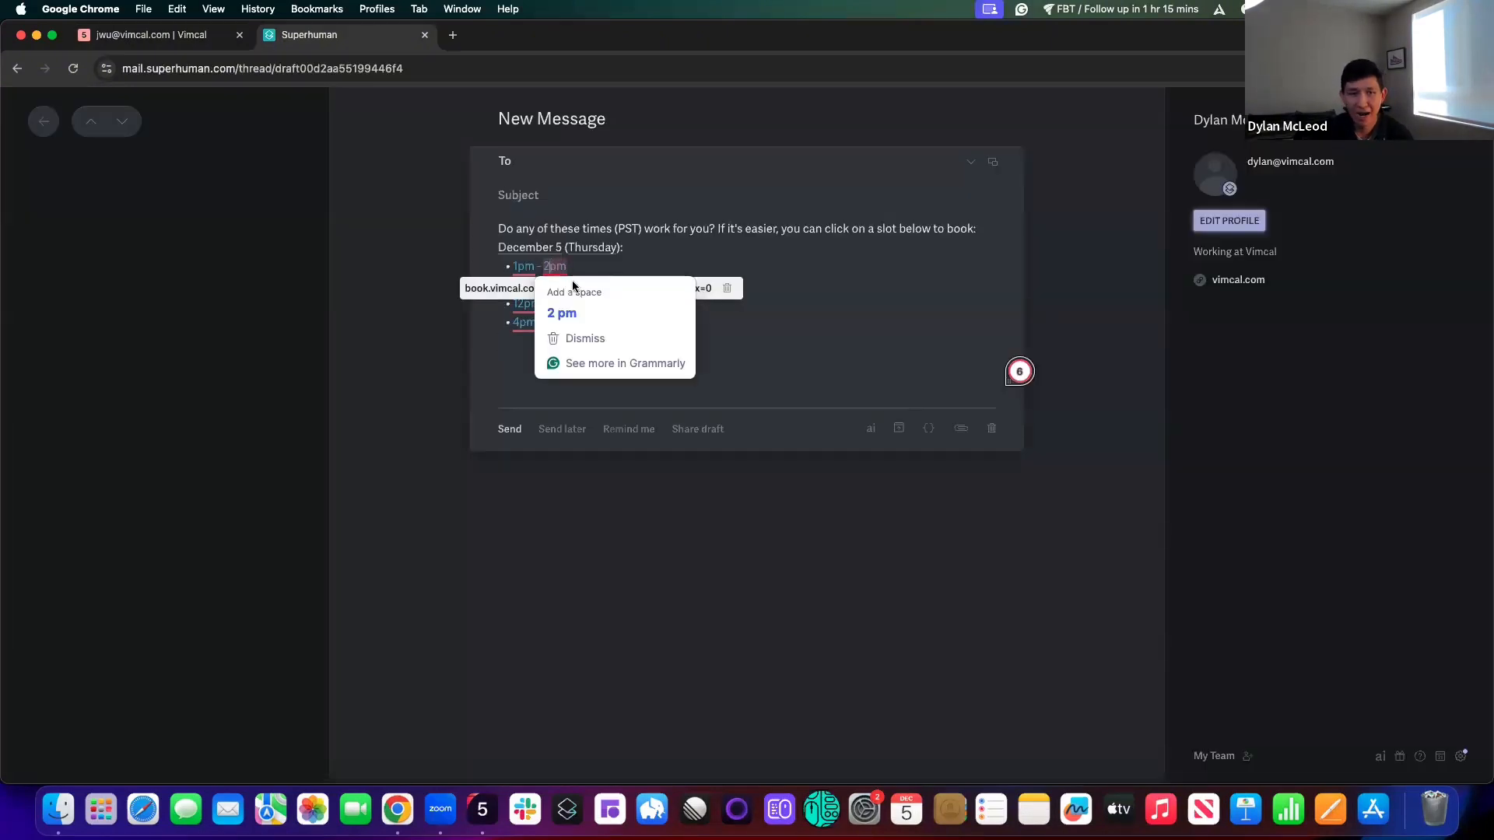
click(520, 289)
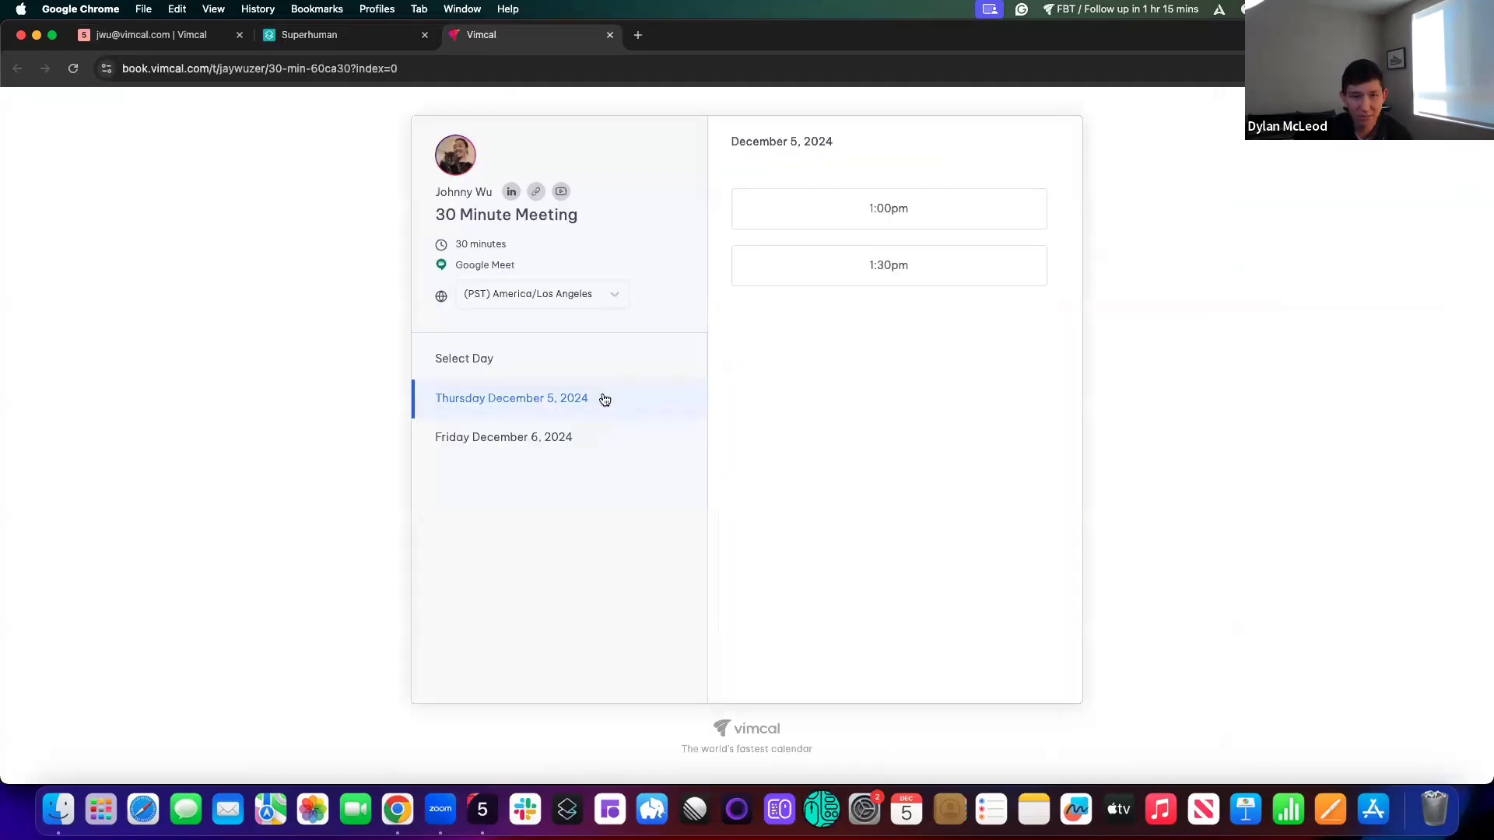
Book the Friday, December 6 slot at 12:00pm, entering the invitee's name and e-mail, and schedule the event
click(580, 430)
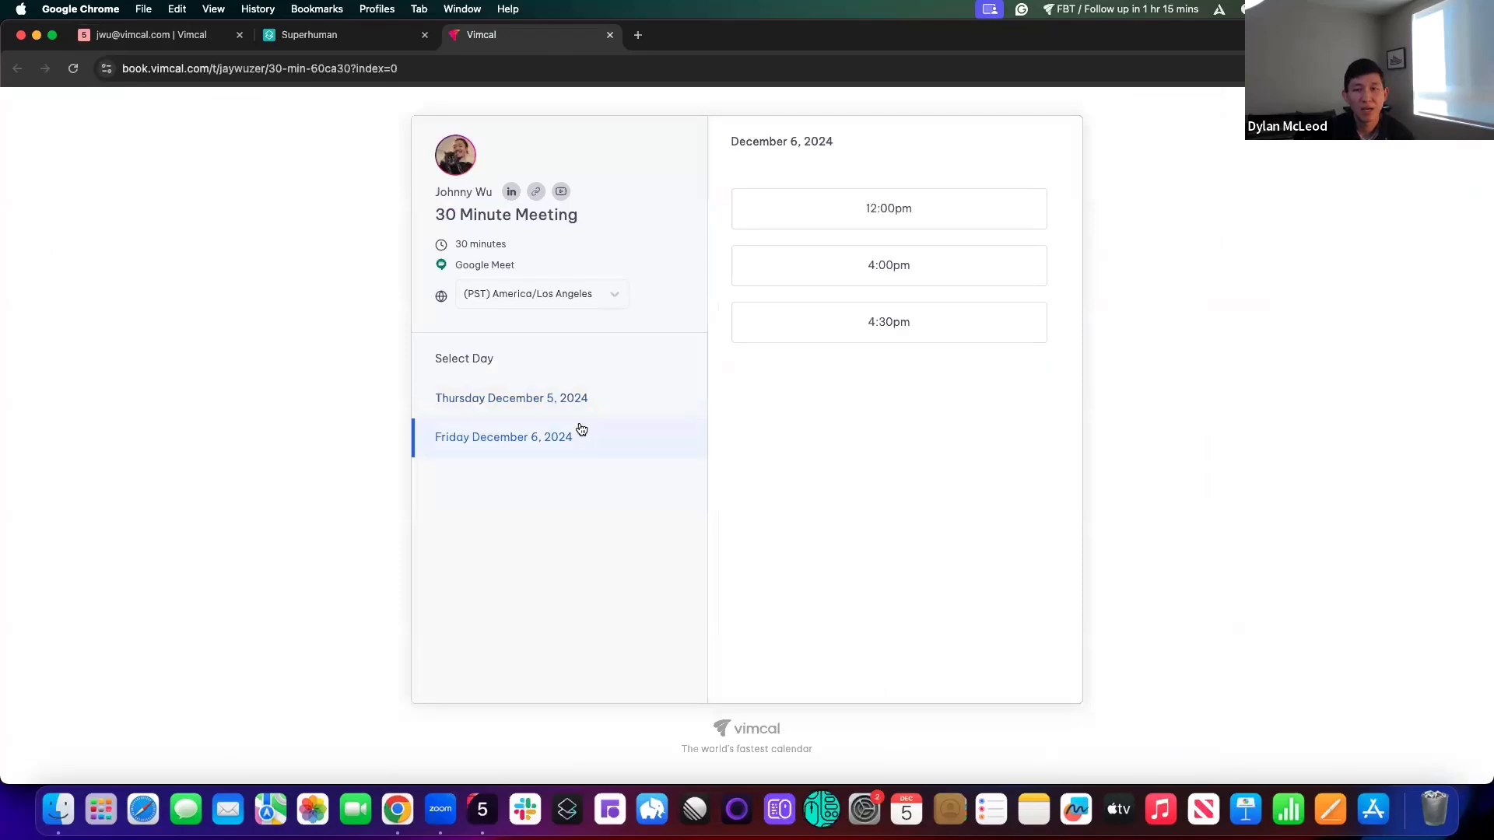
click(835, 209)
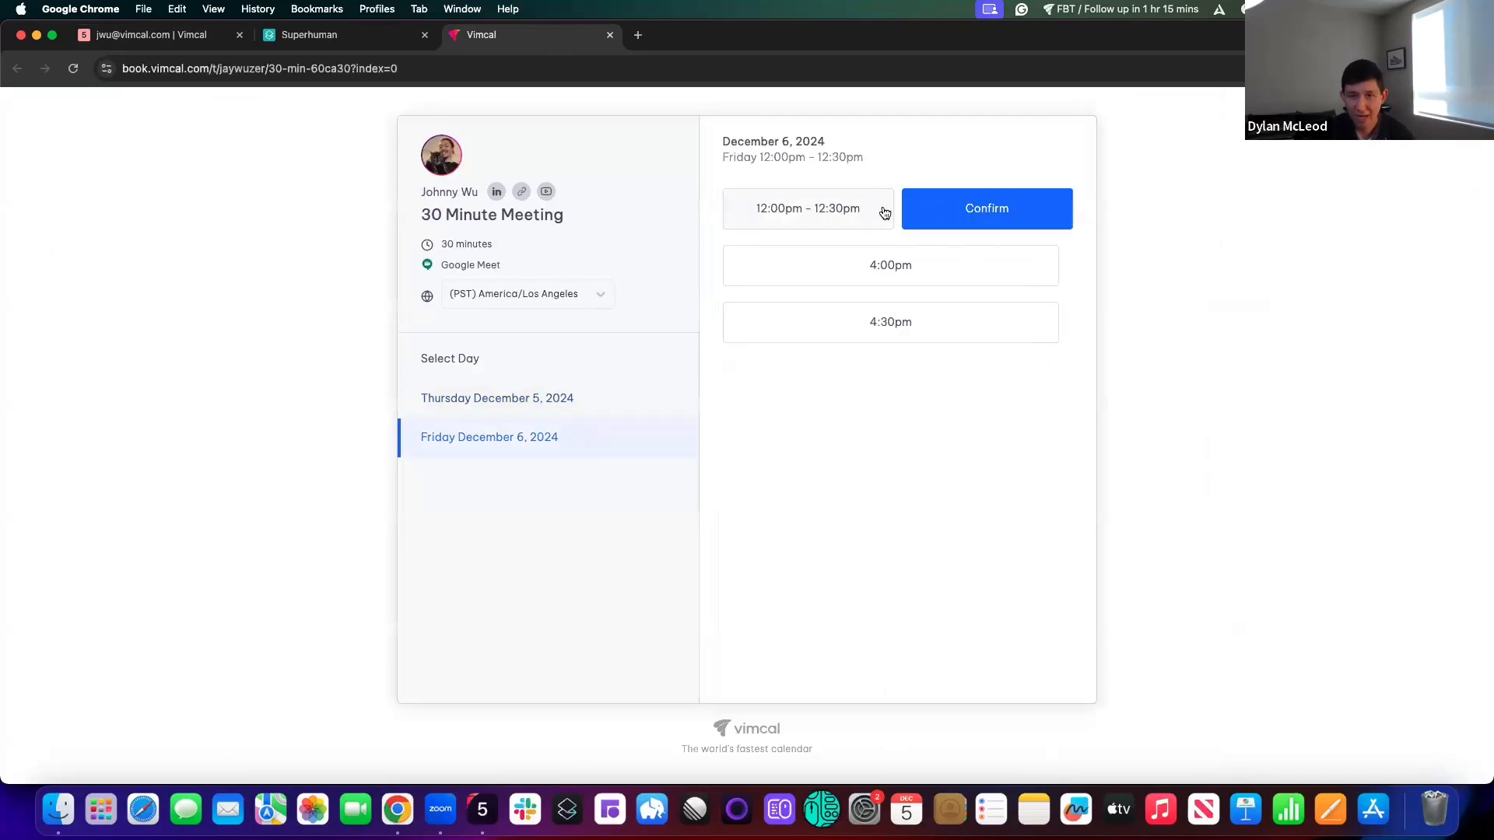
click(940, 219)
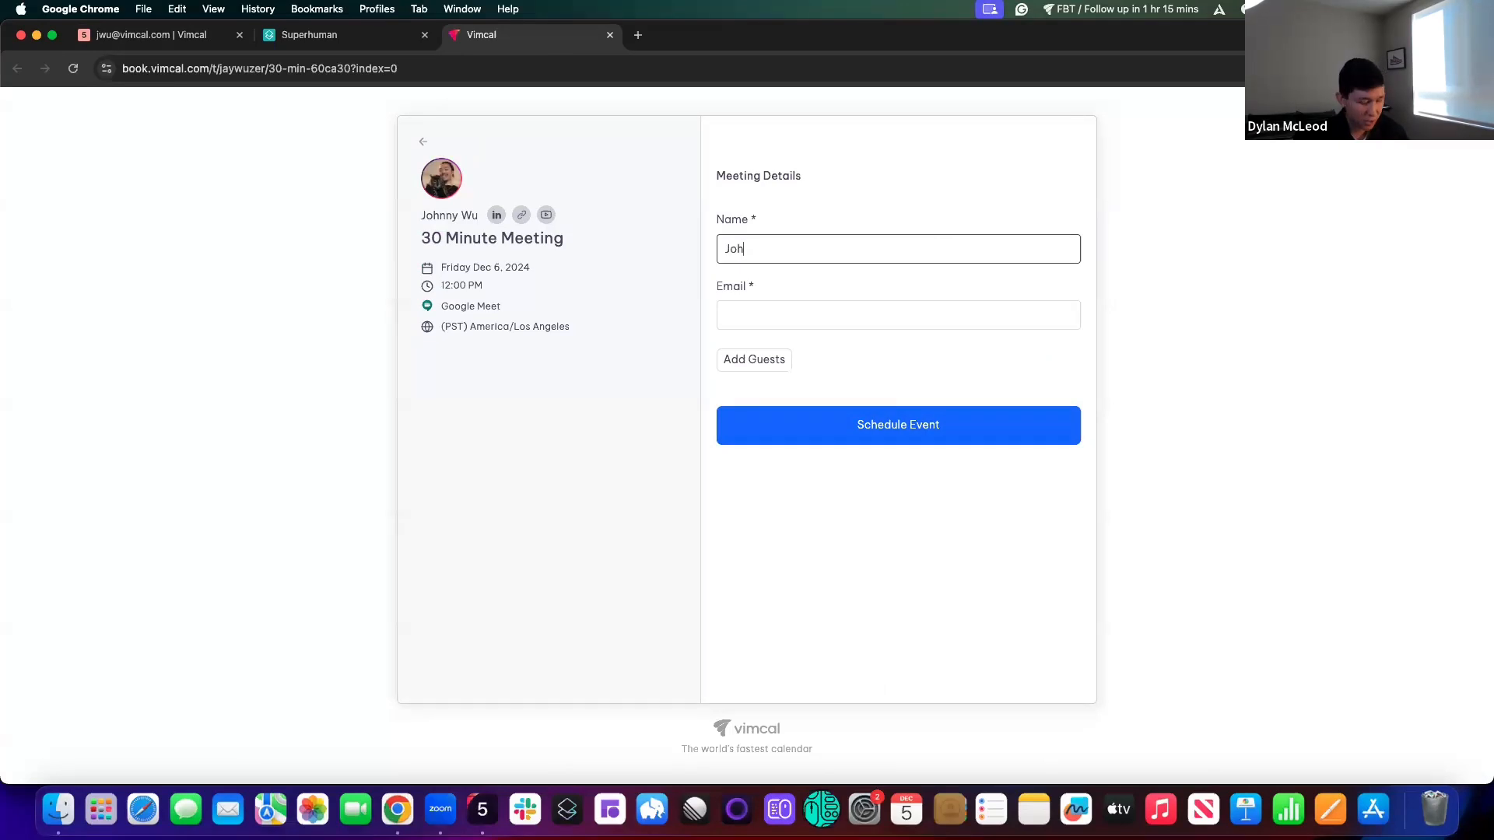
key(Tab)
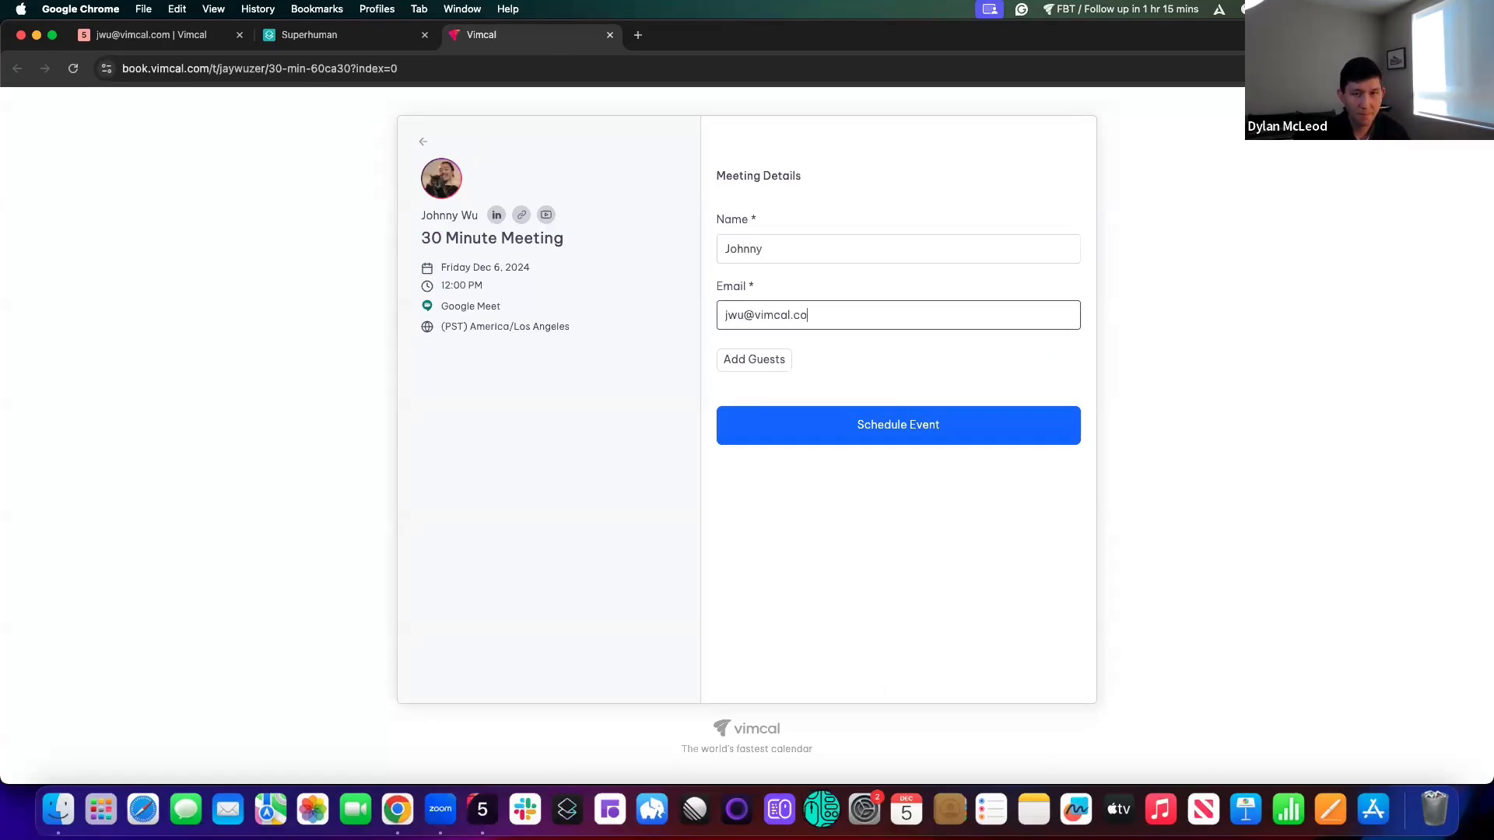
click(843, 429)
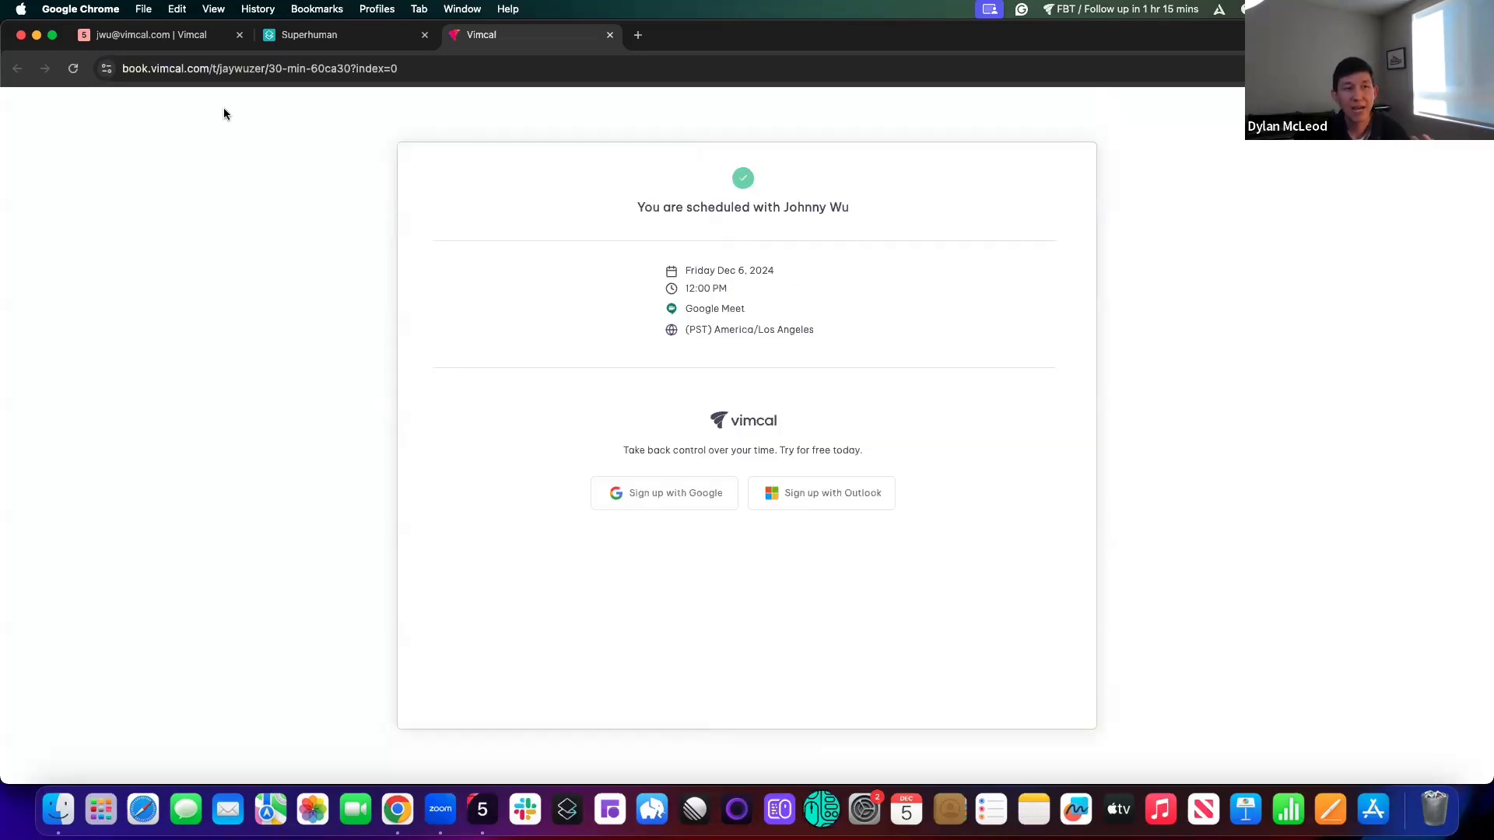
Return to the Vimcal calendar and view the details of the meeting booked for Friday, December 6 at 12:00pm
click(190, 35)
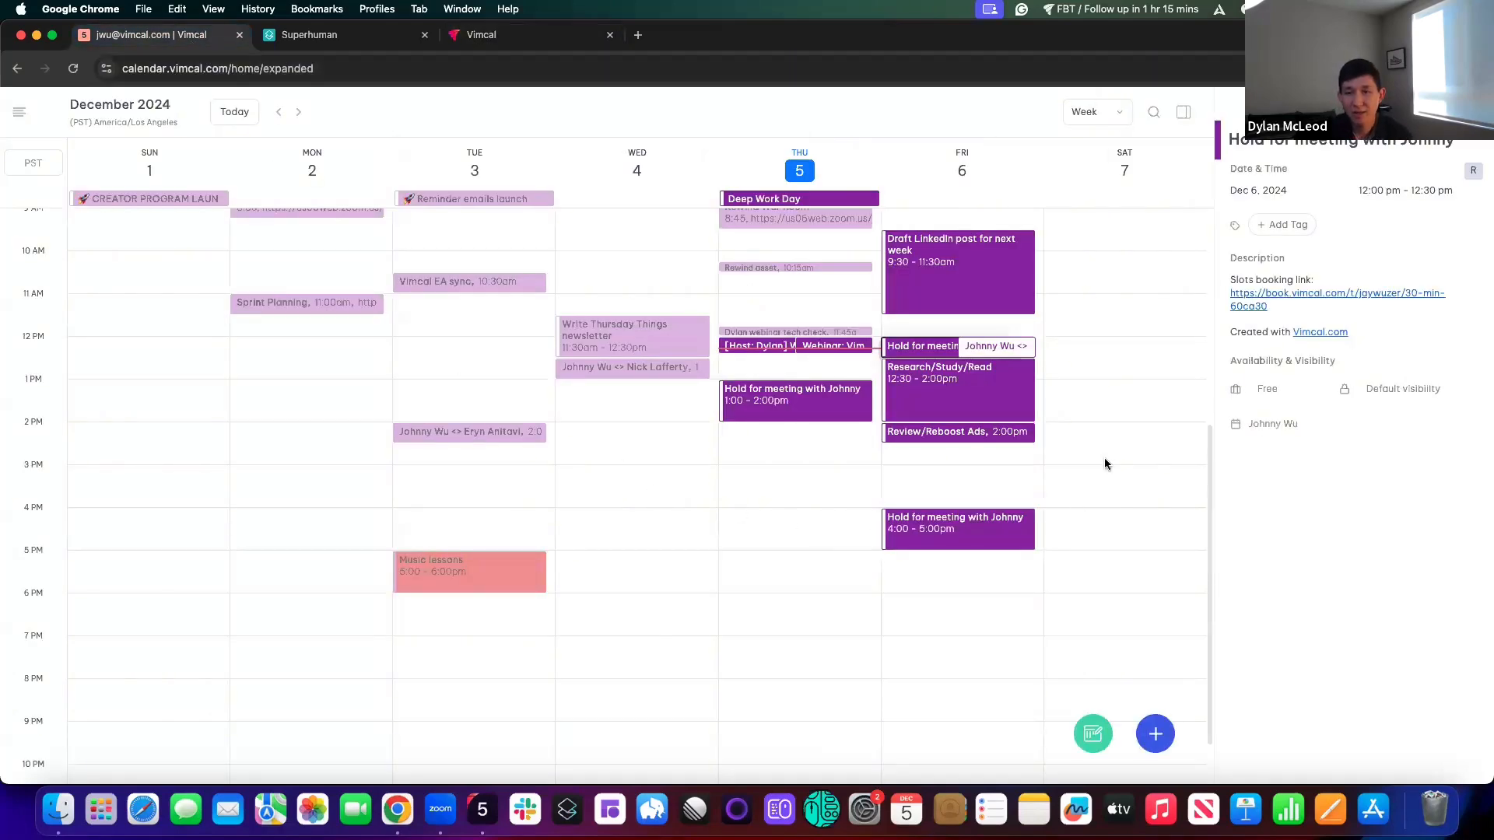
click(996, 347)
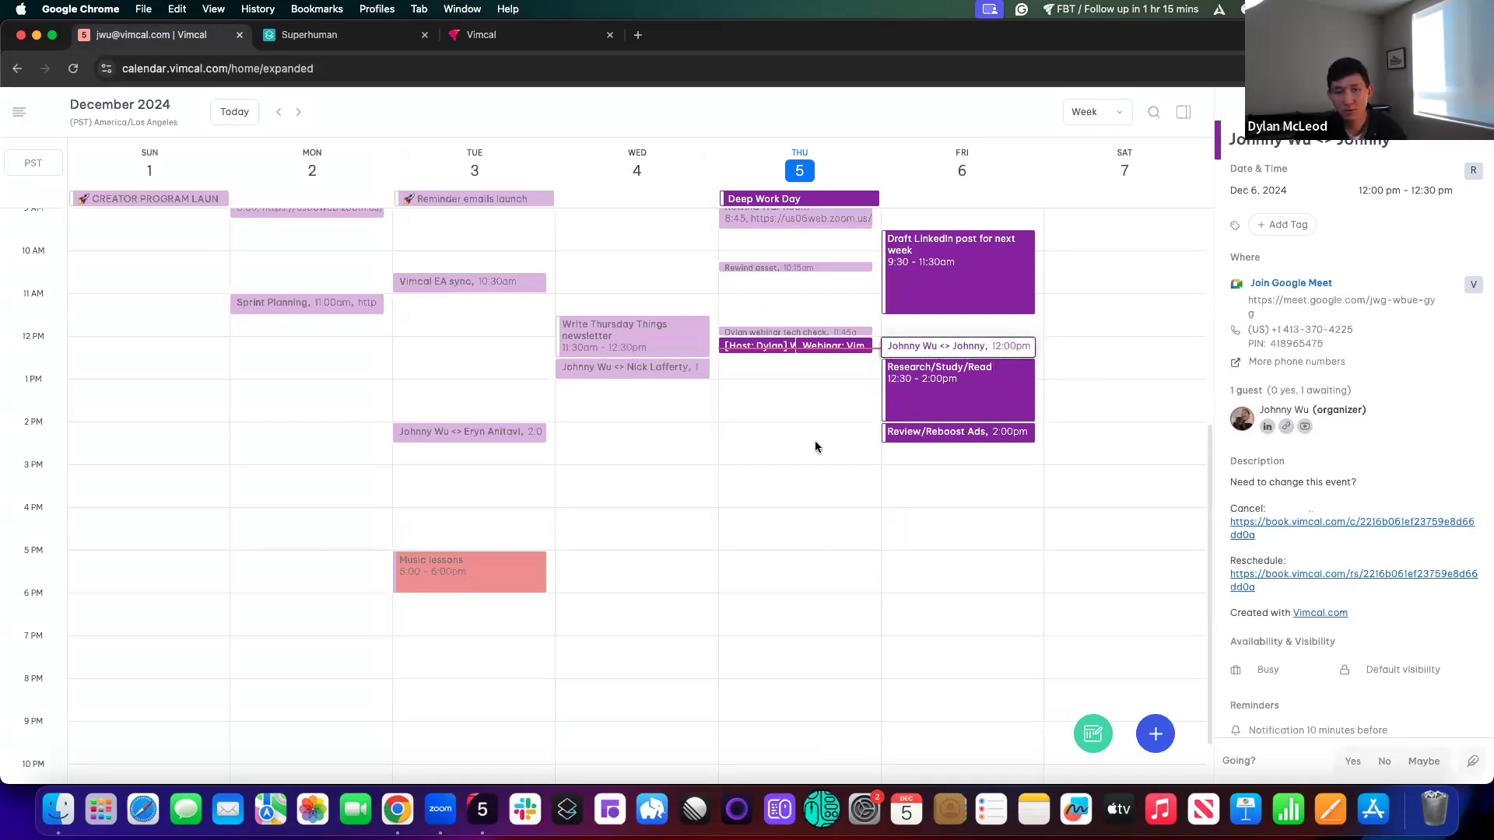
key(Escape)
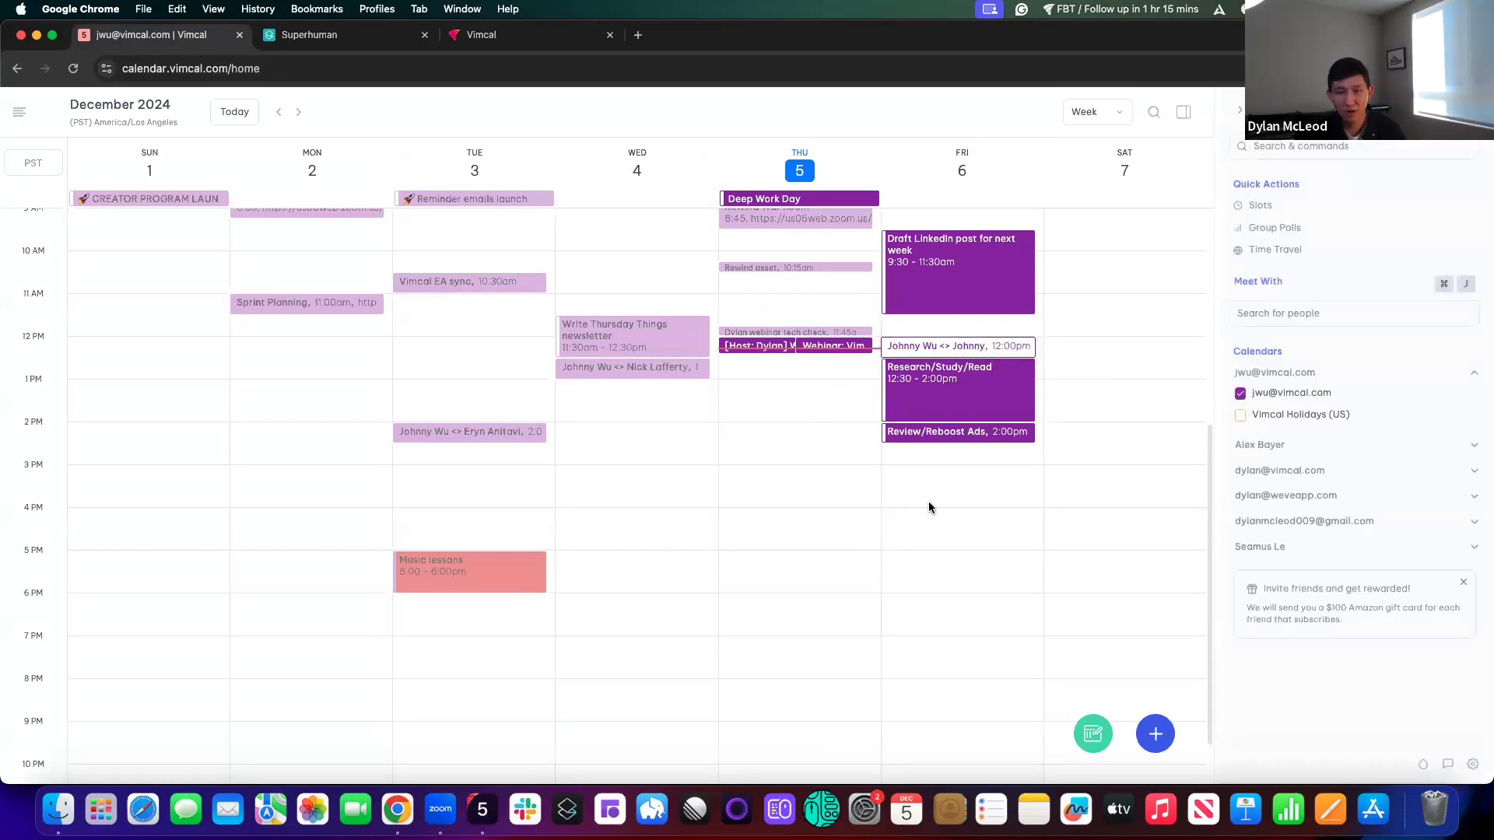
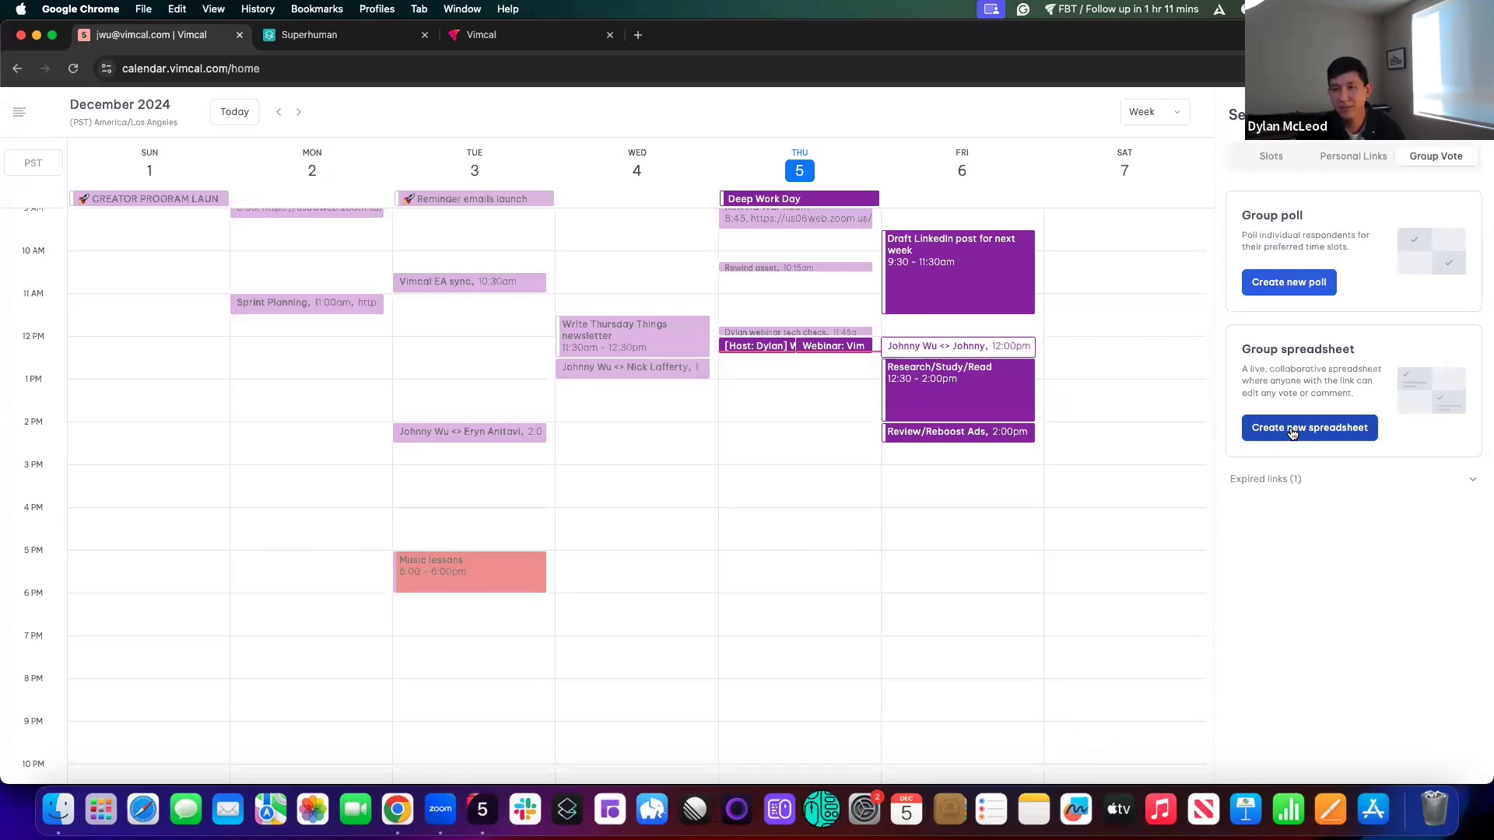
Start a new group spreadsheet titled "Strategy Mtg" with a duration of 45 minutes
click(1292, 429)
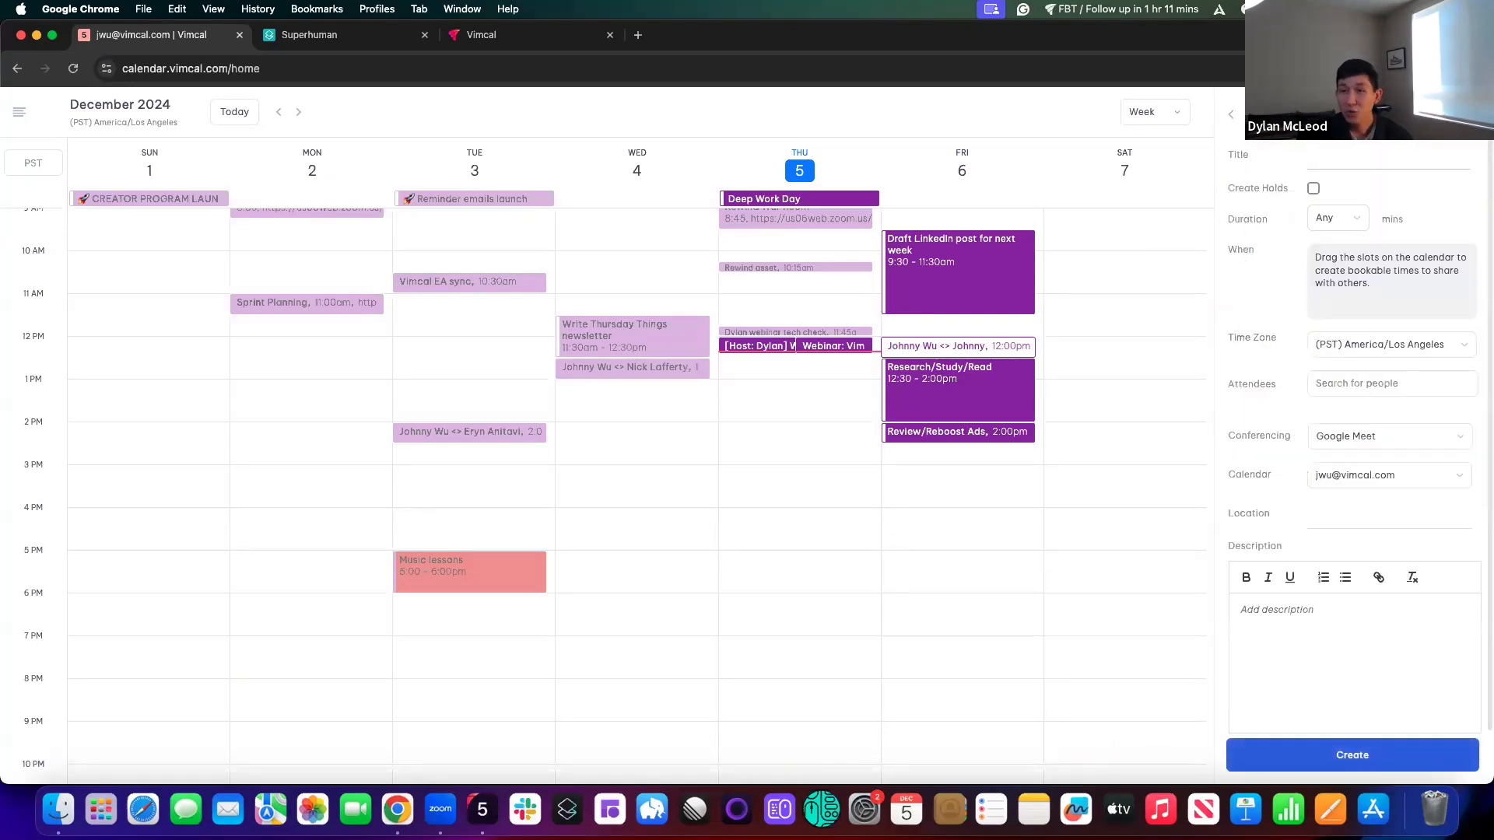
text(St)
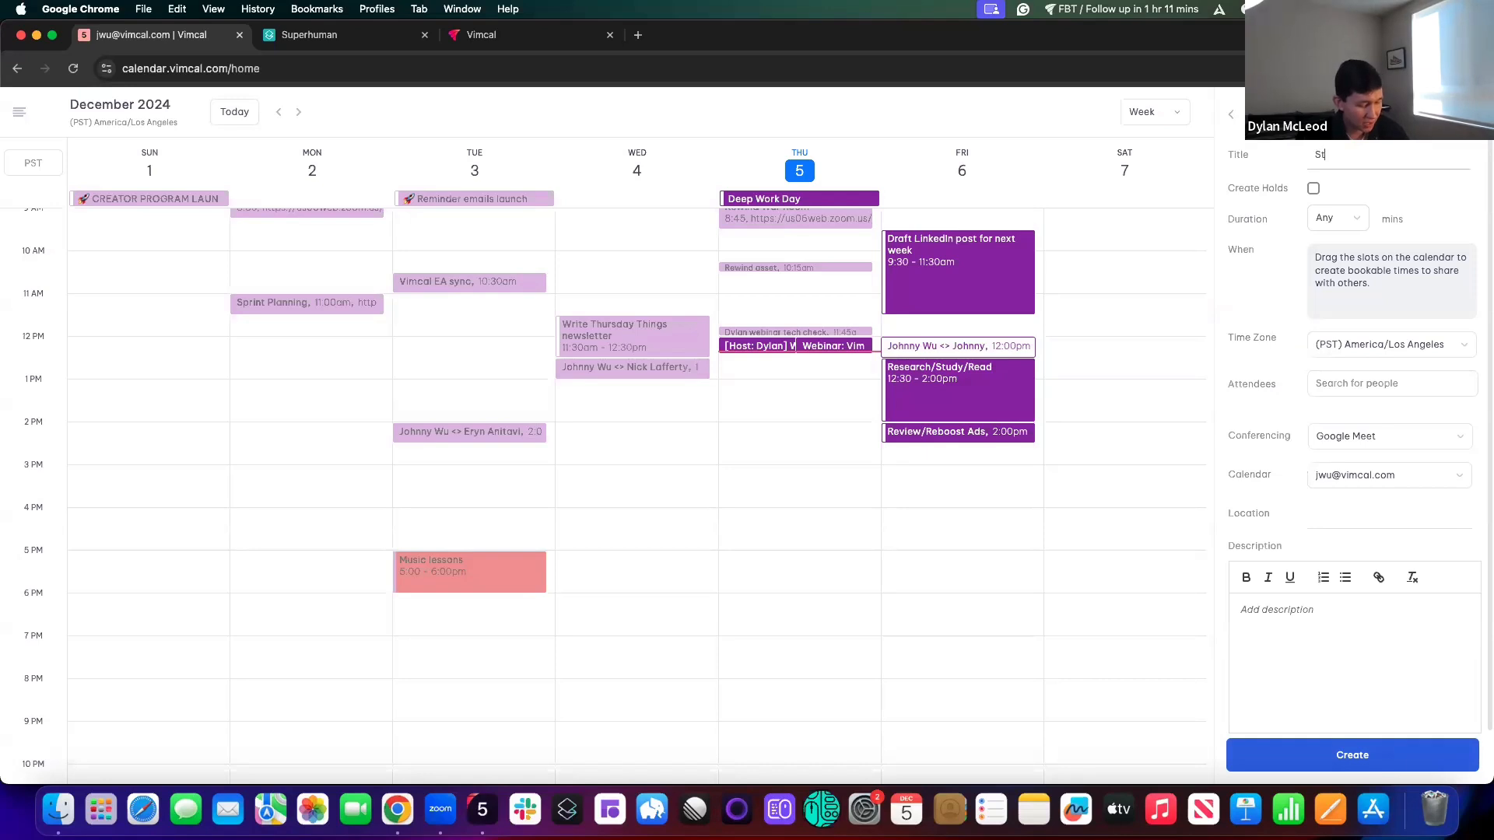
text(rategy Mtg)
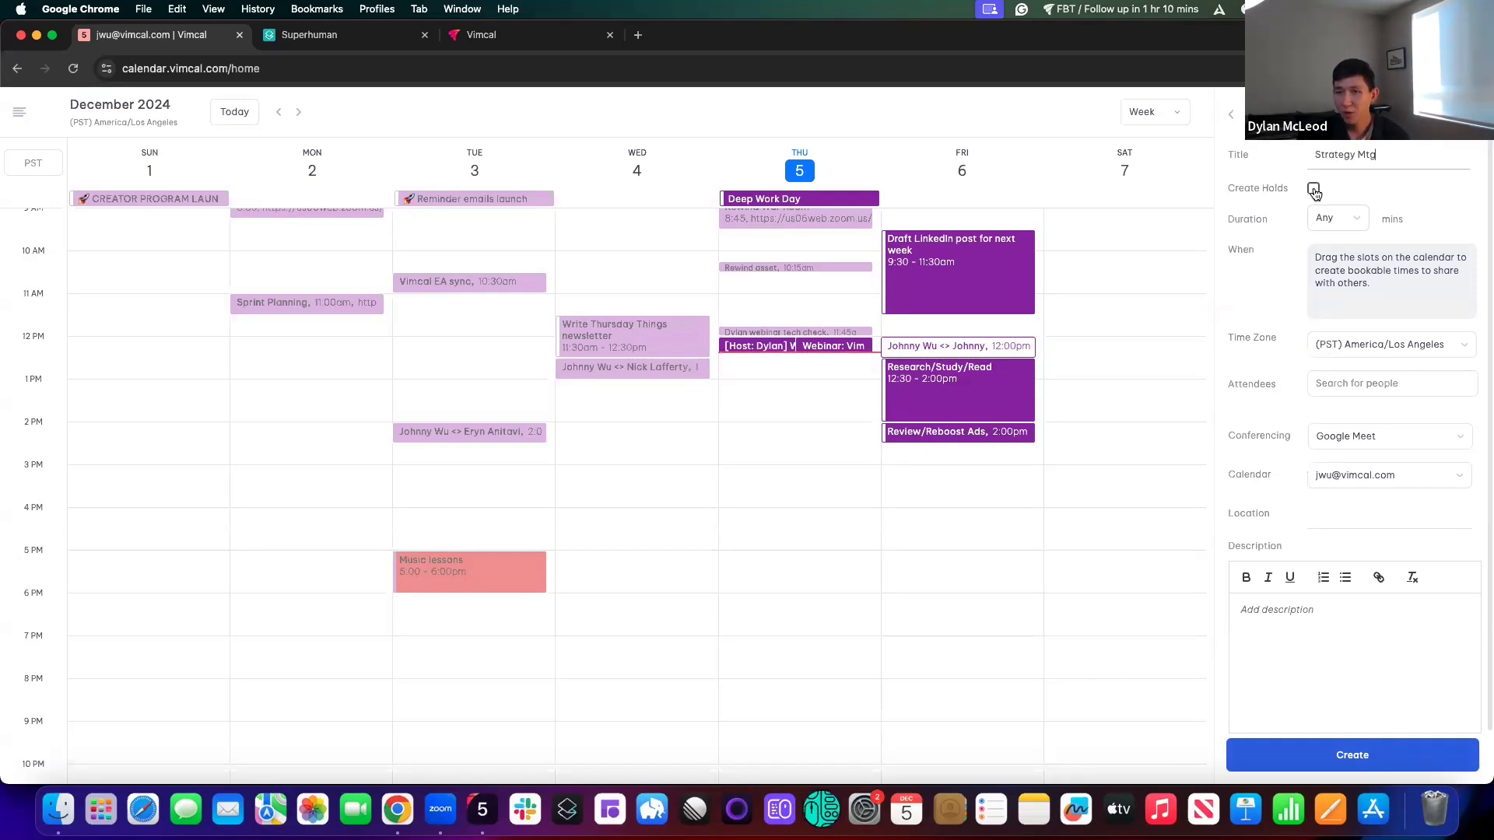
click(1330, 219)
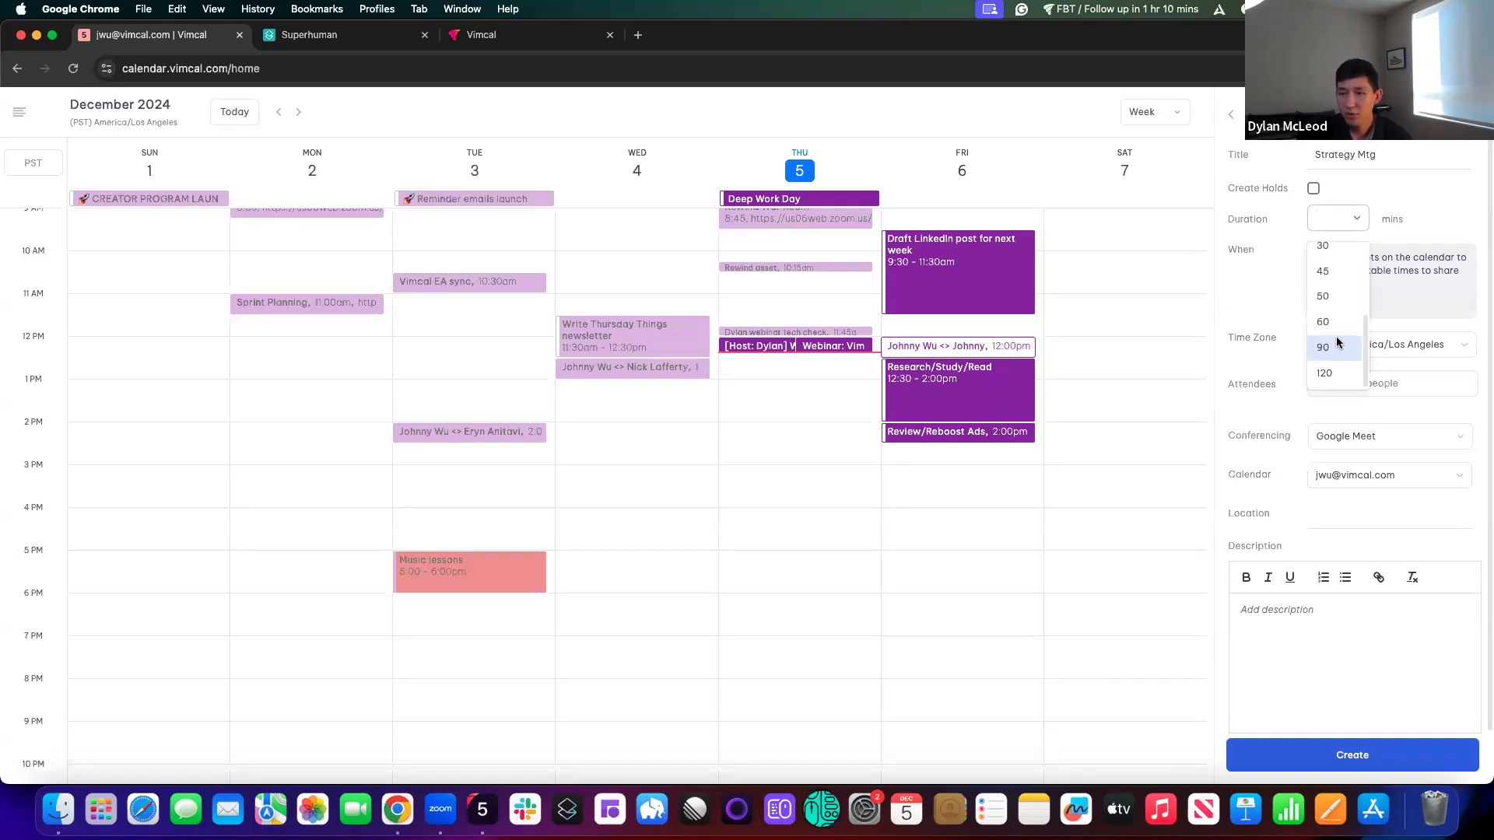
click(1331, 272)
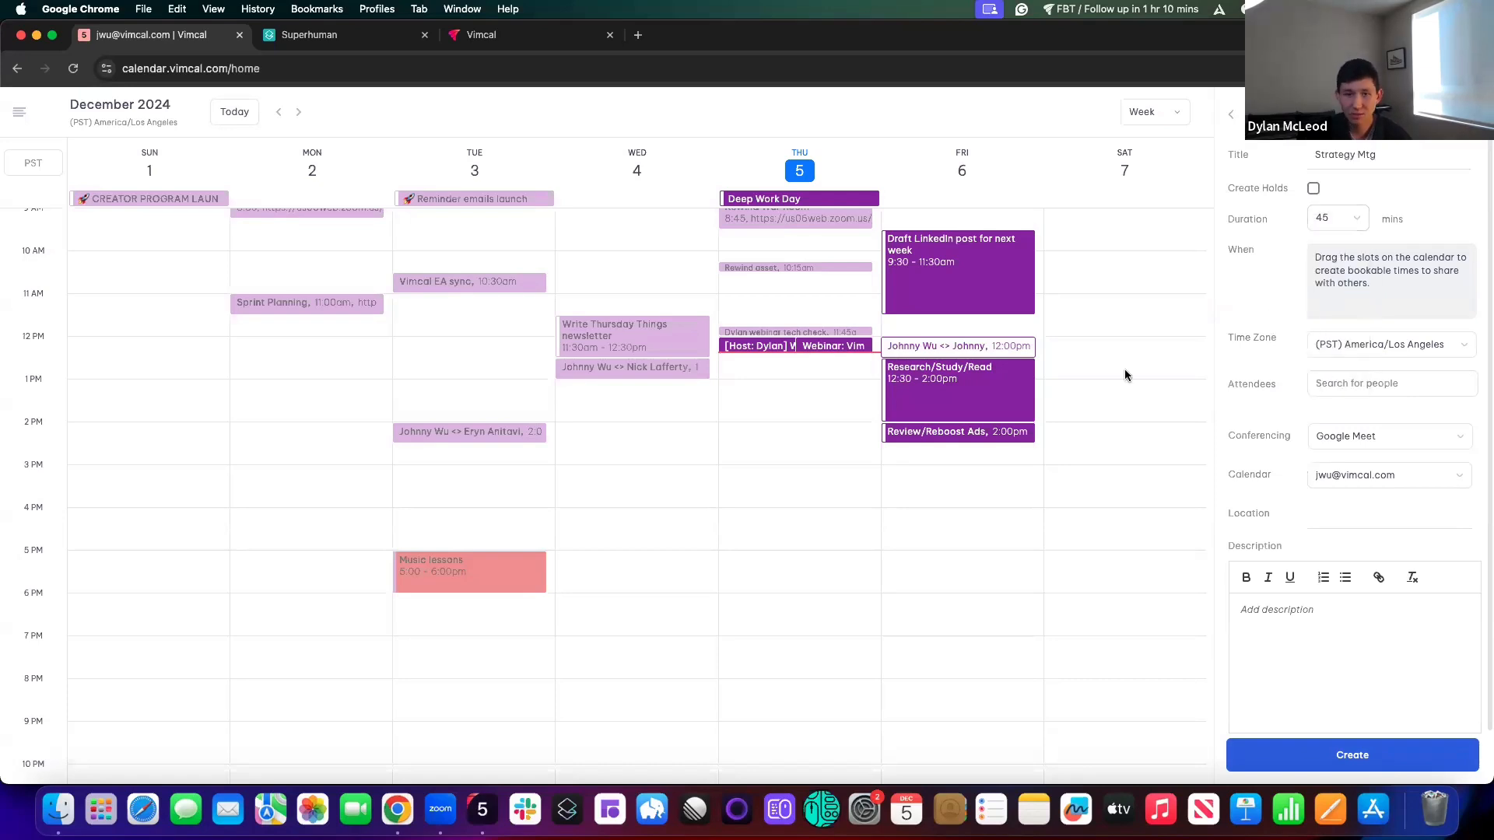
Add 45-minute slots on December 5 at 1:00 PM, December 6 at 3:00 PM, December 9 at 12:00 PM, and December 10 at 11:15 AM and 1:00 PM
click(829, 392)
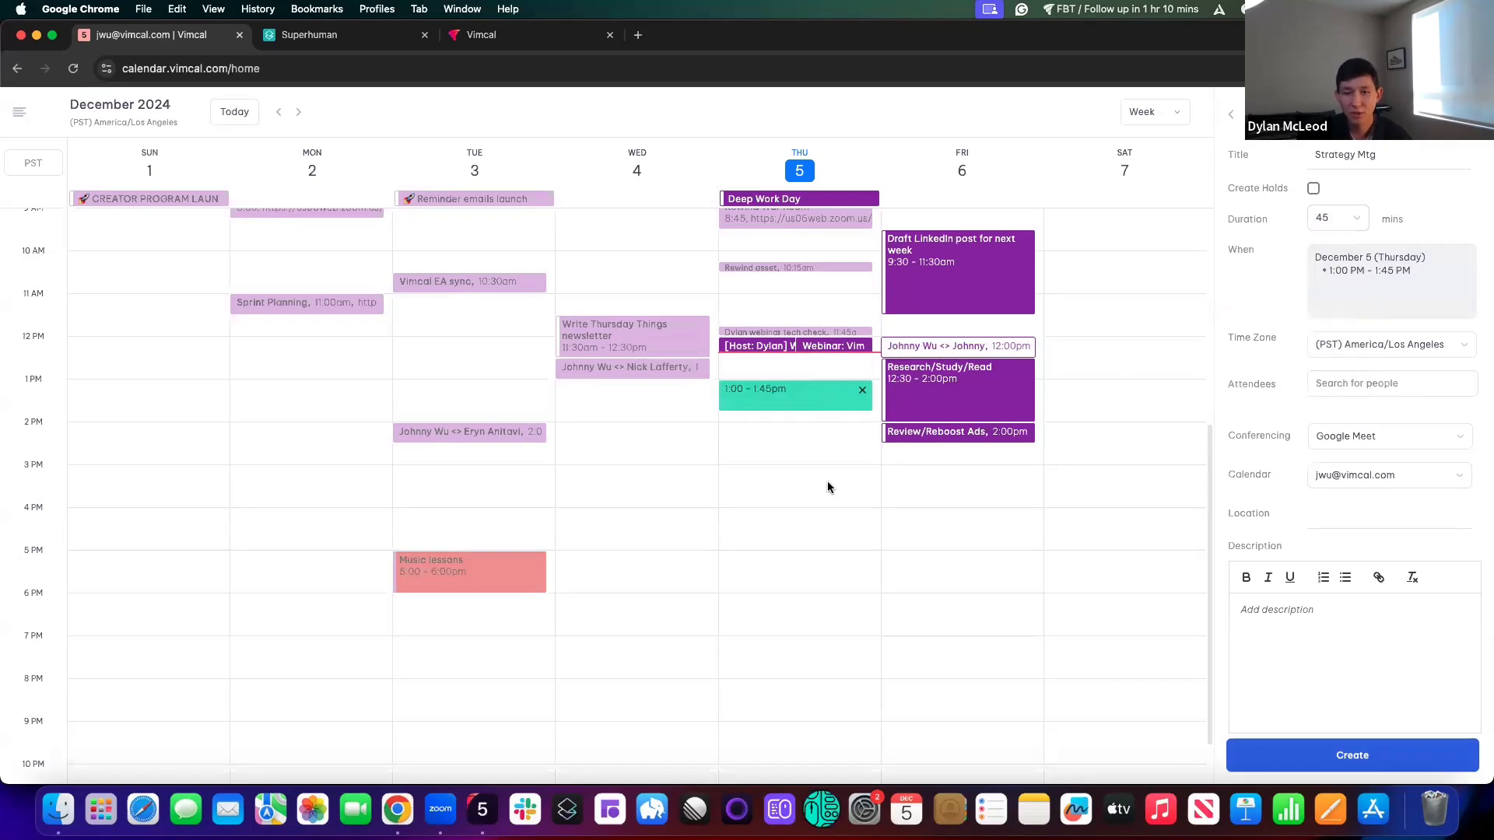
click(938, 478)
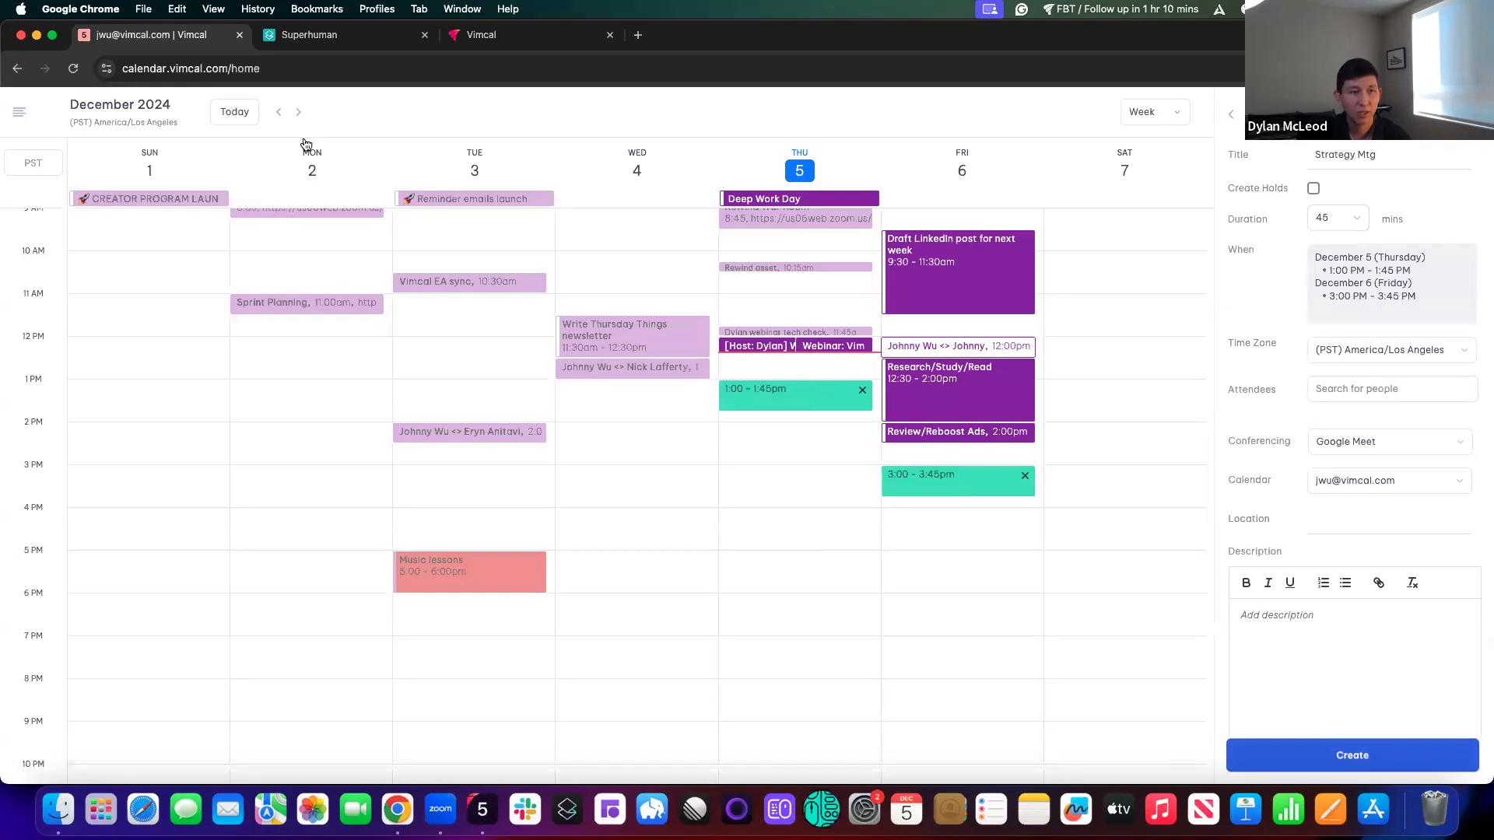
click(300, 113)
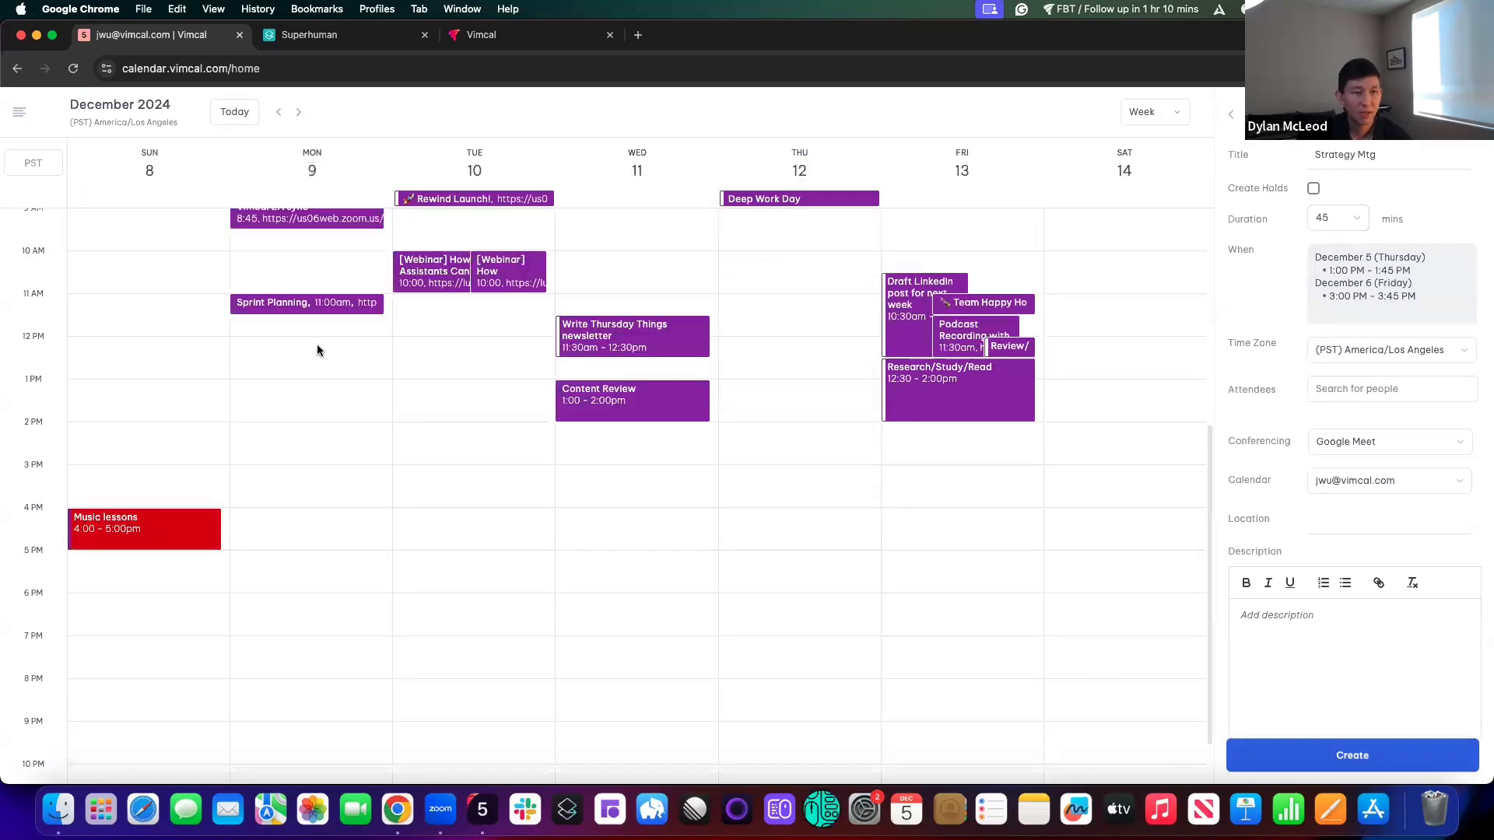
click(316, 344)
click(477, 314)
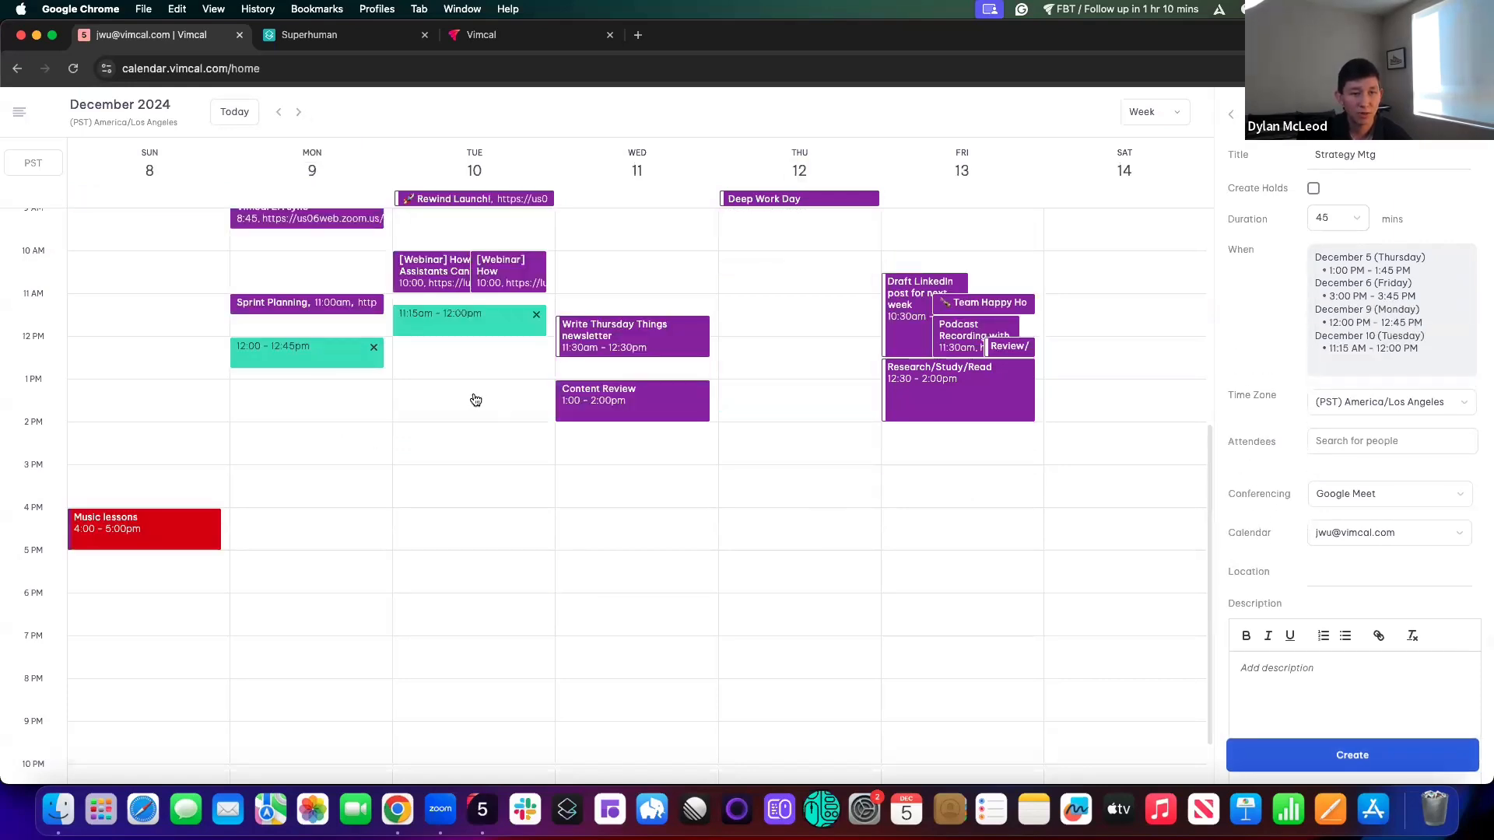
click(476, 400)
click(249, 114)
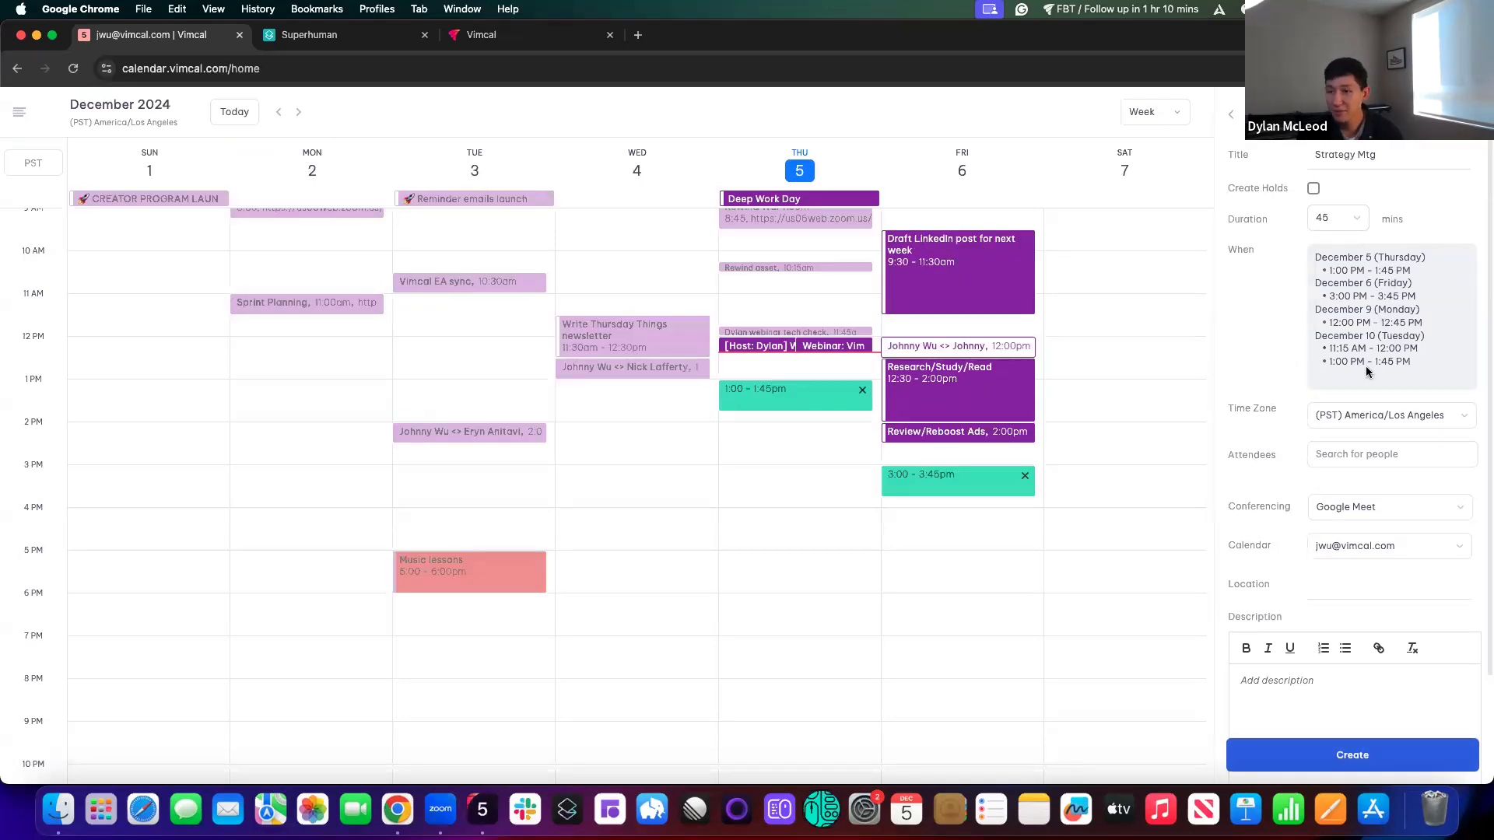
Search for three colleagues by first name and add their Vimcal accounts as attendees of the group spreadsheet
click(1337, 456)
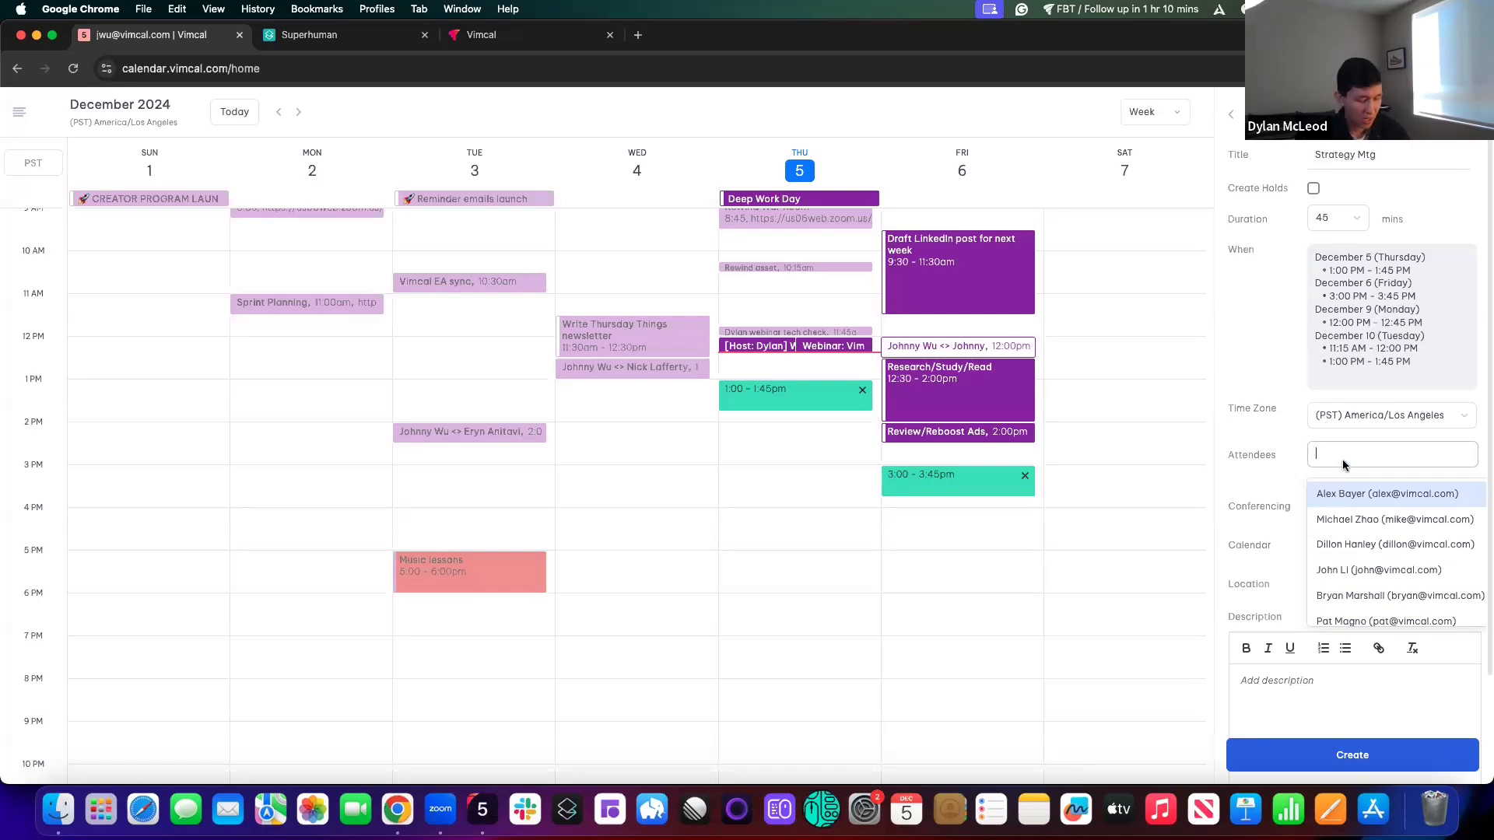
text(pat)
key(Return)
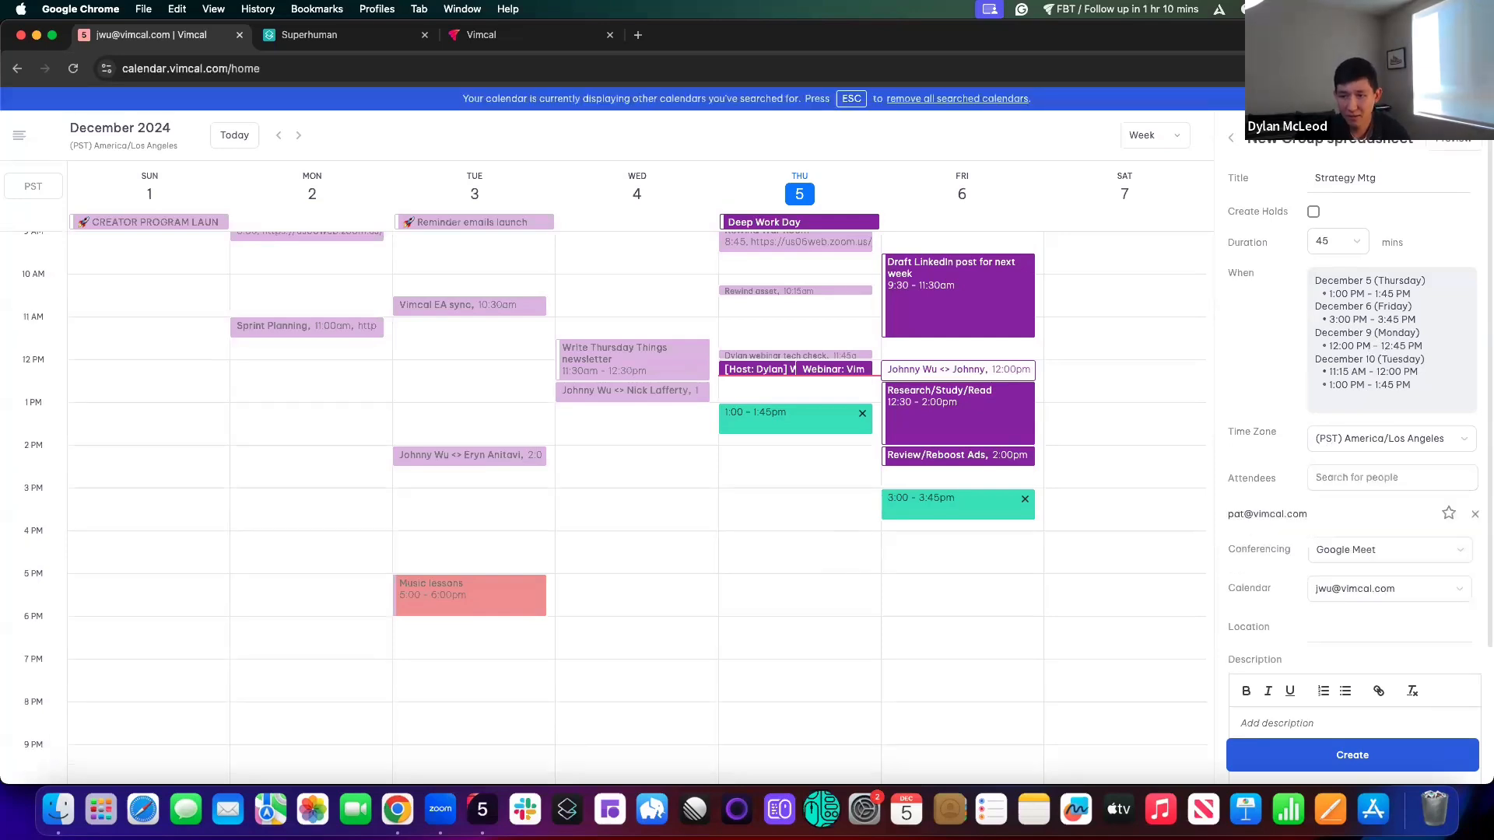
click(1339, 477)
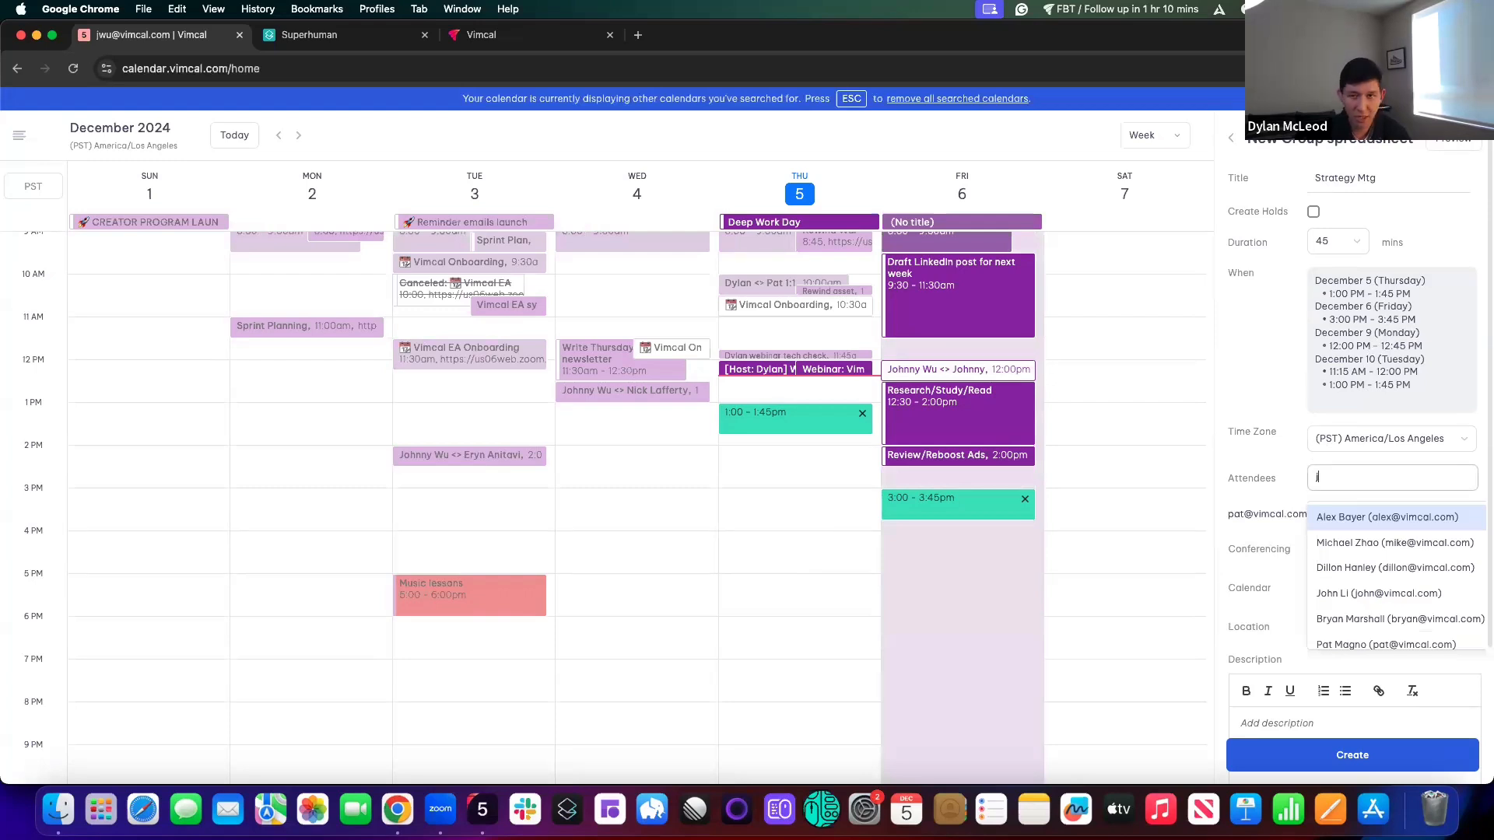
text(jan)
key(Return)
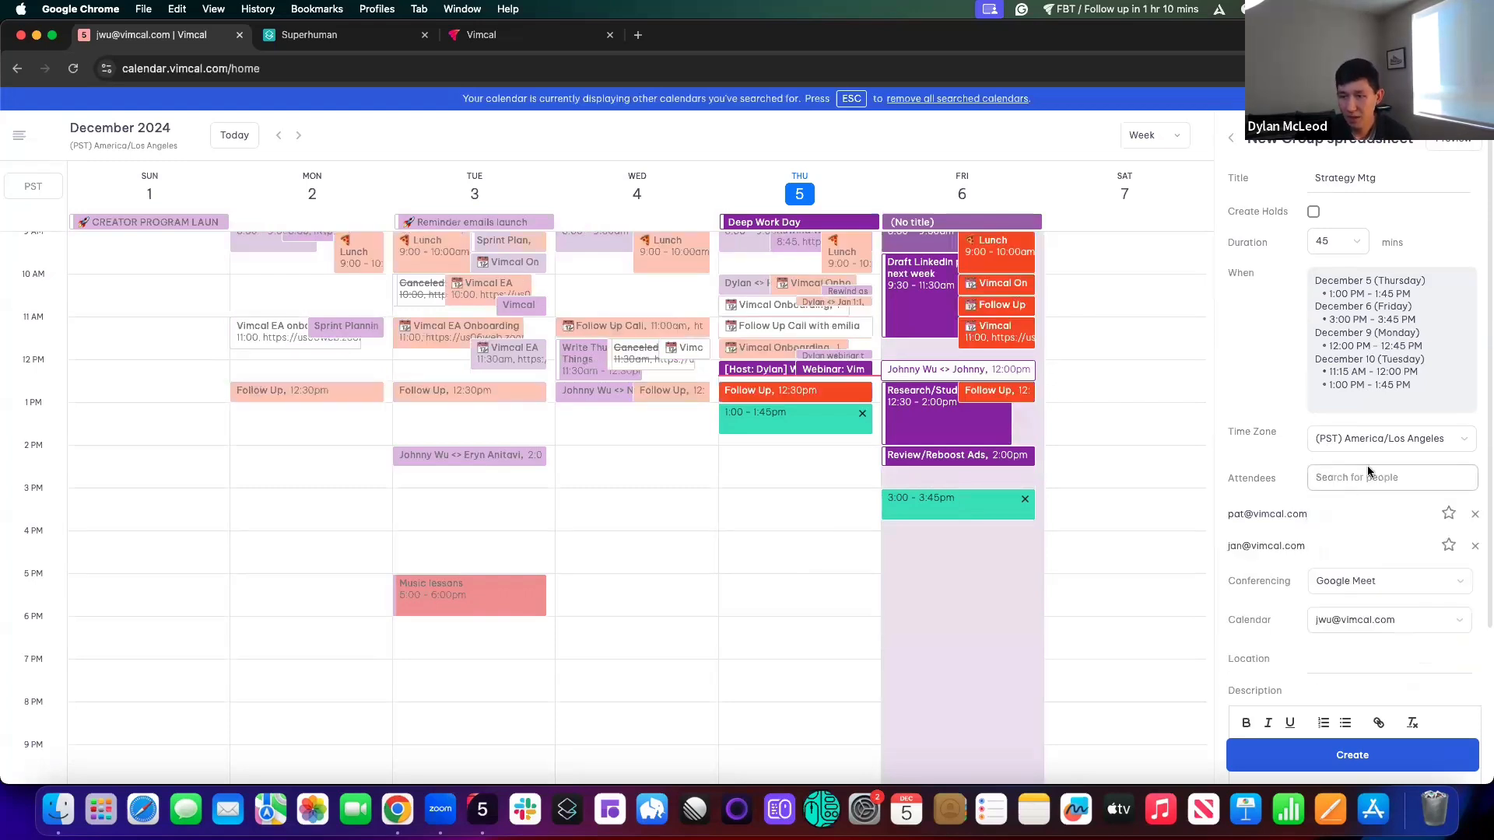
click(1368, 475)
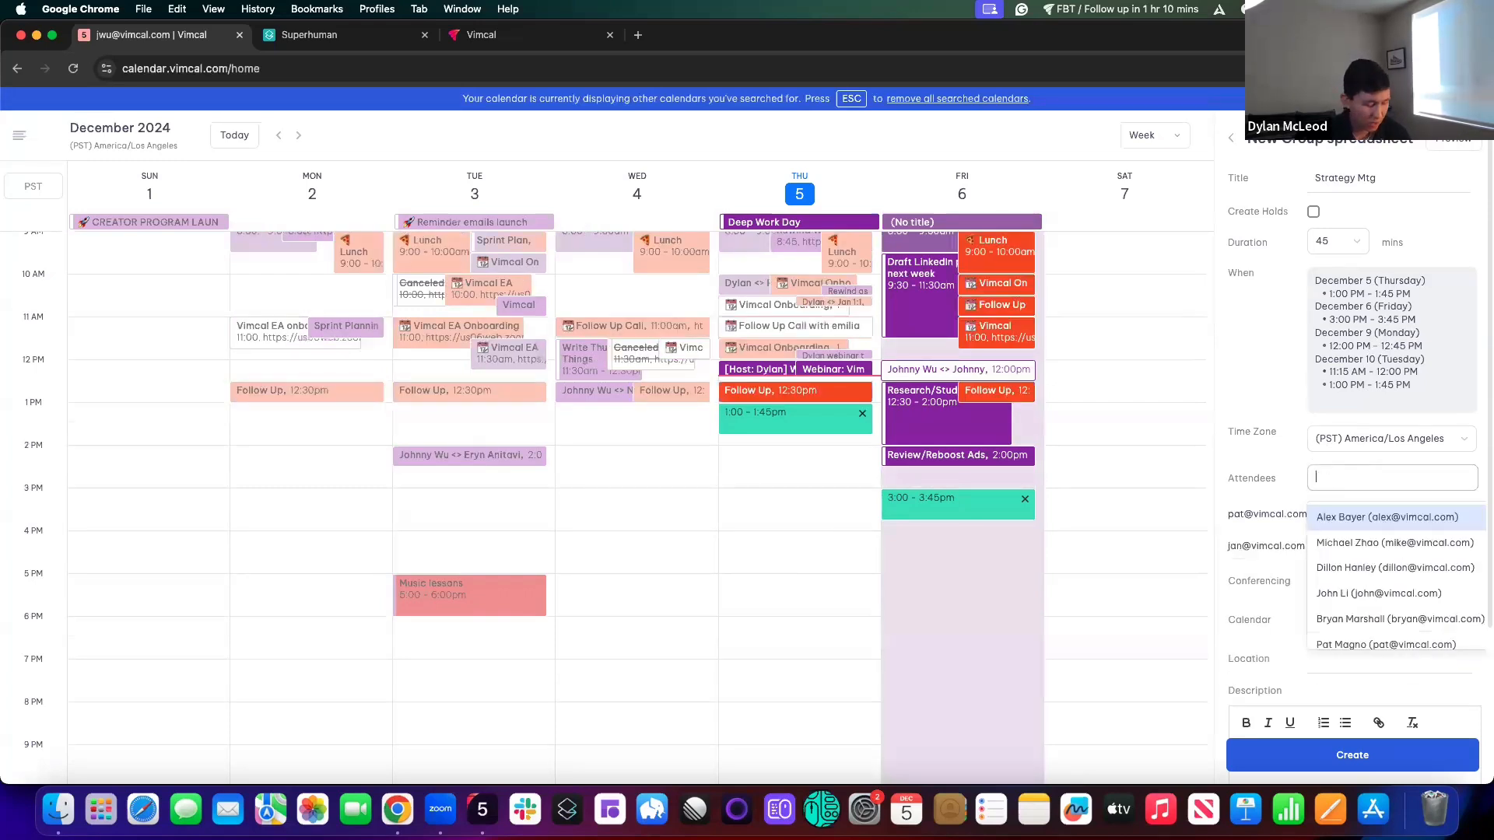
text(laraine)
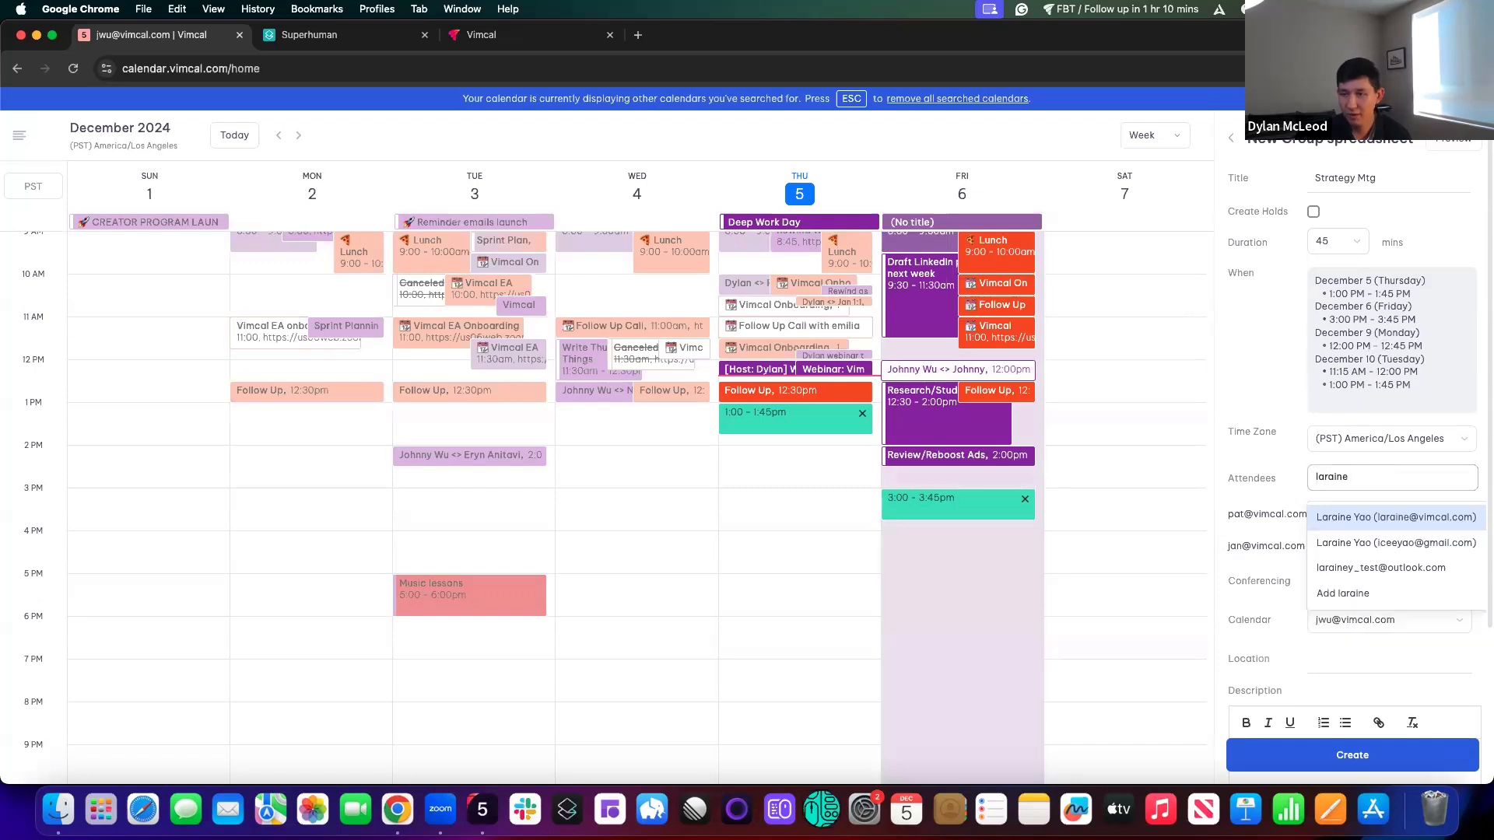
key(Return)
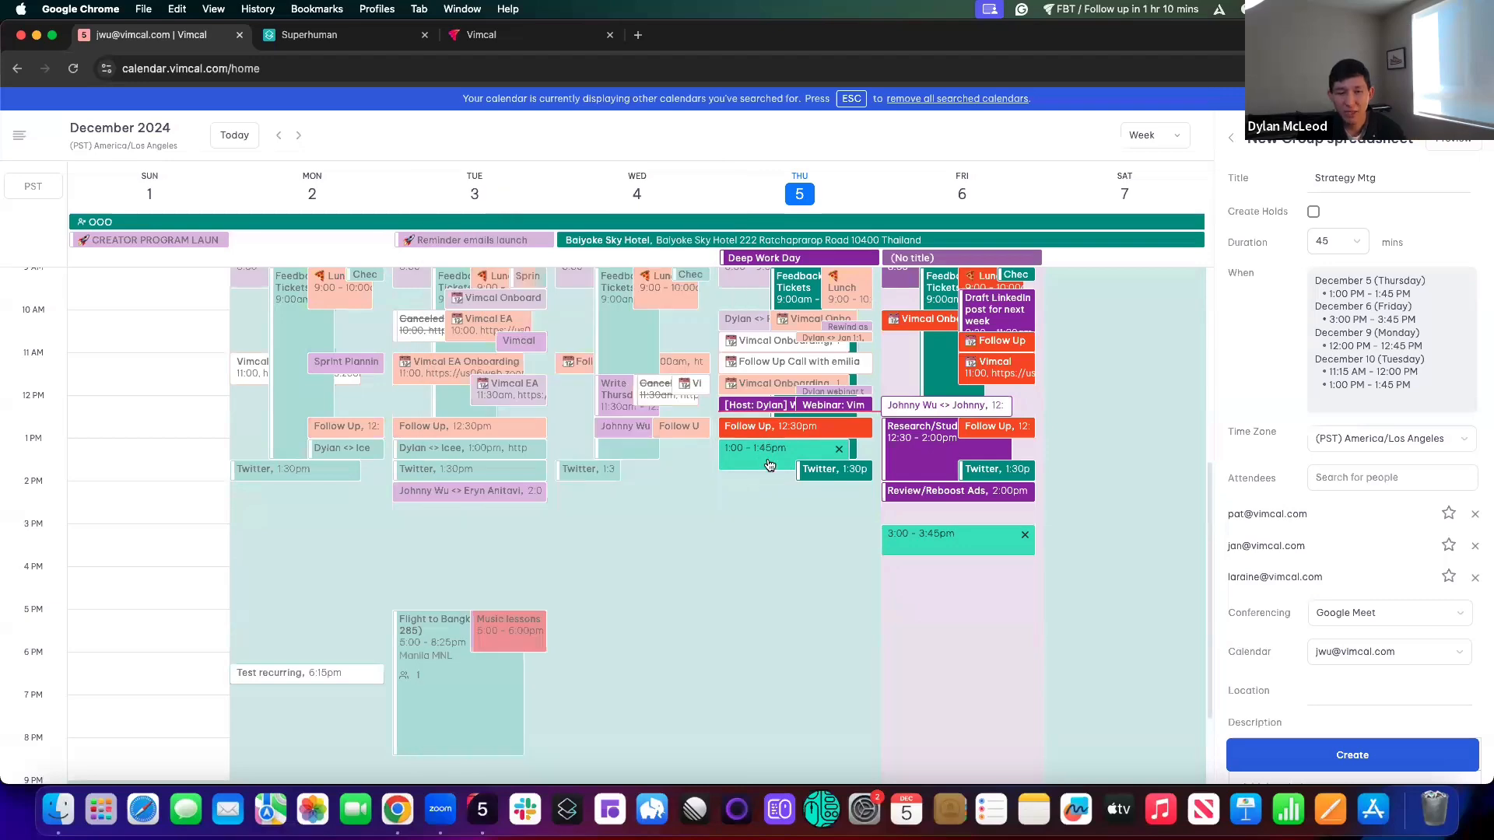
Move the Thursday, December 5 slot to 2:00–2:45 PM and star the first attendee in the list
drag(770, 465, 771, 512)
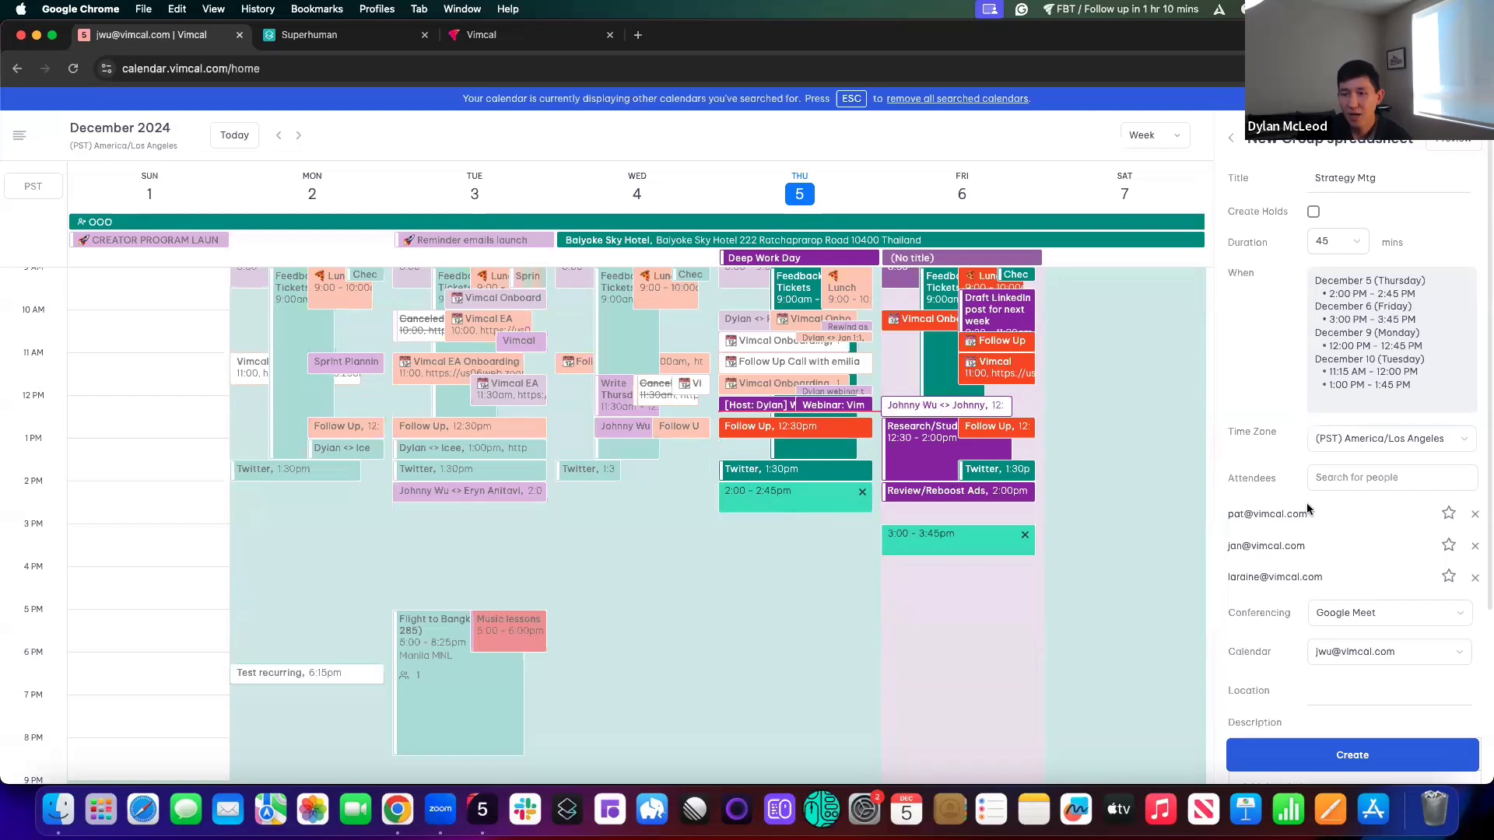
click(1448, 517)
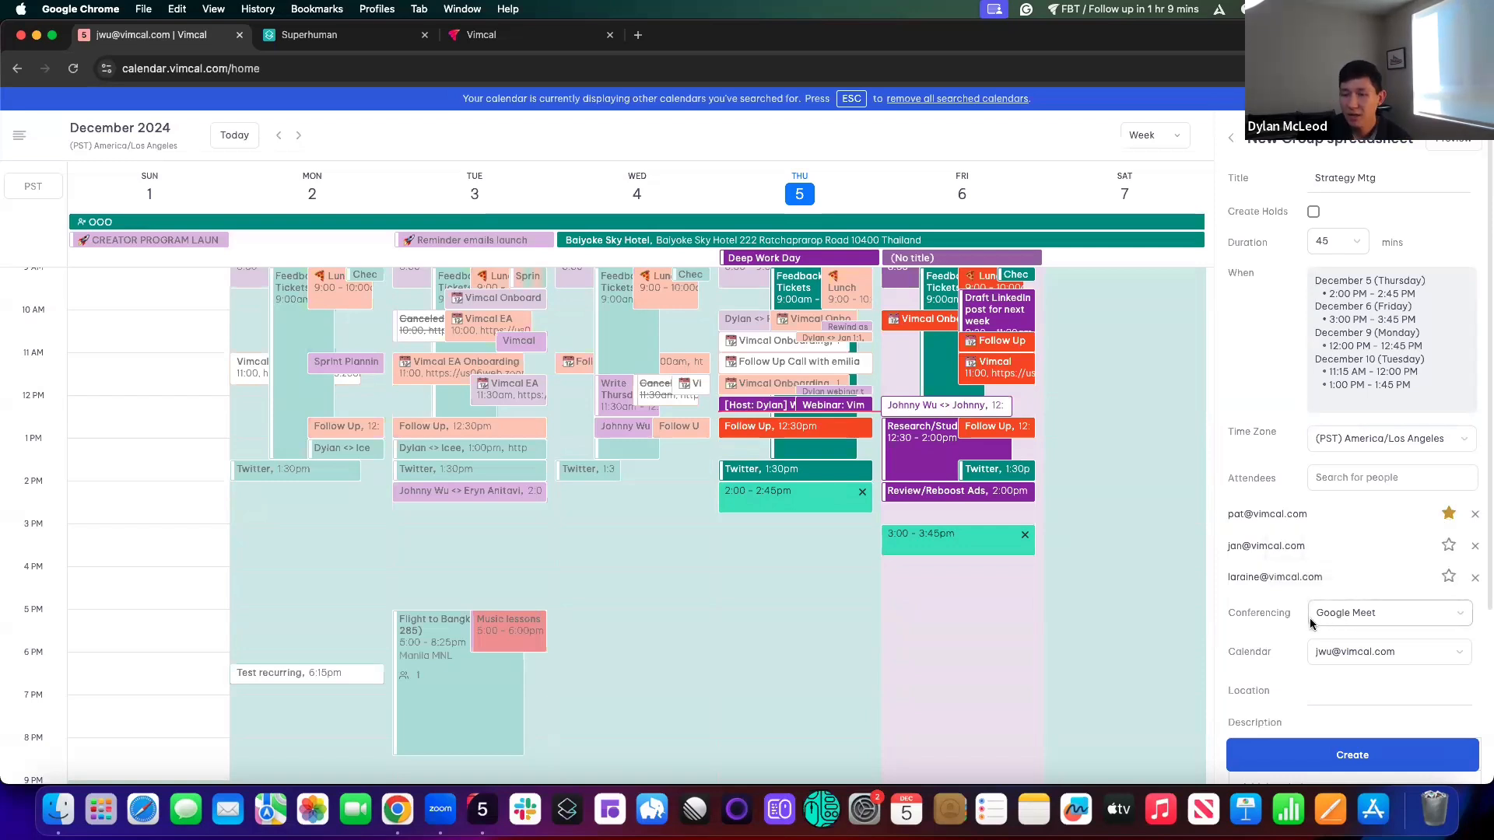
scroll(1310, 591, down, 3)
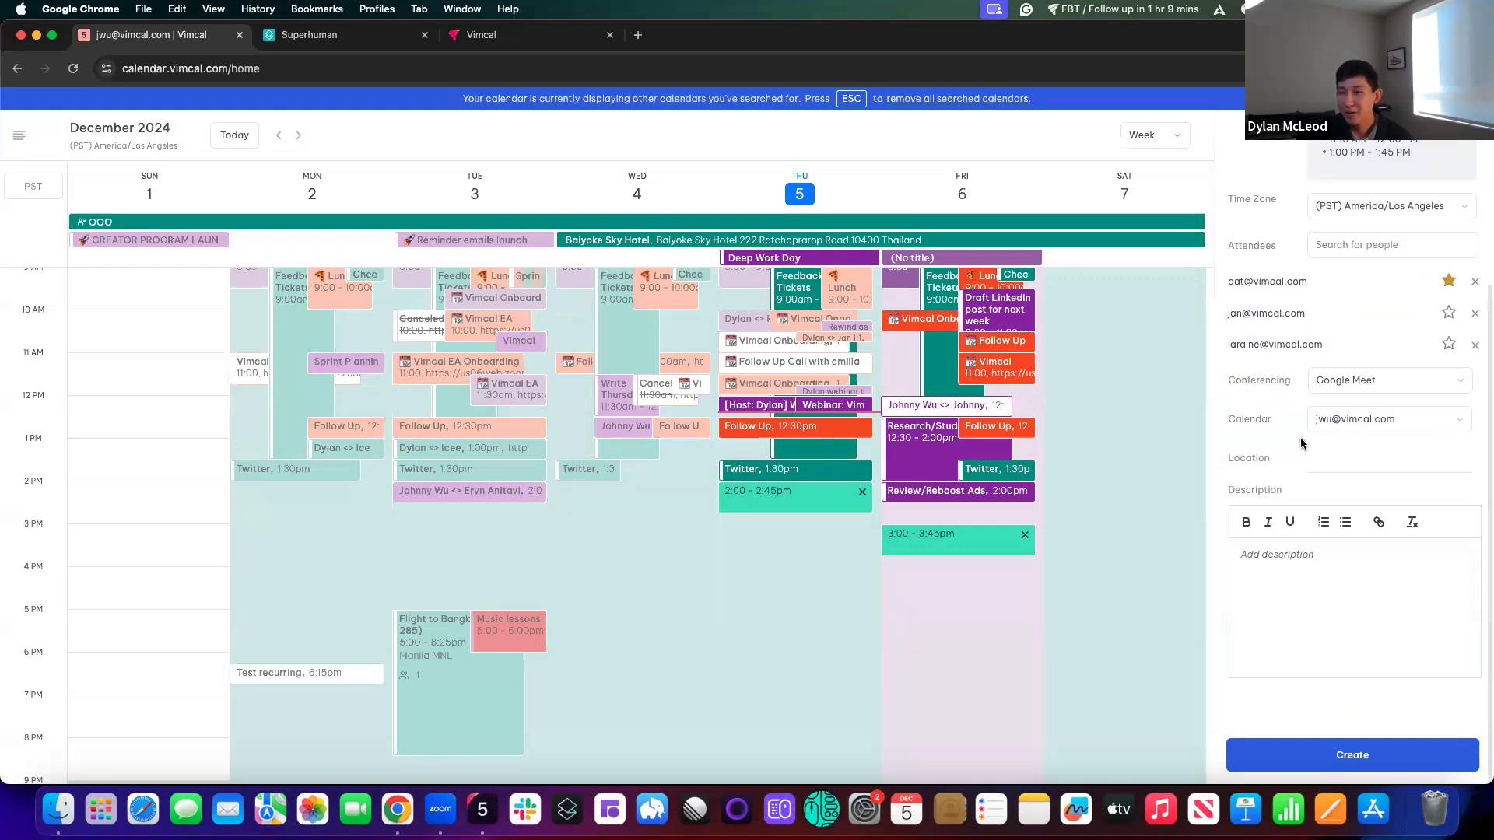
scroll(1304, 439, up, 3)
scroll(1360, 268, up, 2)
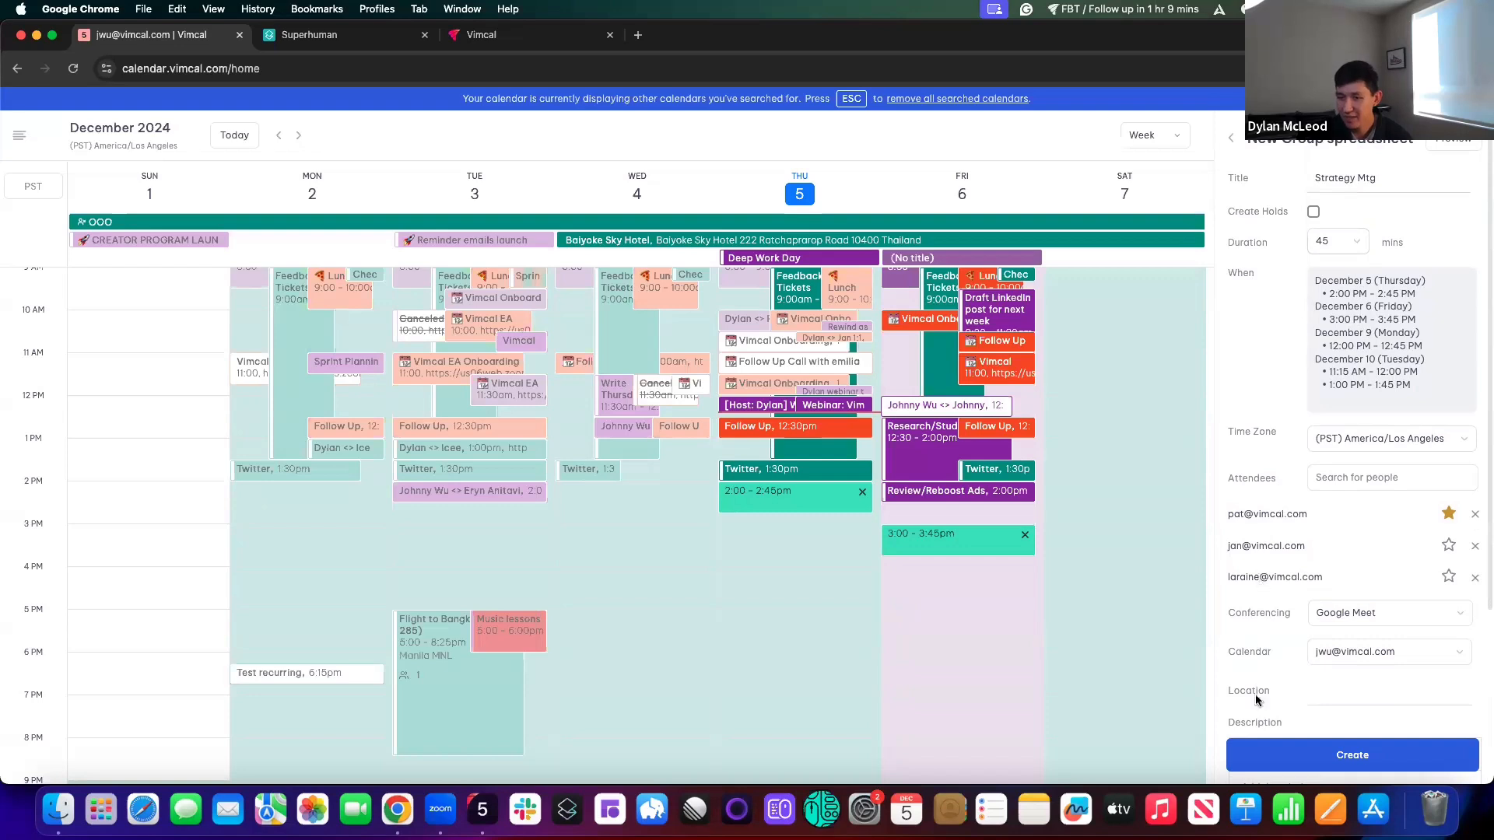
Create the Strategy Mtg group spreadsheet and copy its share link
click(1262, 758)
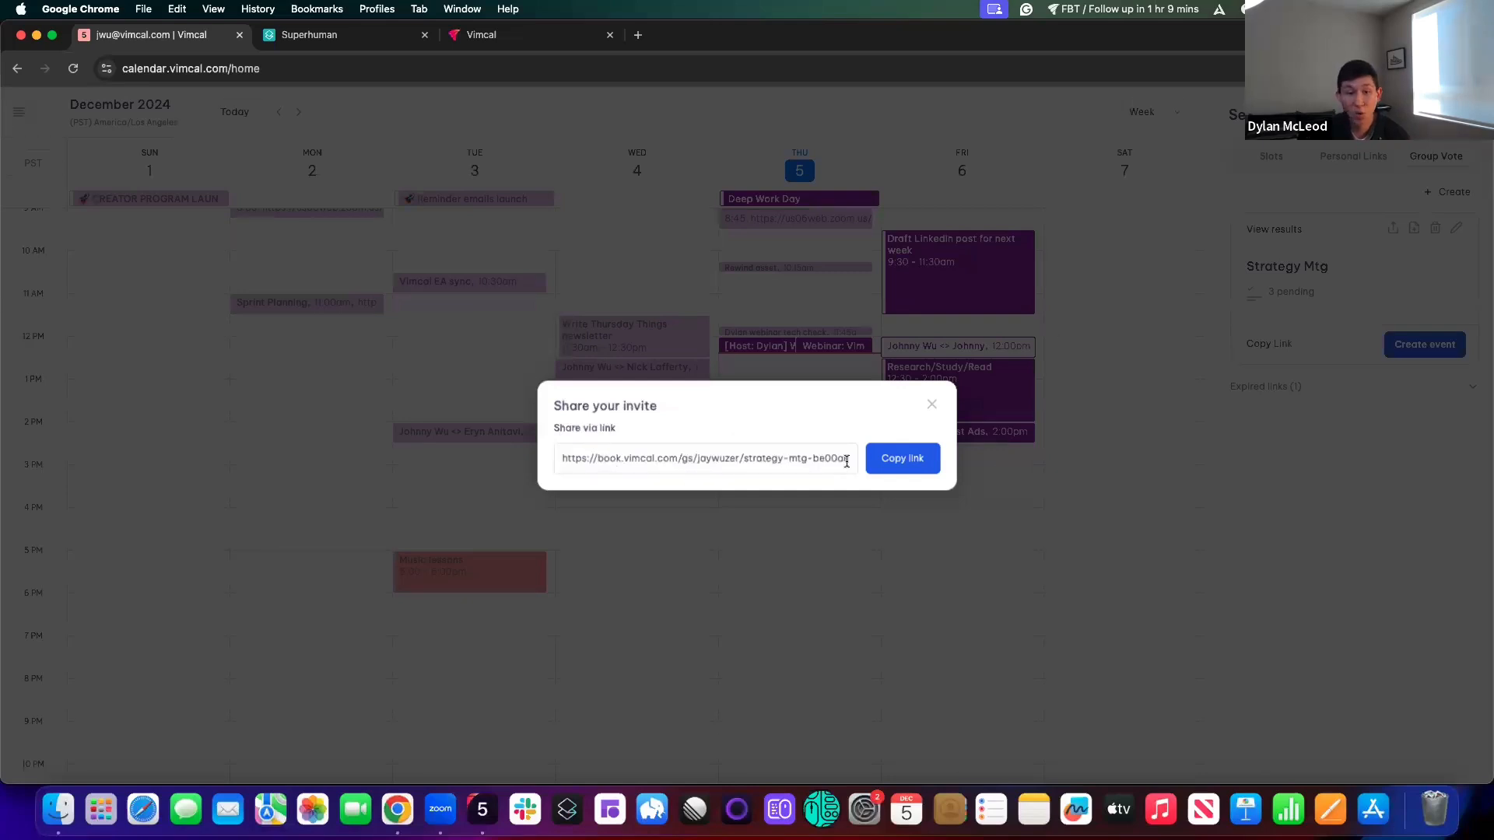
click(895, 461)
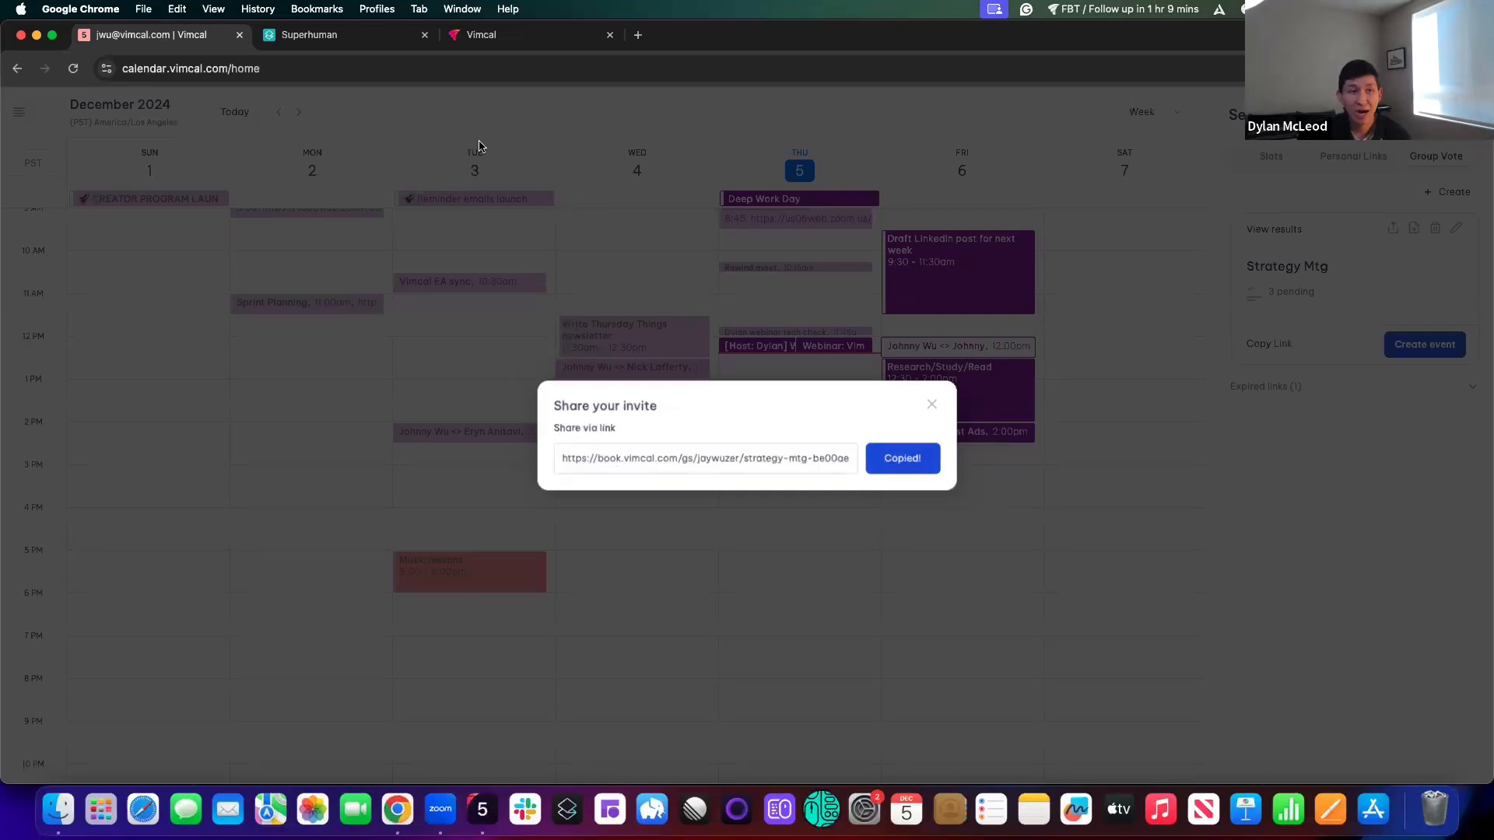
Switch to the Superhuman draft and replace the entire message body with the copied group spreadsheet link
click(351, 34)
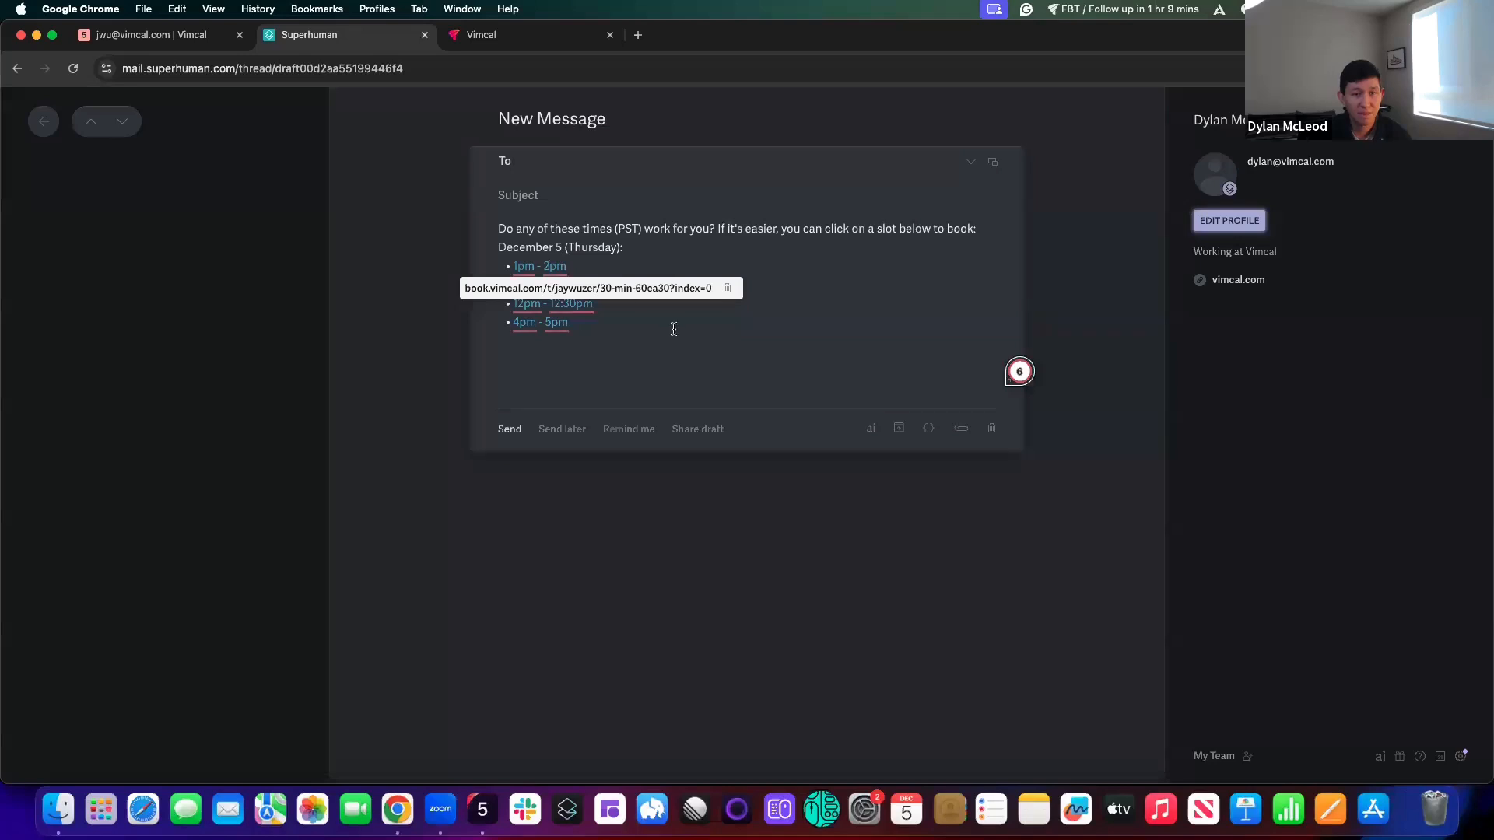
key(super+a)
key(super+v)
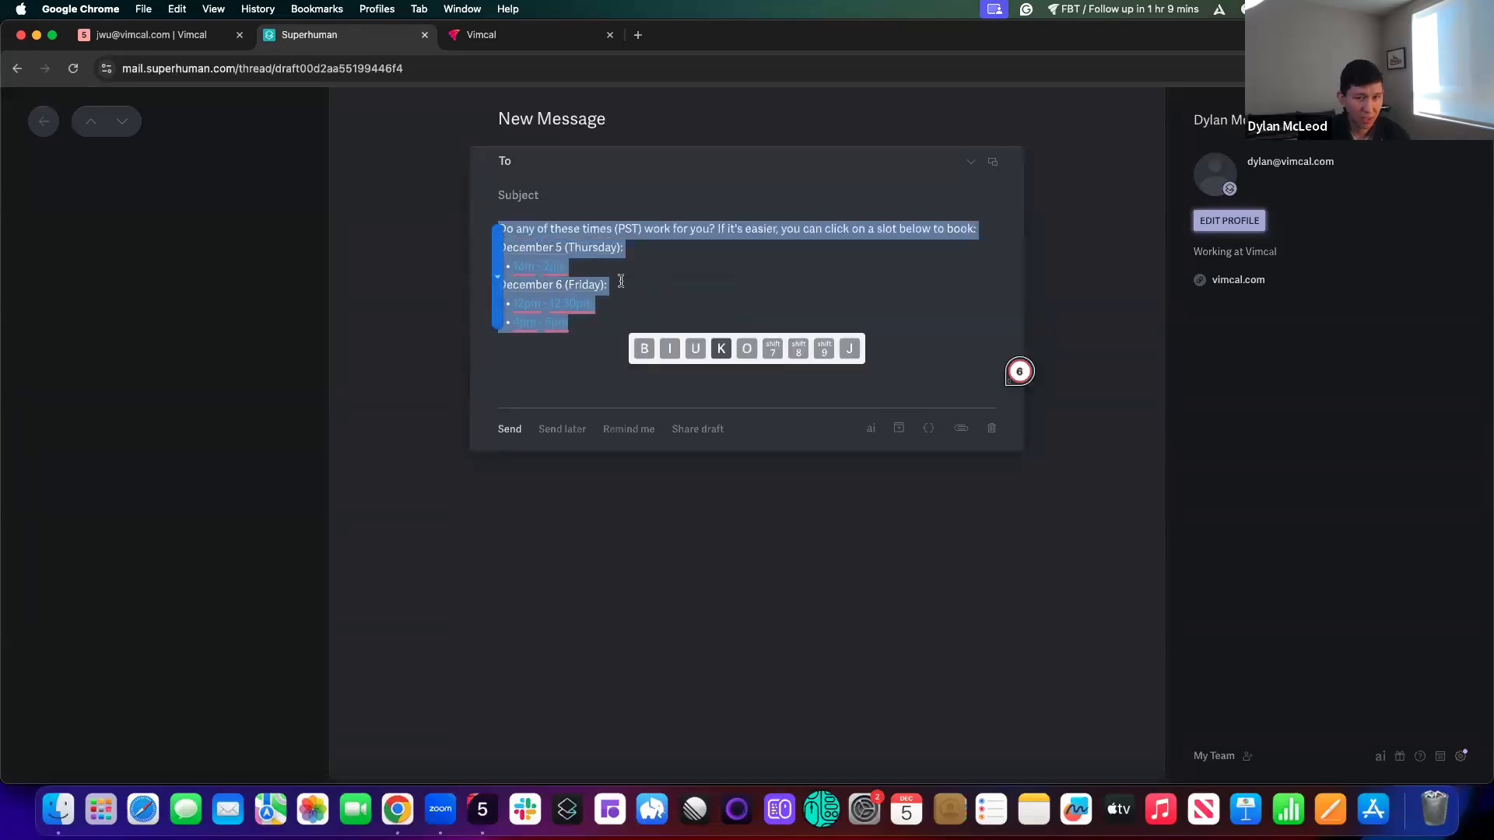
key(super+a)
key(BackSpace)
key(super+v)
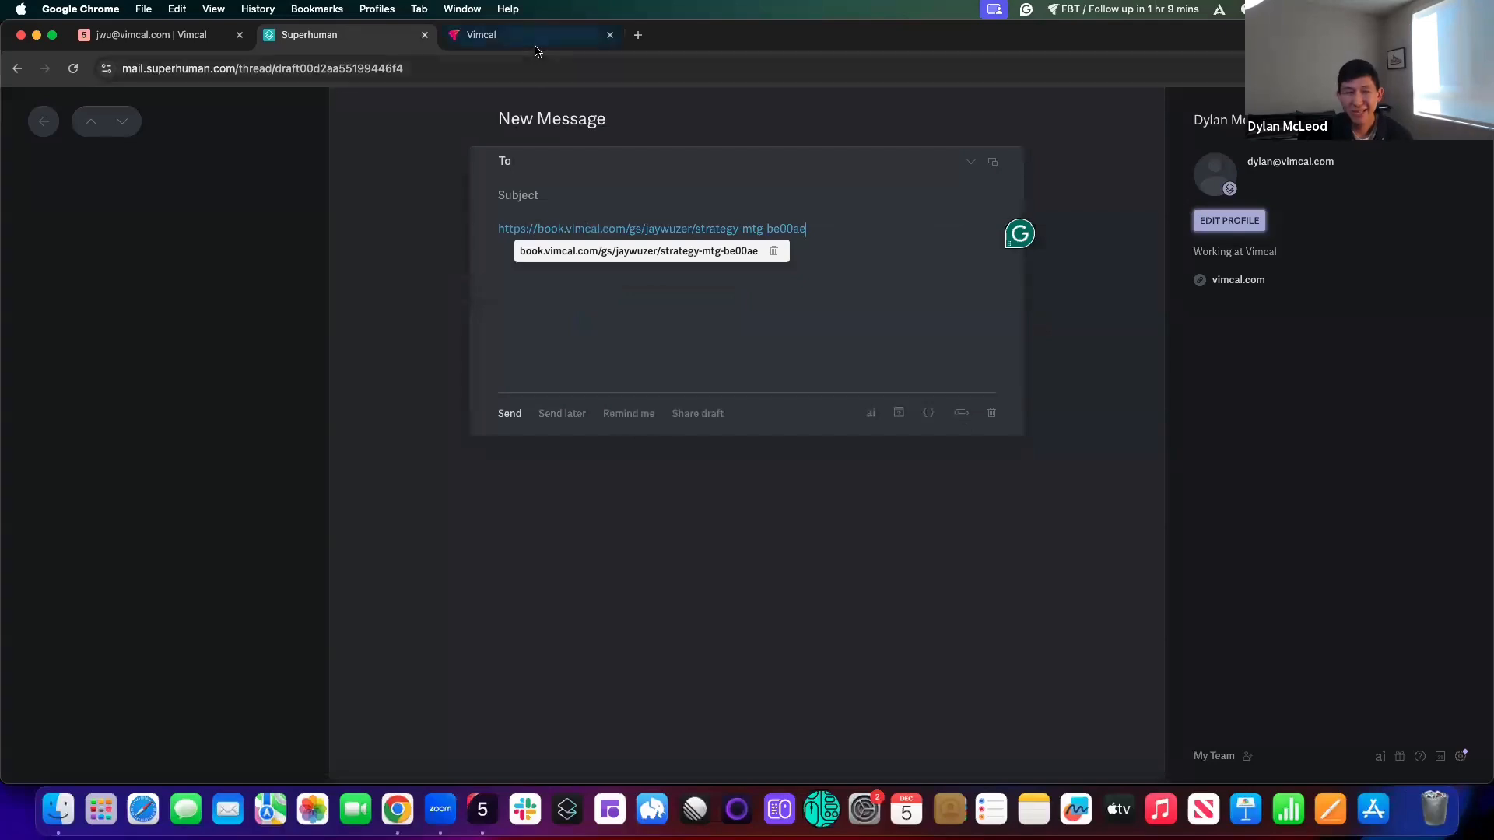
Open the copied Strategy Mtg link in a new browser tab and look over the proposed slots
click(638, 36)
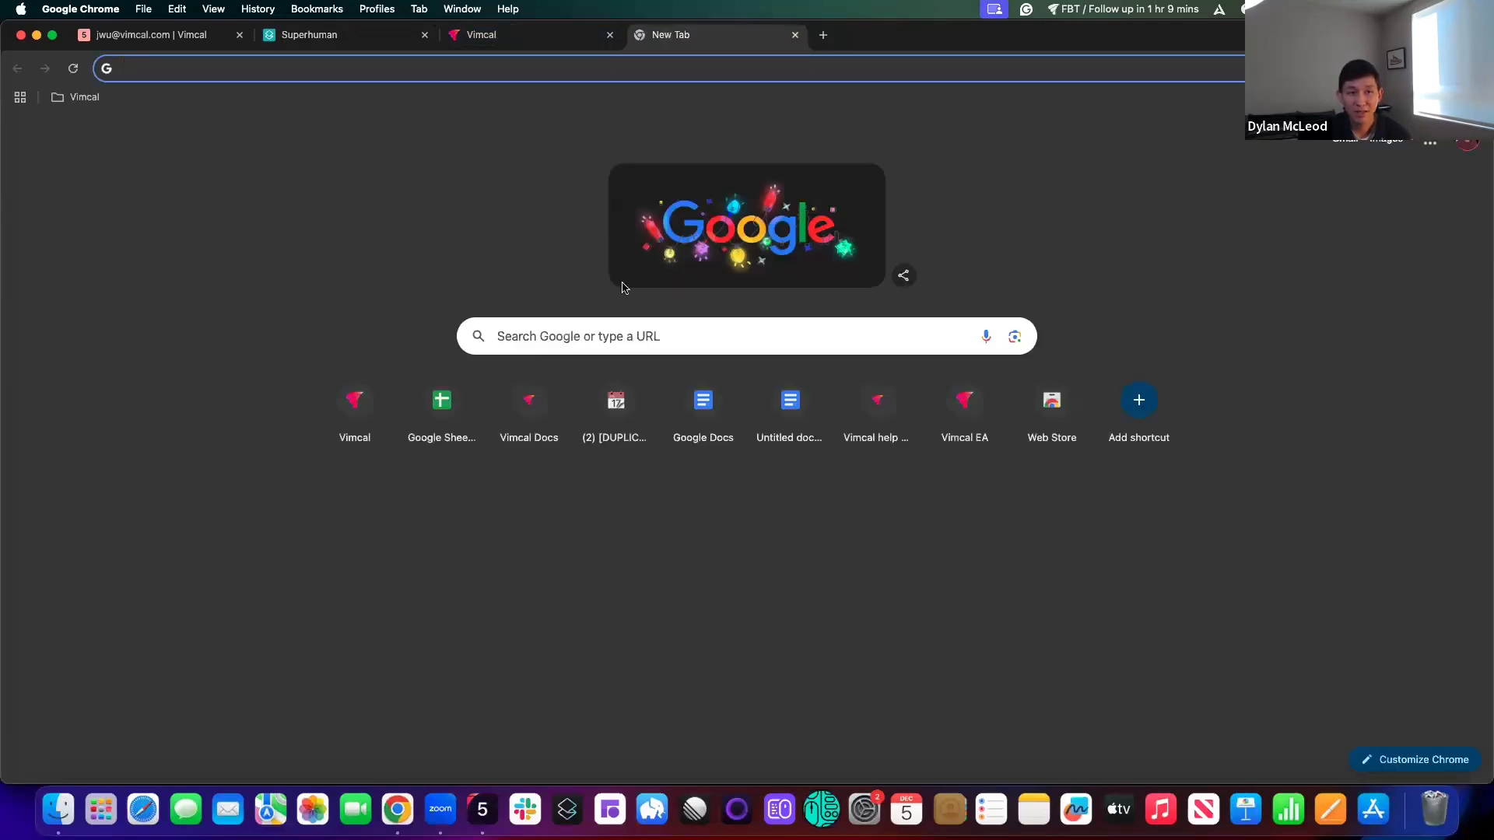
key(super+v)
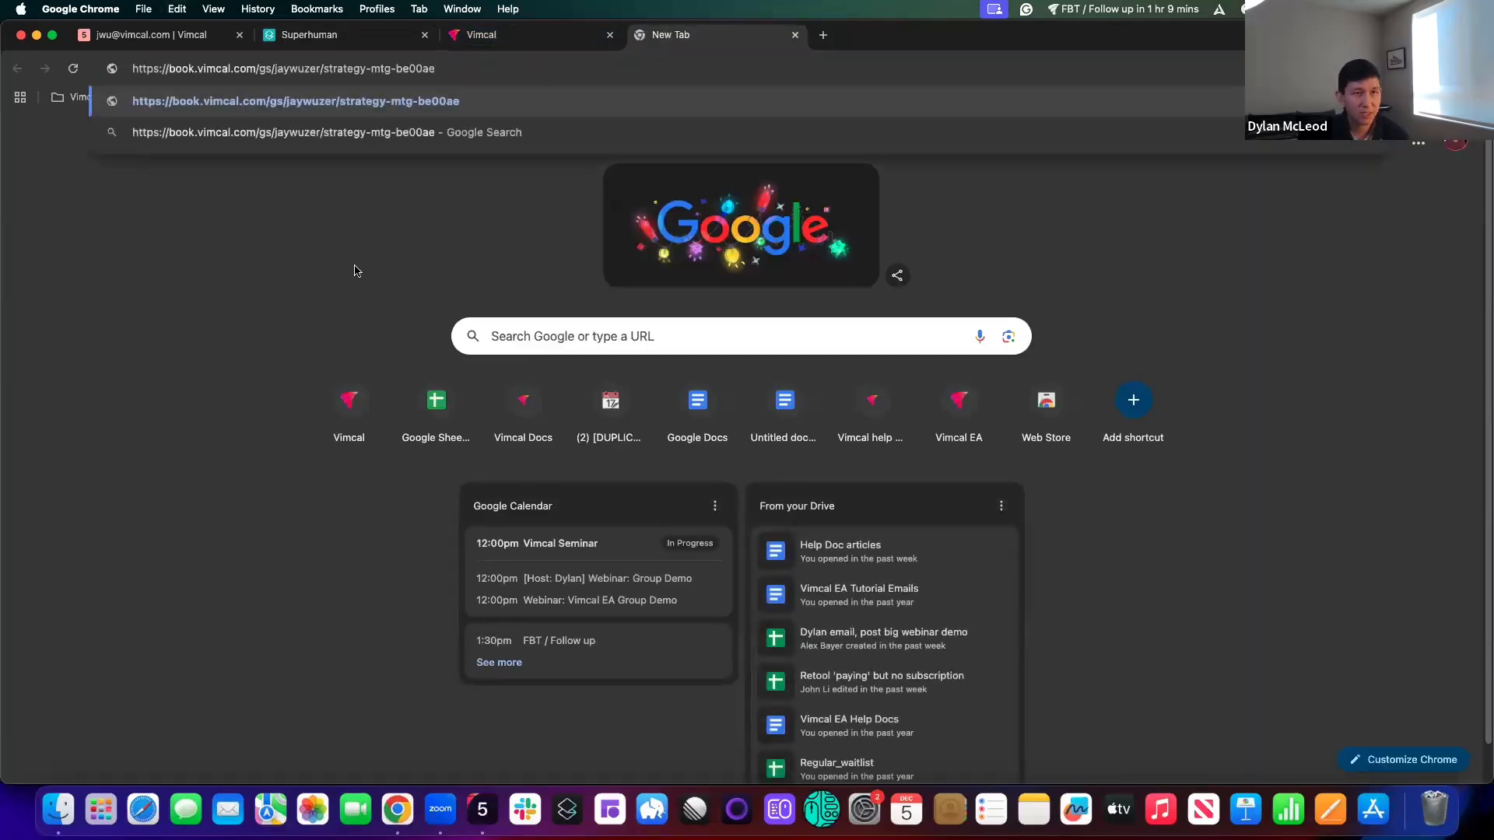
key(Return)
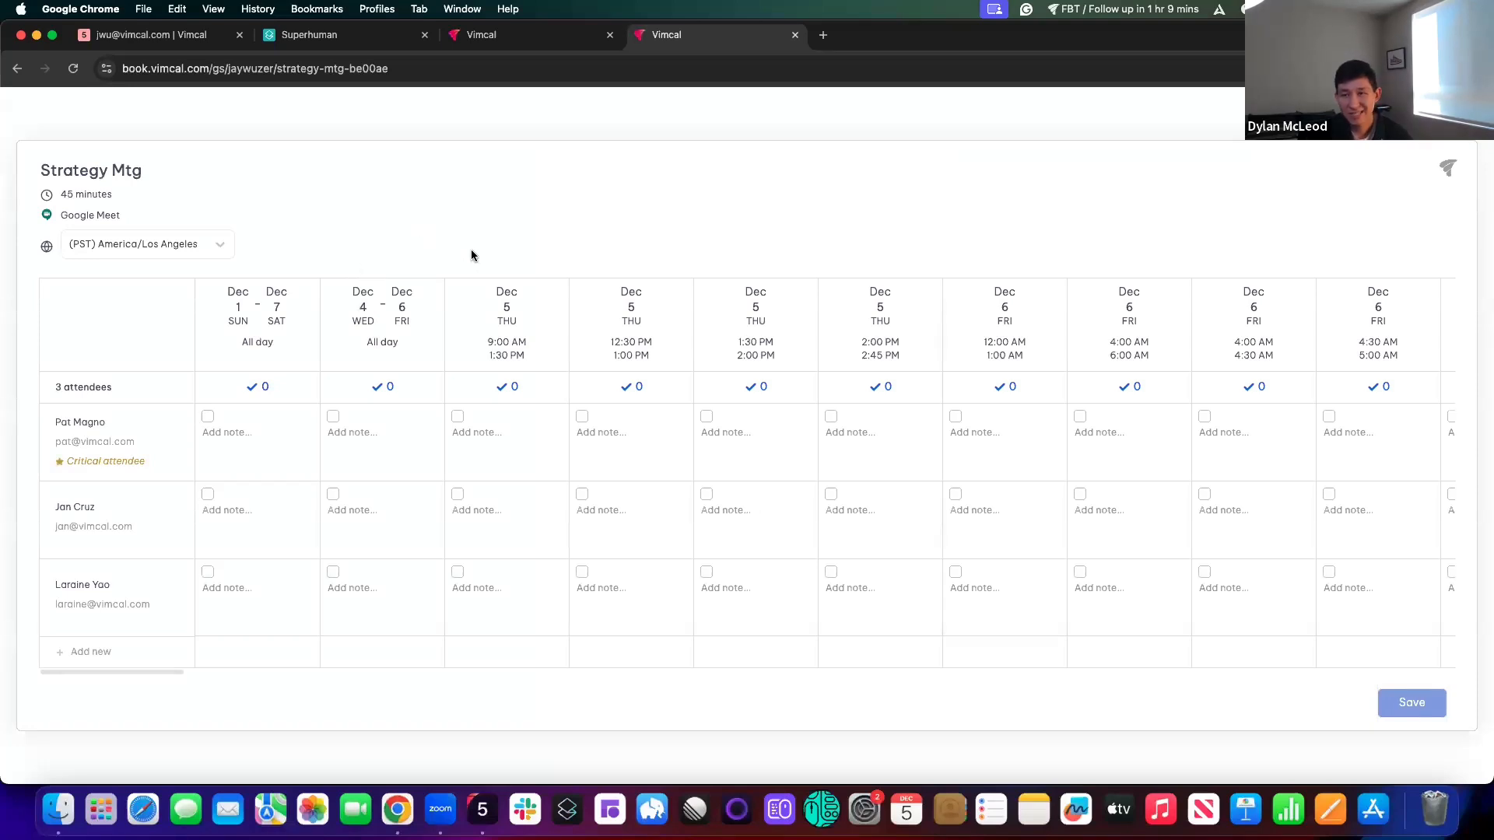
key(ctrl+Right)
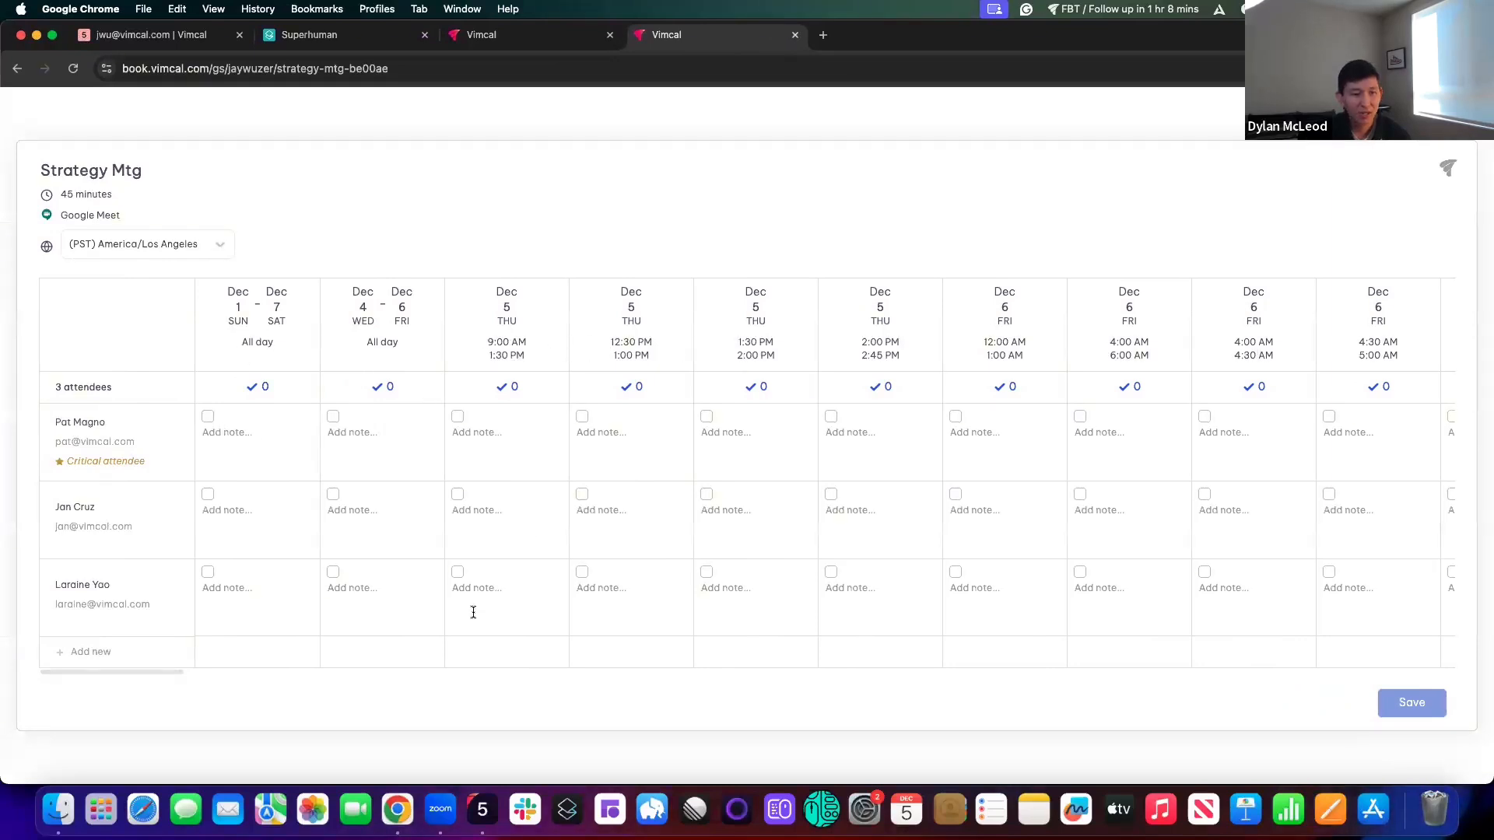
mouse_move(179, 673)
mouse_down()
mouse_move(269, 669)
mouse_move(171, 671)
mouse_up()
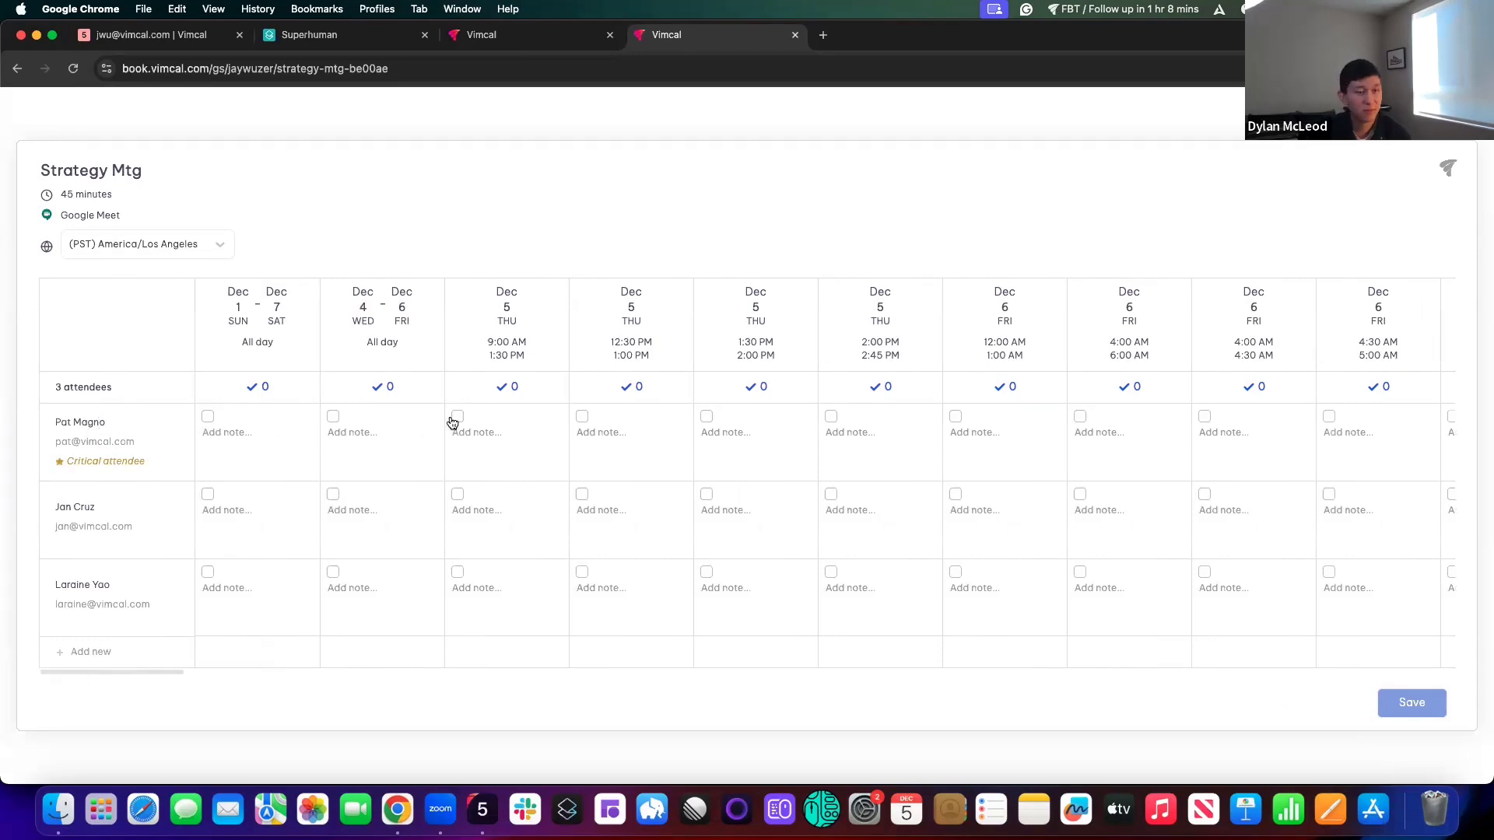
Vote December 5, 12:30–1:00 PM for all three attendees, plus 1:30–2:00 PM for the first, 9:00 AM–1:30 PM for the second and December 4–6 for the third
click(636, 421)
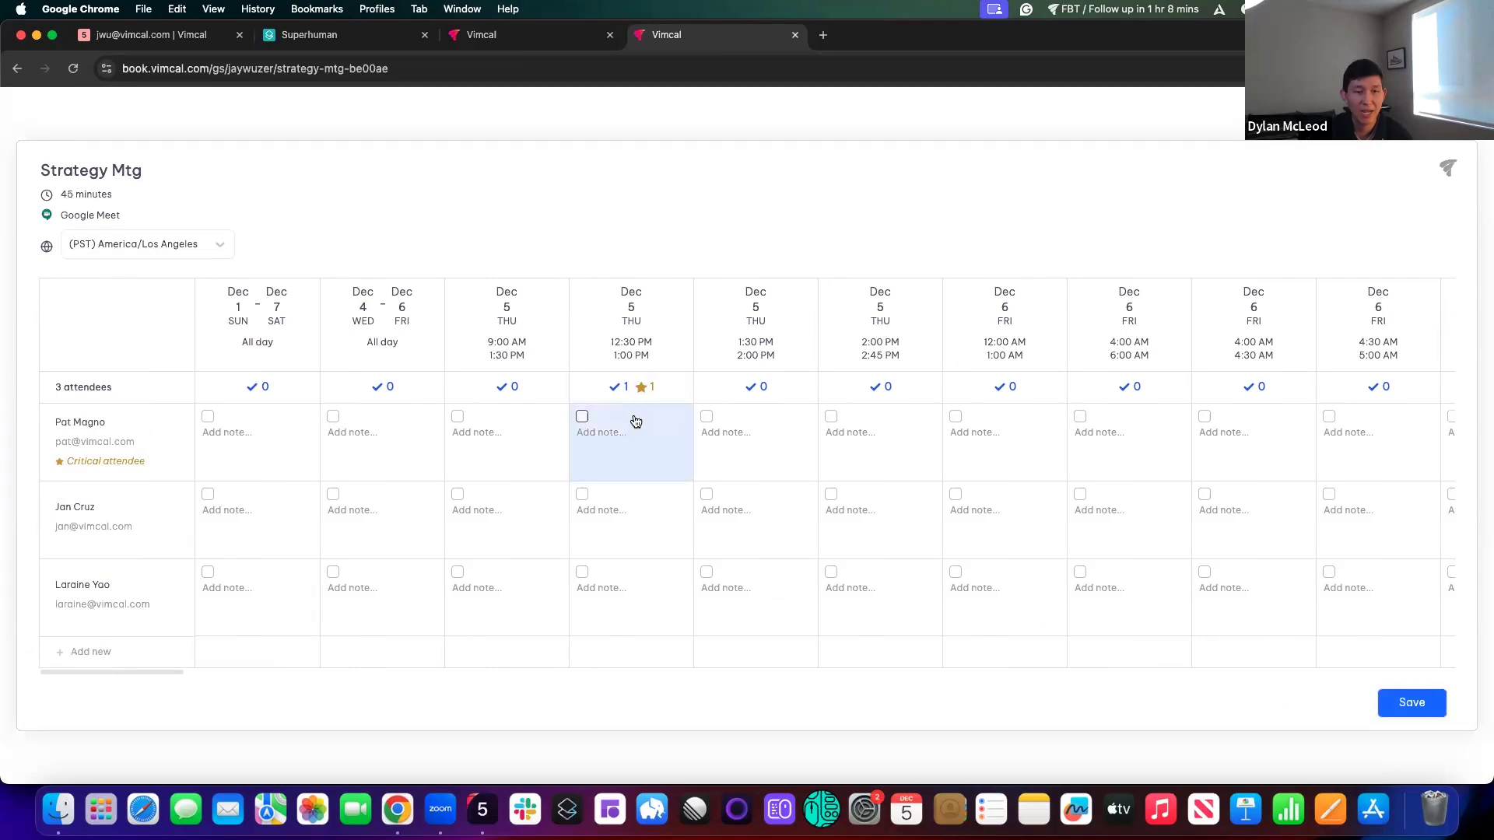
click(705, 419)
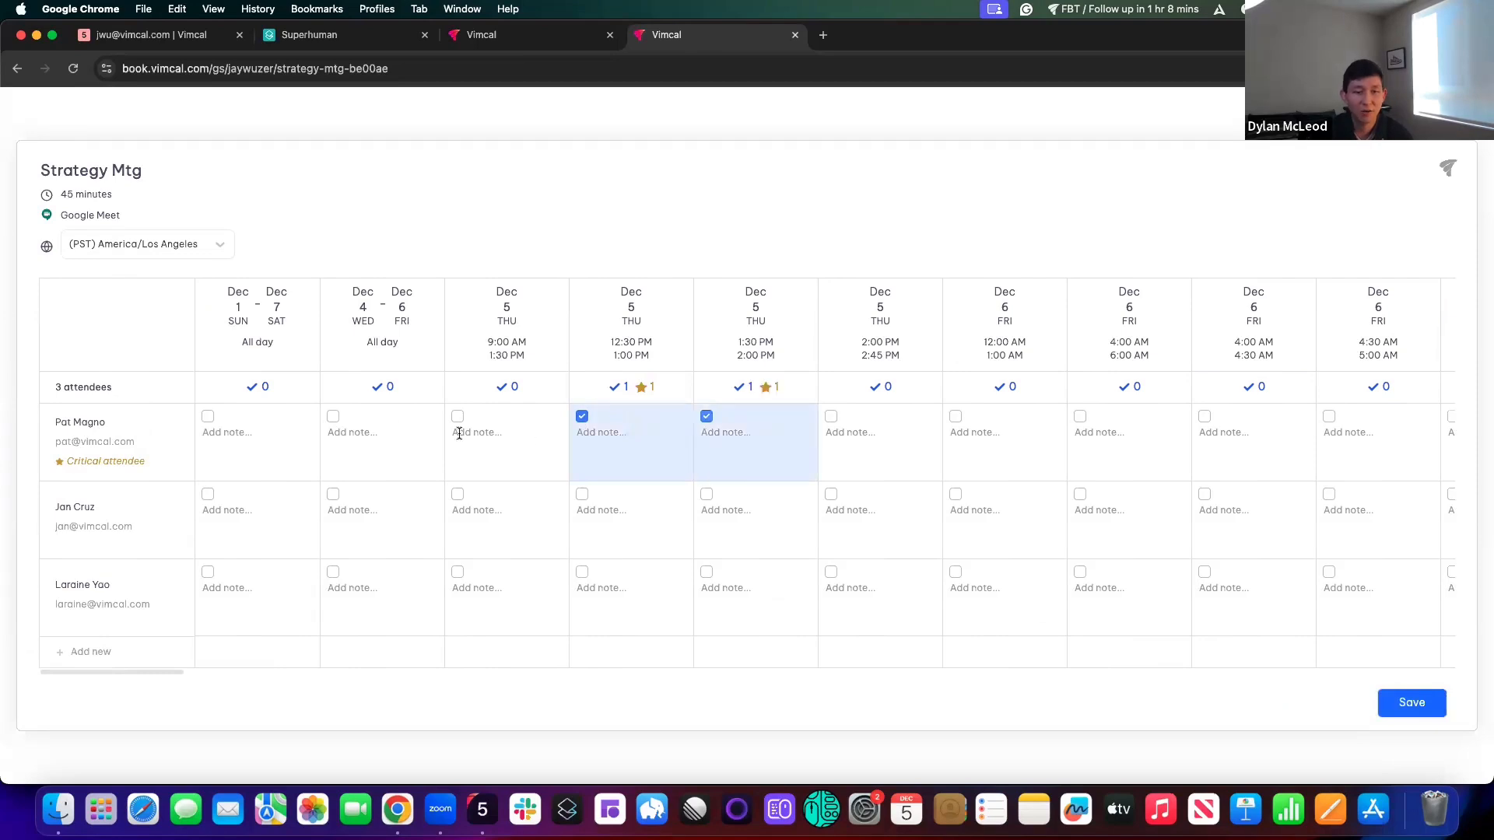
click(459, 497)
click(581, 495)
click(589, 577)
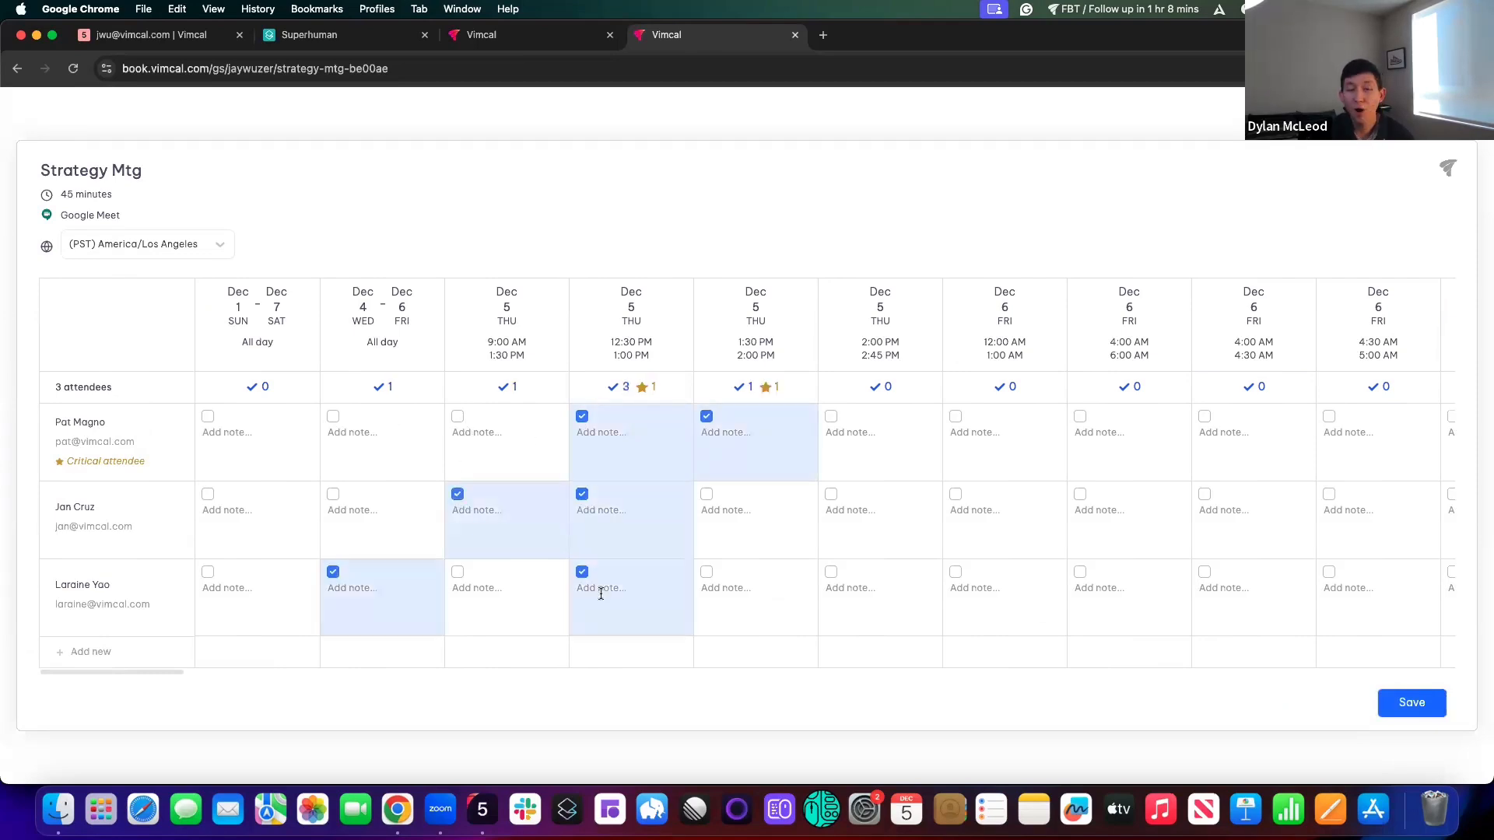
Add the note "only available via phone" to the second attendee's December 5, 12:30 PM vote and save the votes
click(616, 519)
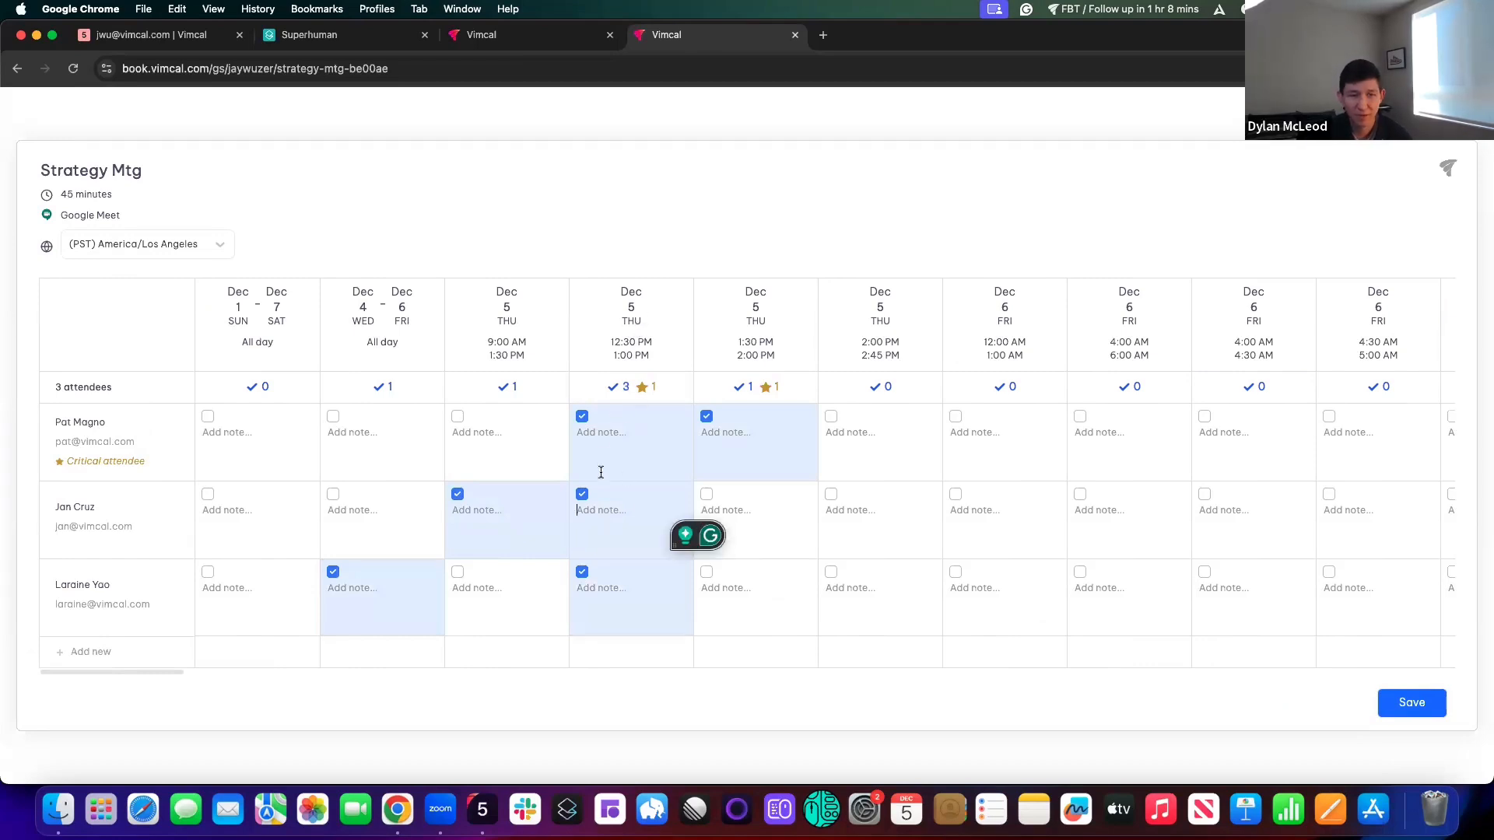
text(only o)
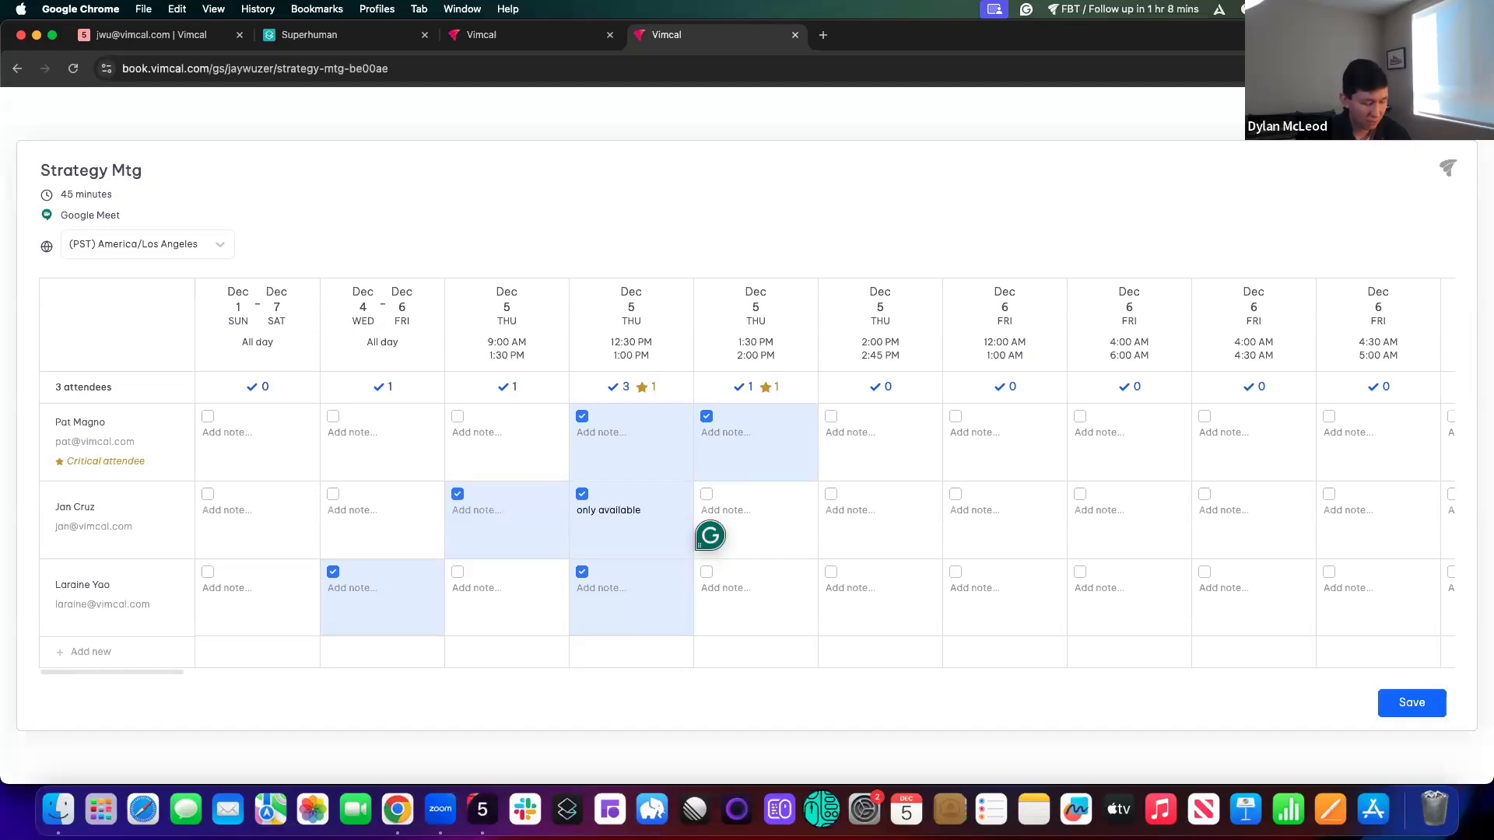
text(vailable via phone)
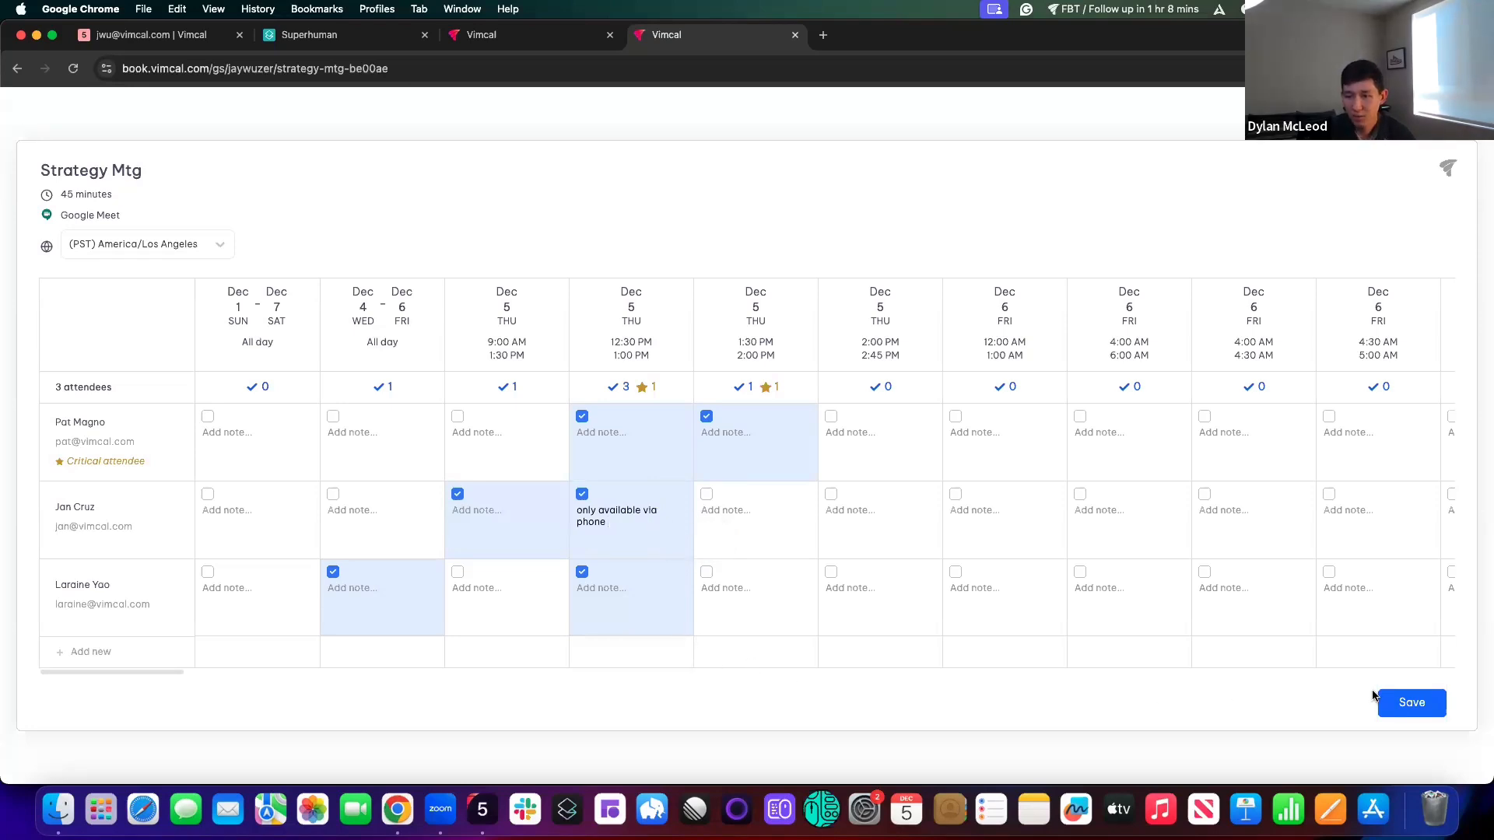
click(1403, 704)
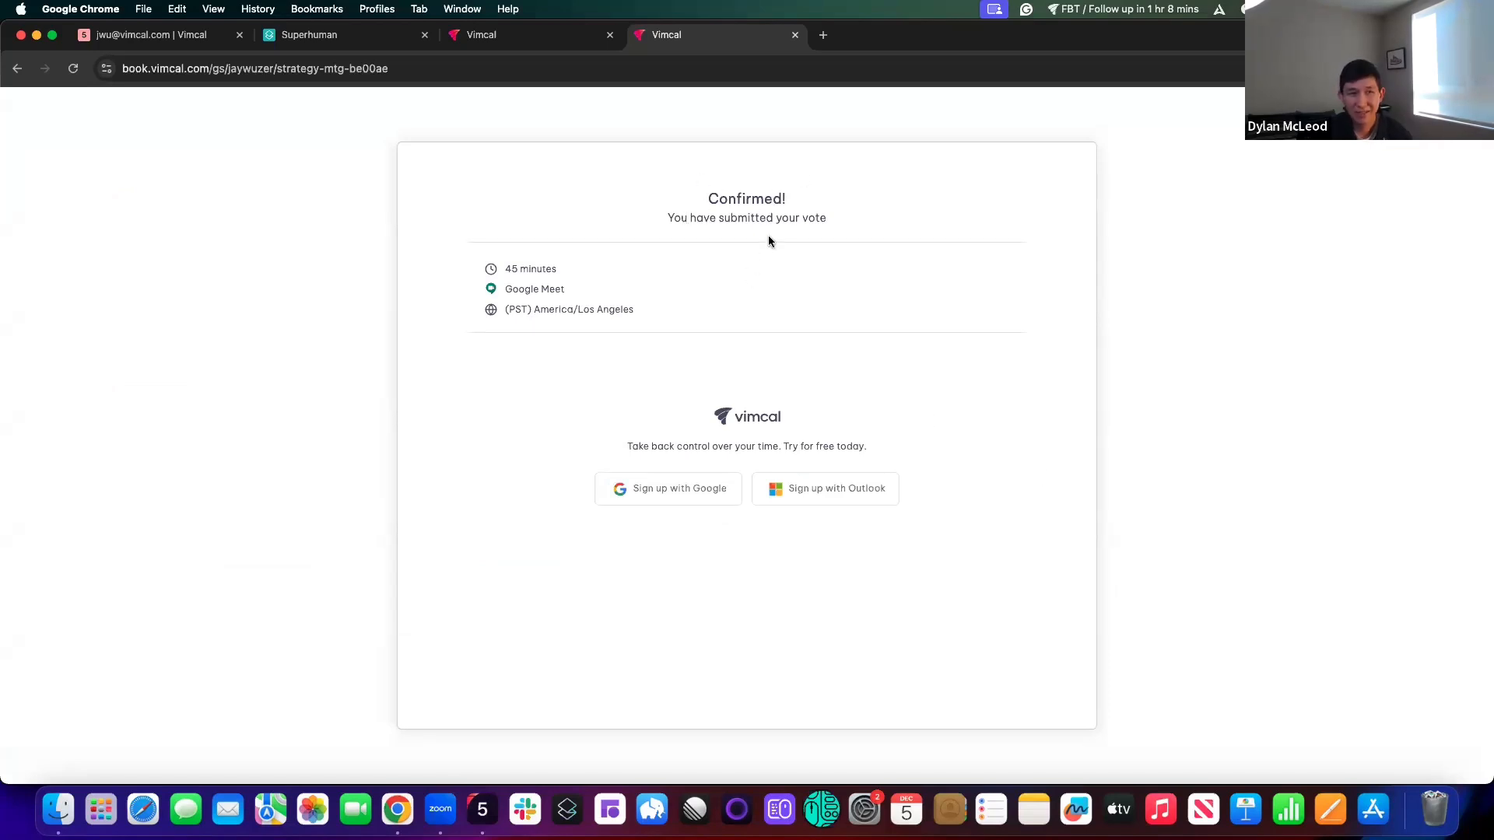
Return to the Vimcal calendar, dismiss the share dialog, and open the vote results for Strategy Mtg
click(179, 36)
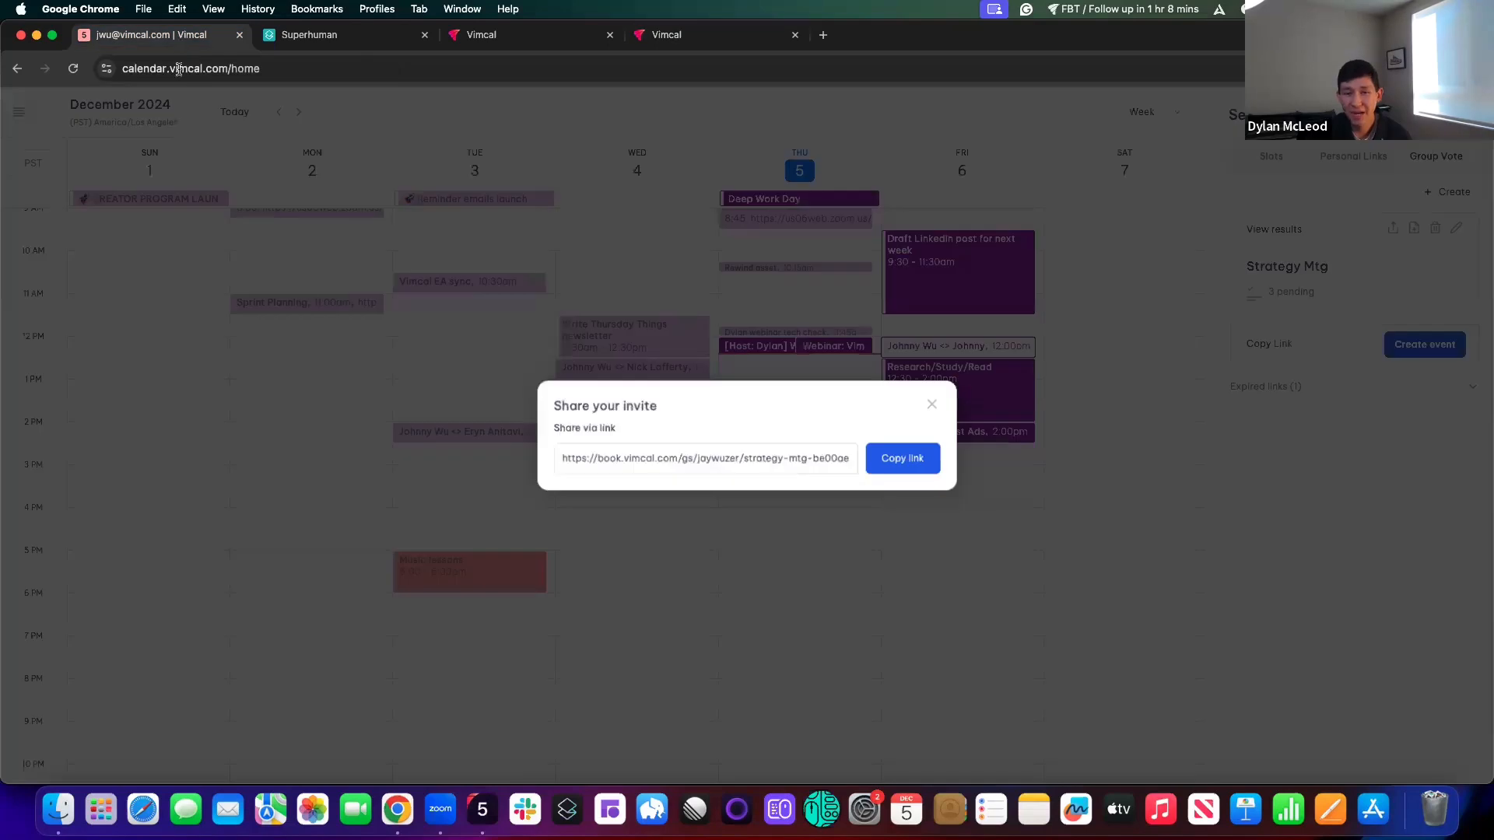
click(932, 405)
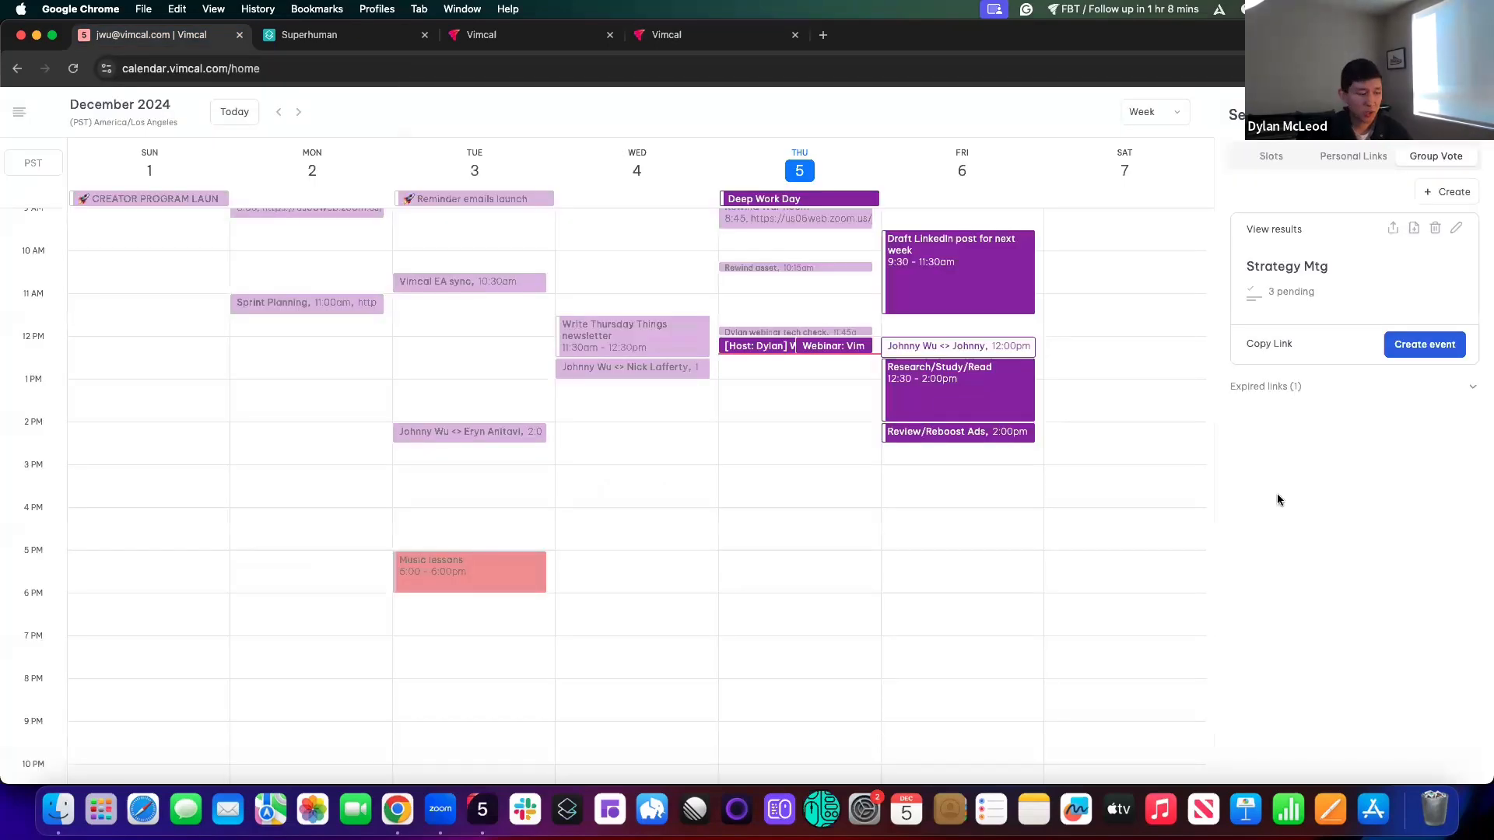
key(Escape)
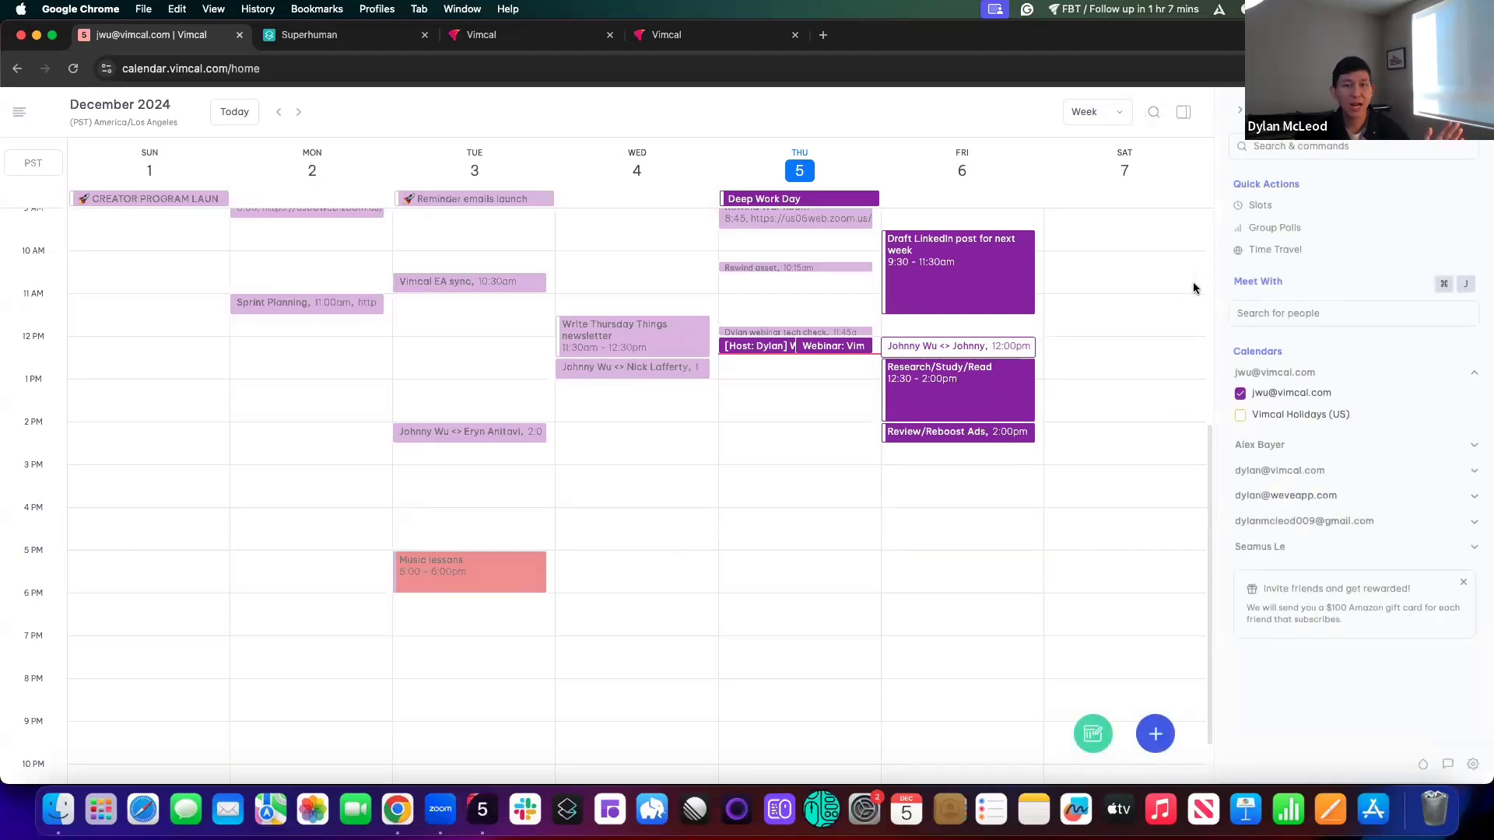
click(1282, 232)
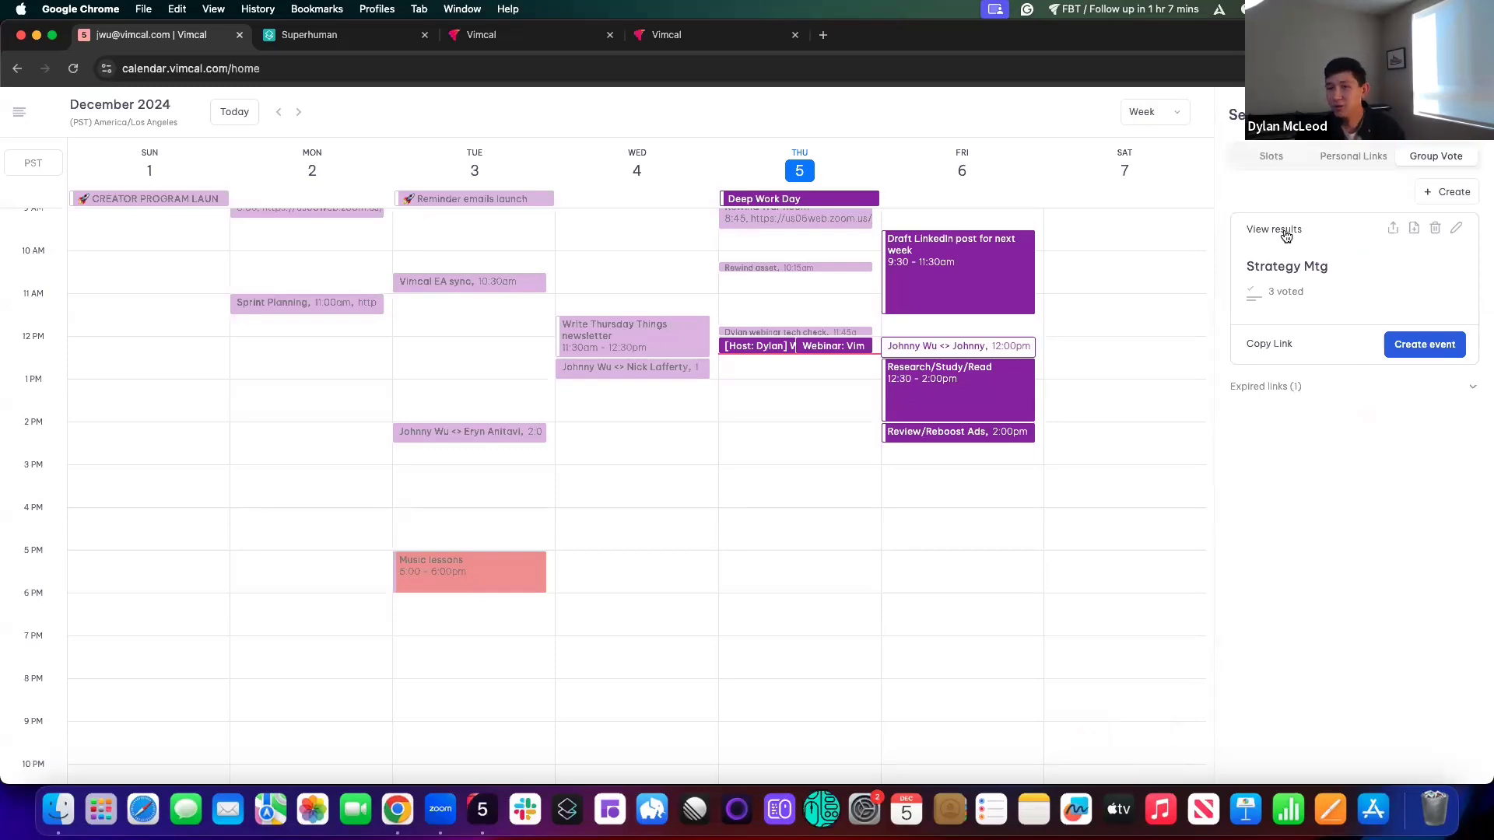
click(1283, 229)
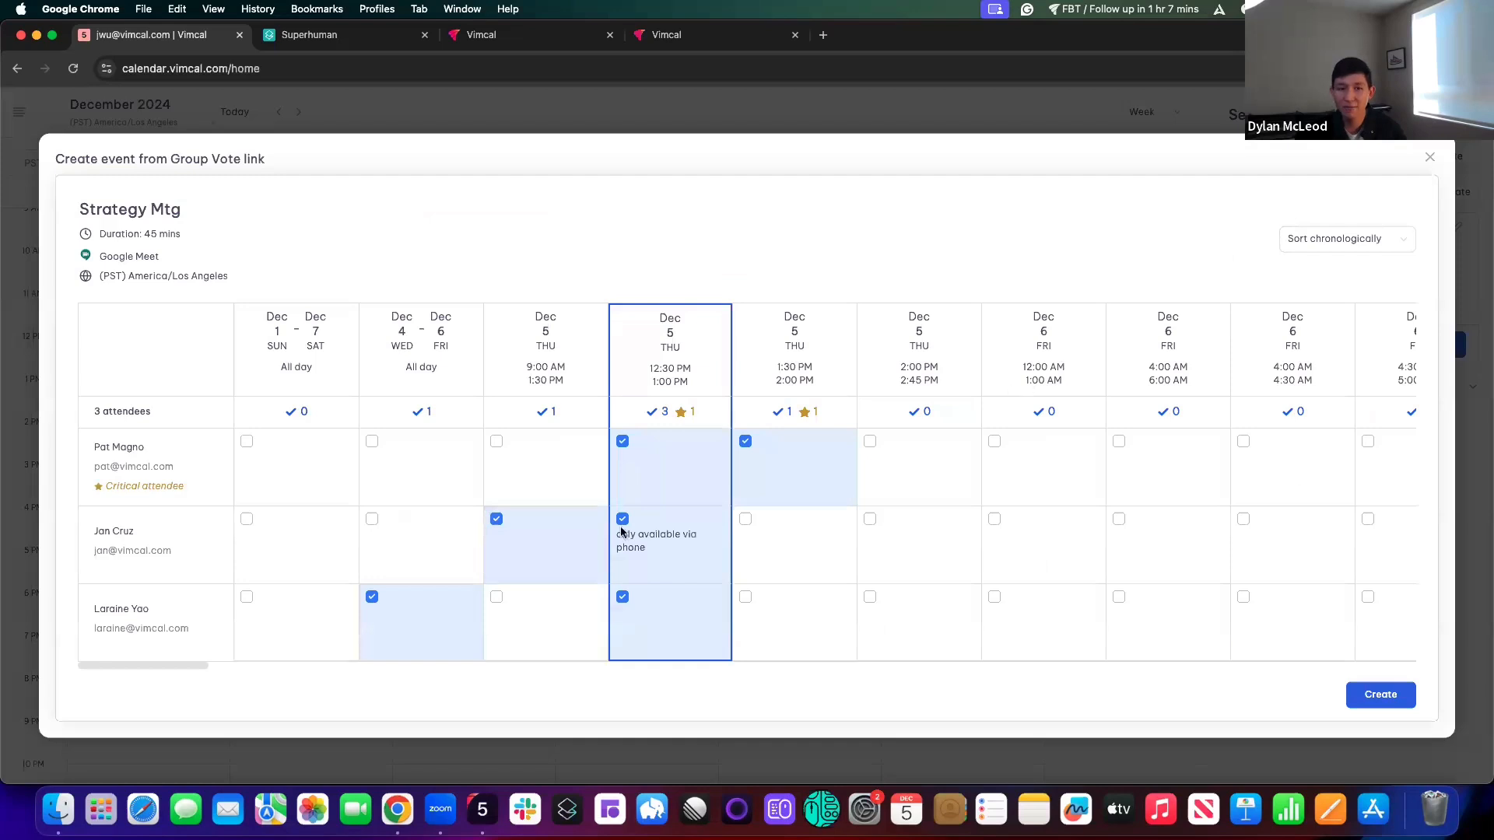
Create the Strategy Mtg event from the December 5, 12:30–1:00 PM slot with invitation emails sent to guests, and open its details
click(816, 495)
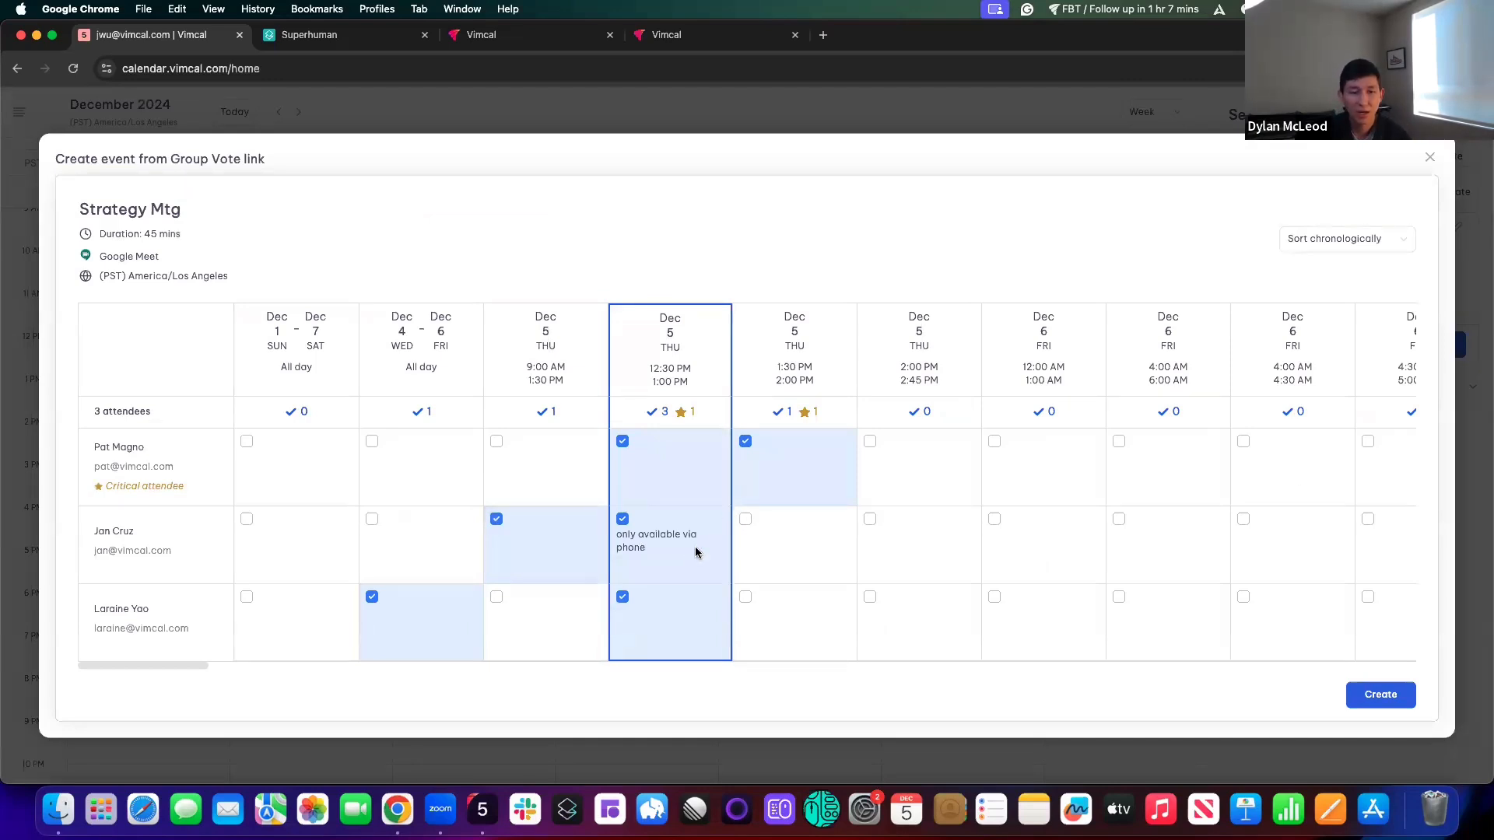
click(1379, 705)
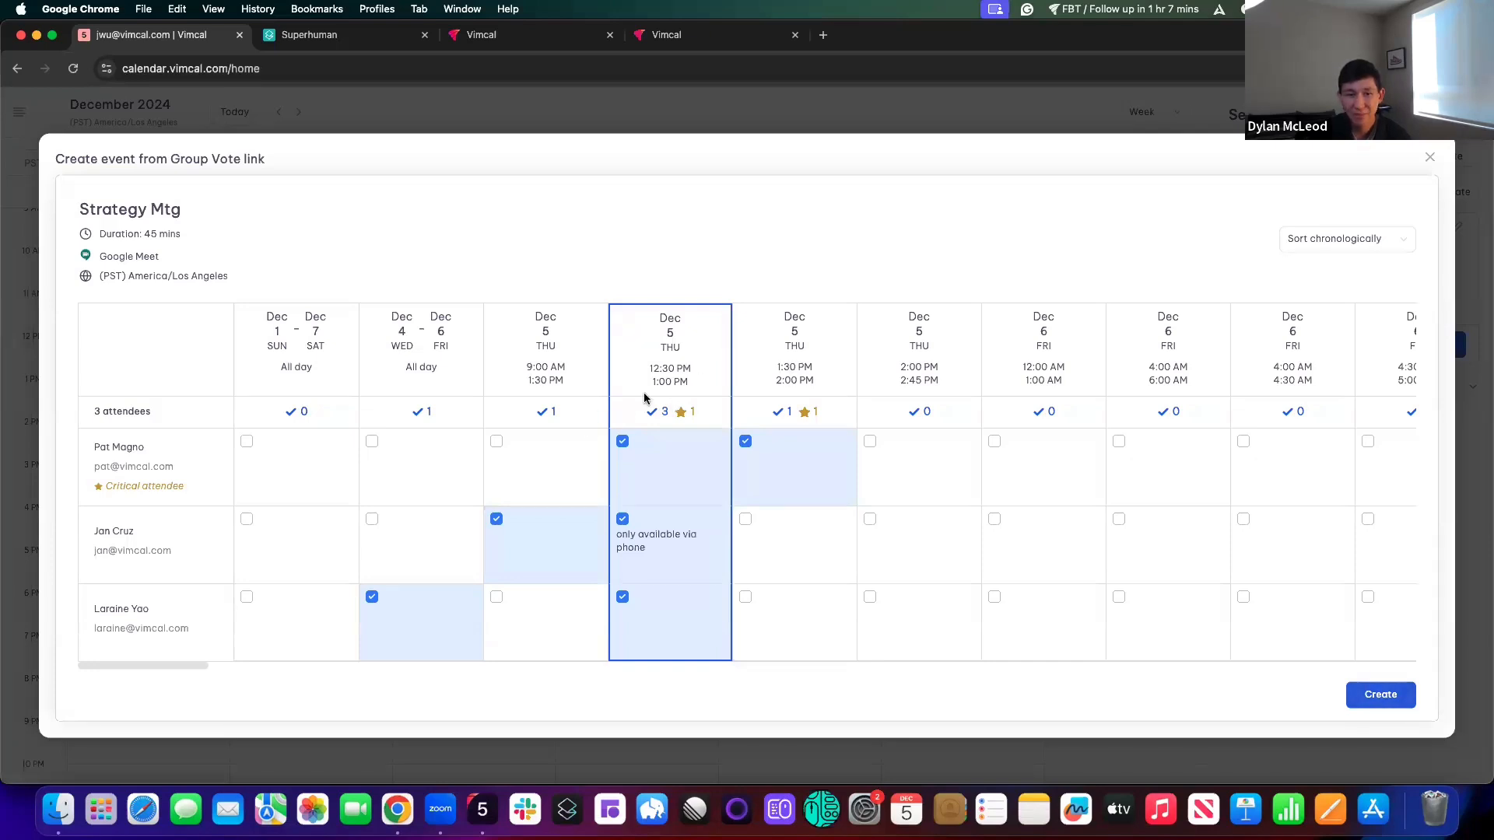
click(1374, 697)
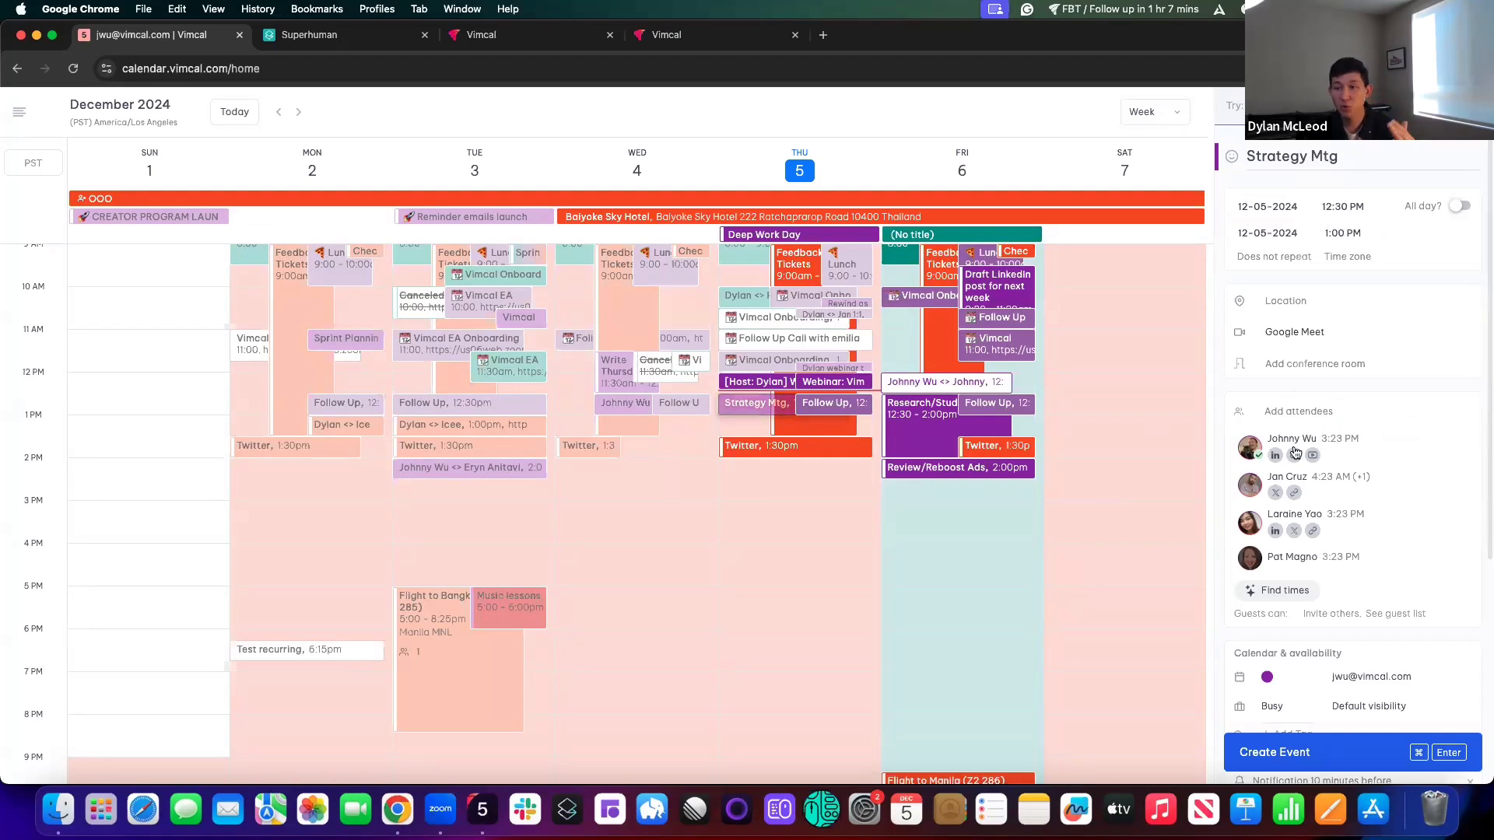
click(1298, 754)
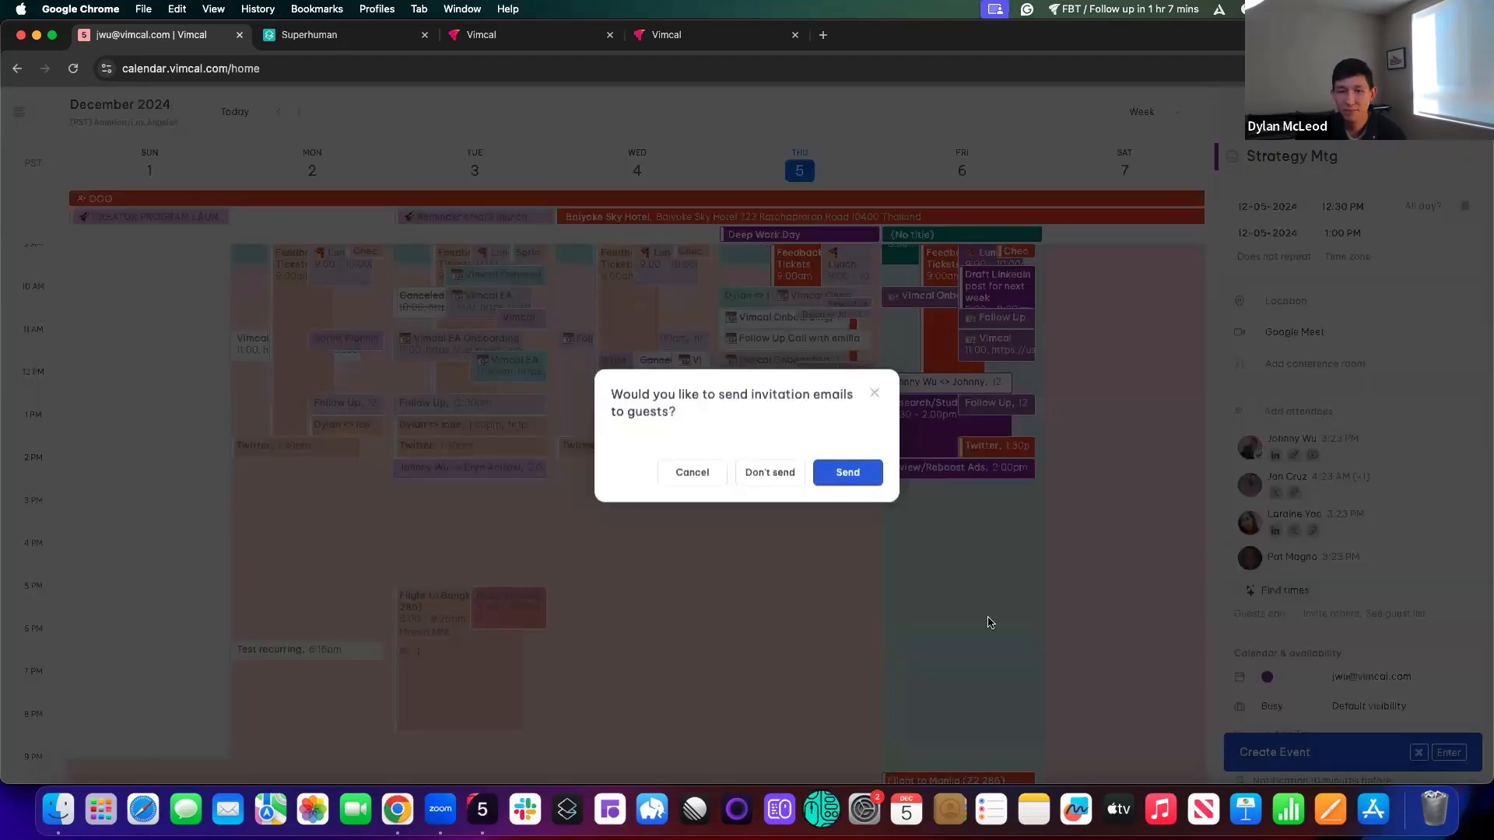
click(845, 473)
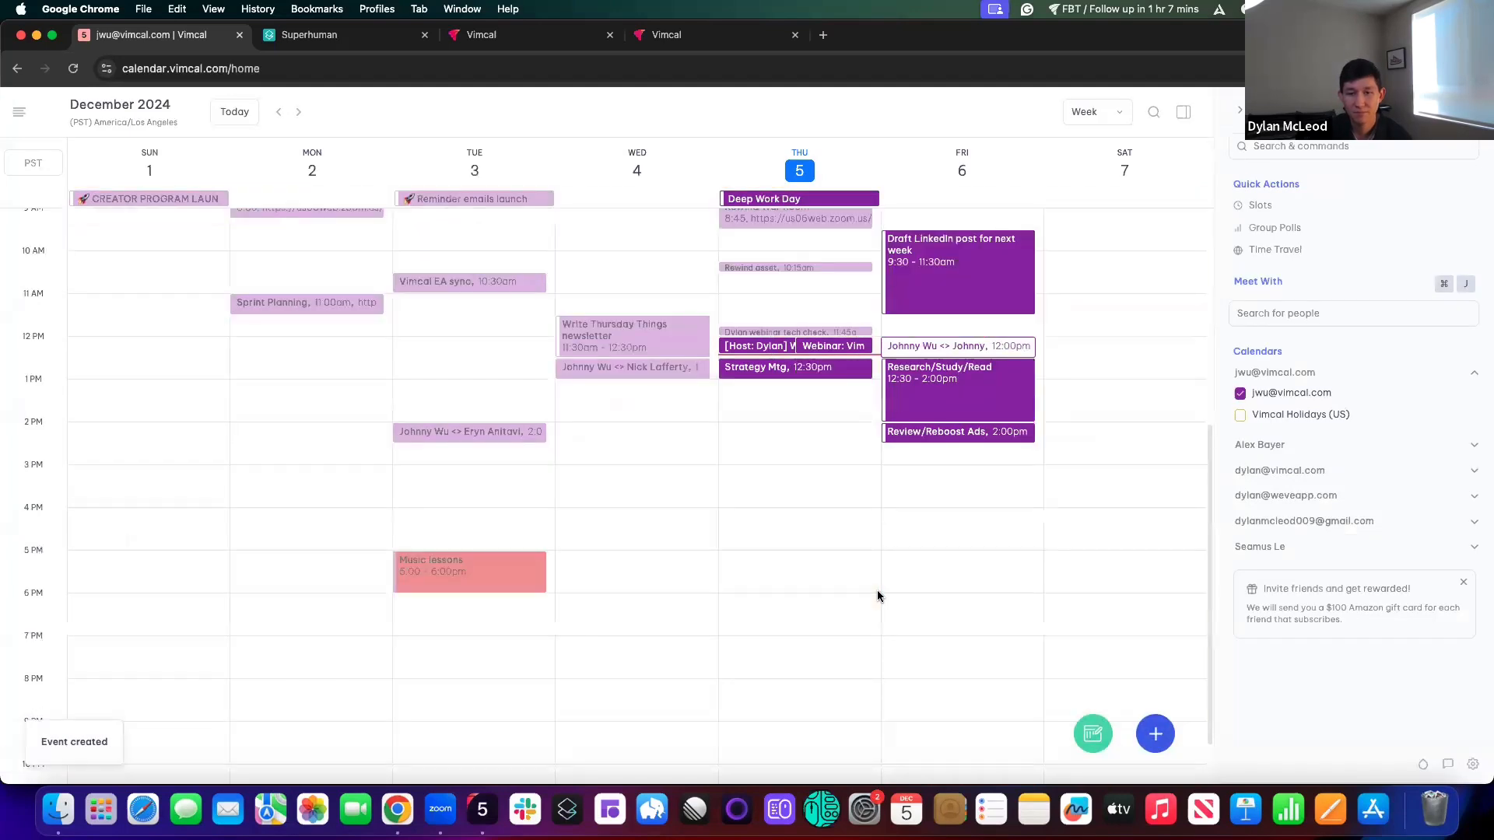
click(807, 374)
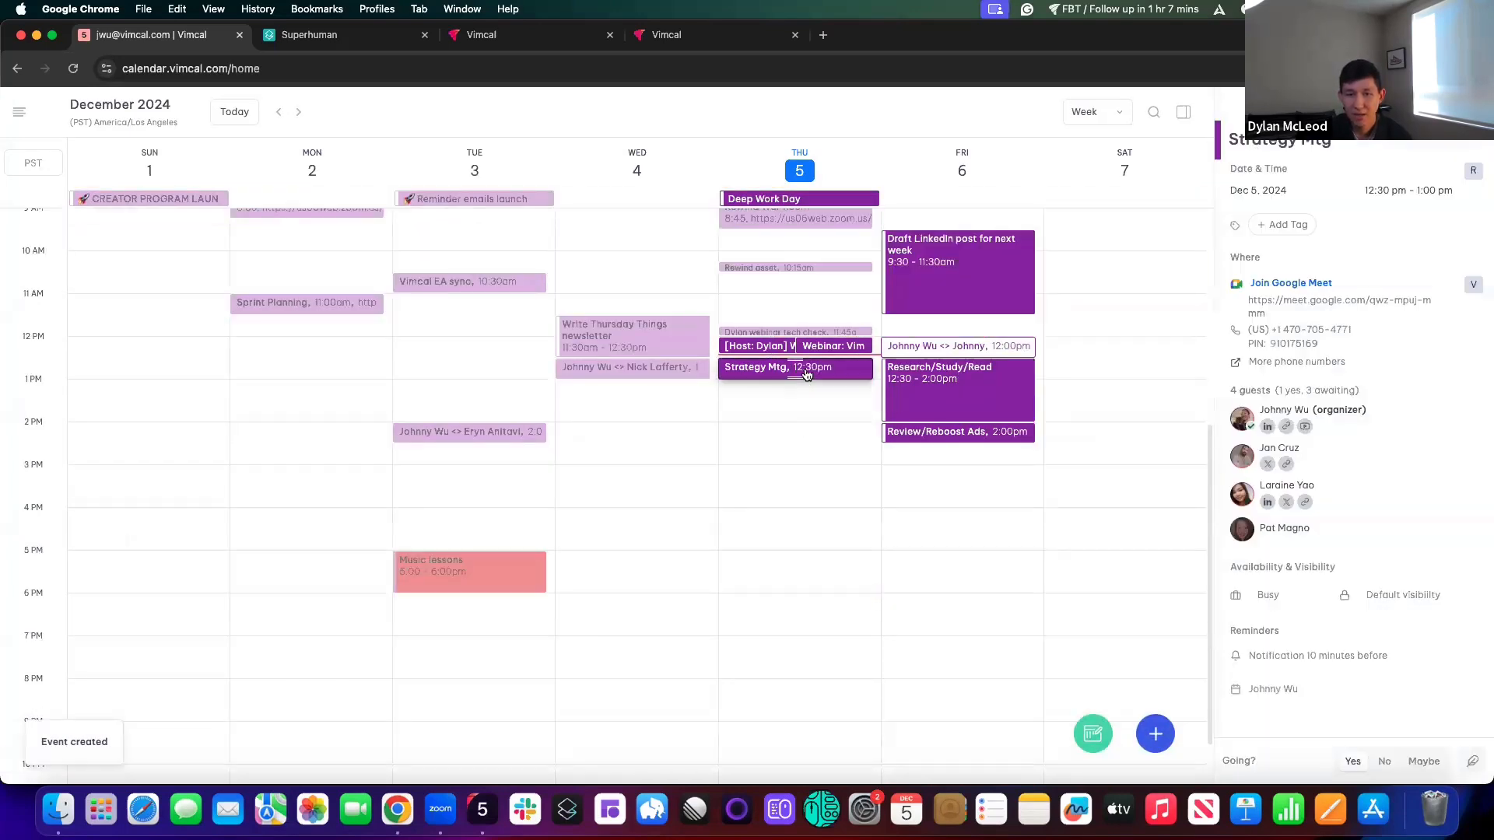